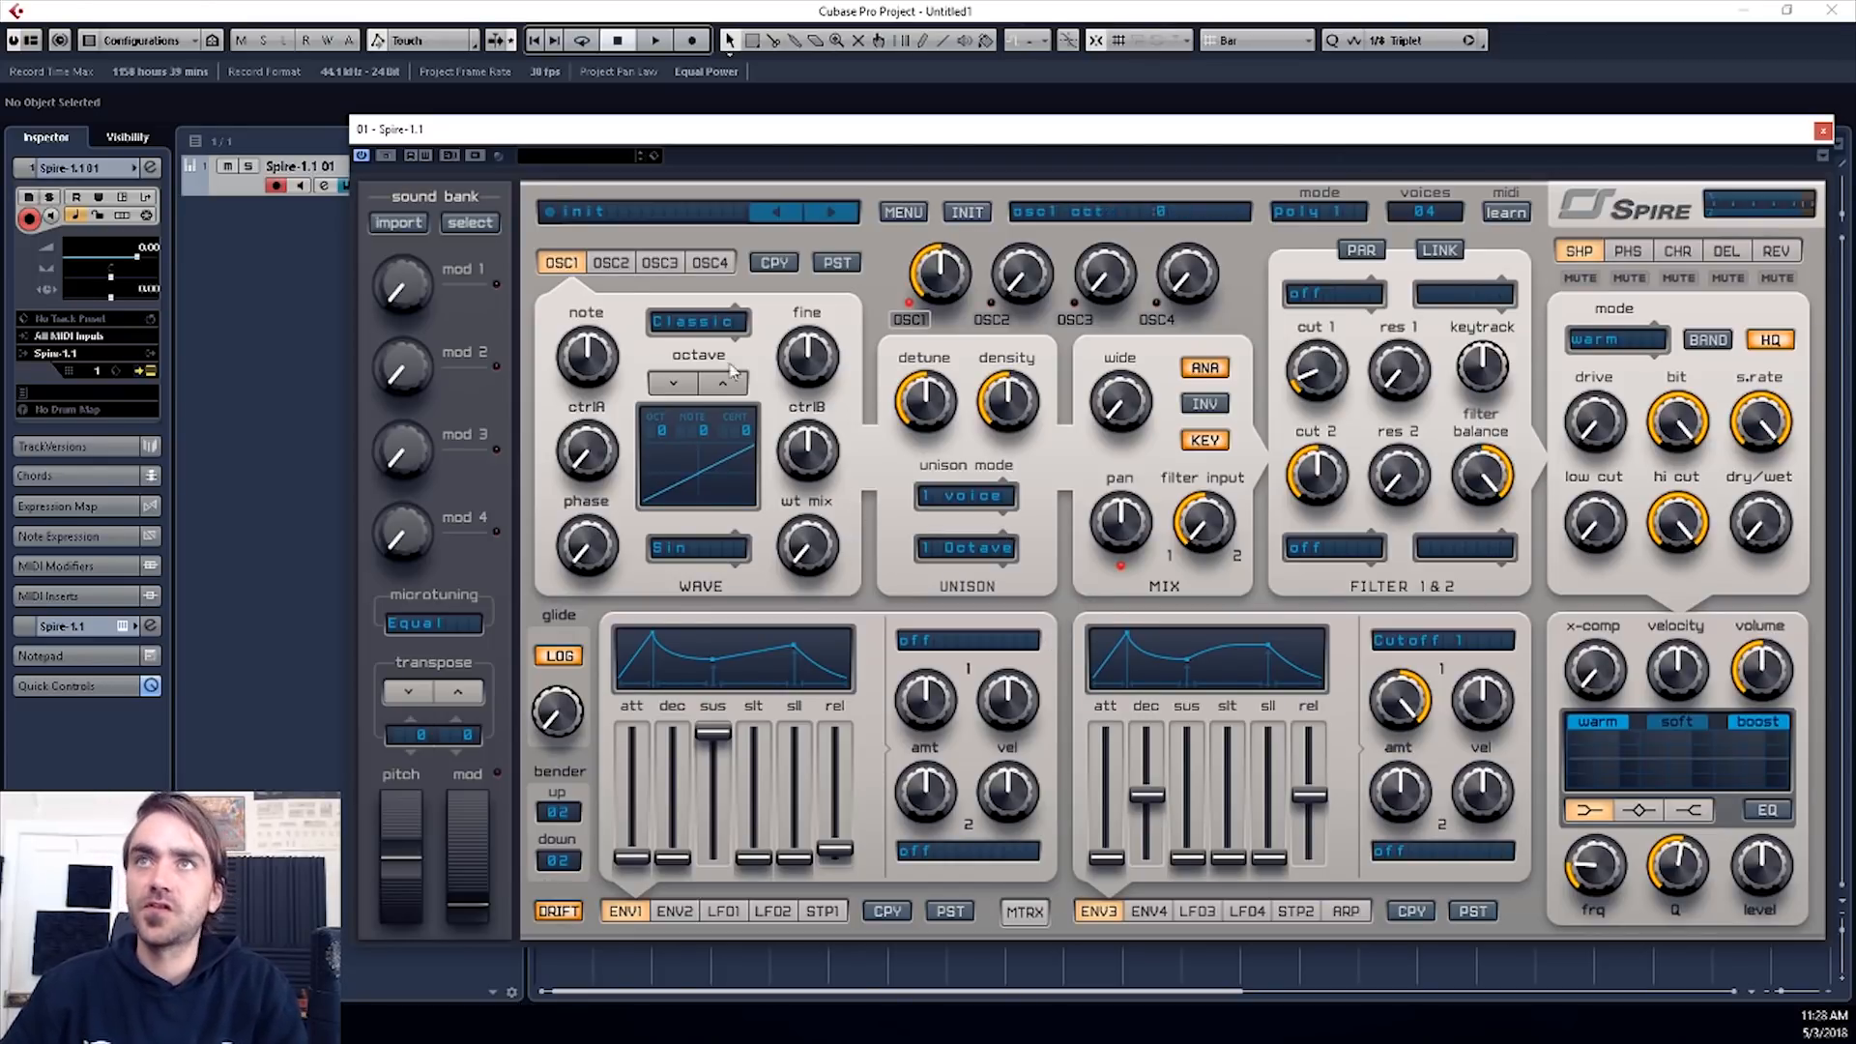
- Look through the pages of oscillators 1 to 4 and envelopes 1 and 2 in the synth
{"action": "left_click", "coordinate": [611, 262]}
{"action": "left_click", "coordinate": [660, 262]}
{"action": "left_click", "coordinate": [709, 262]}
{"action": "left_click", "coordinate": [545, 267]}
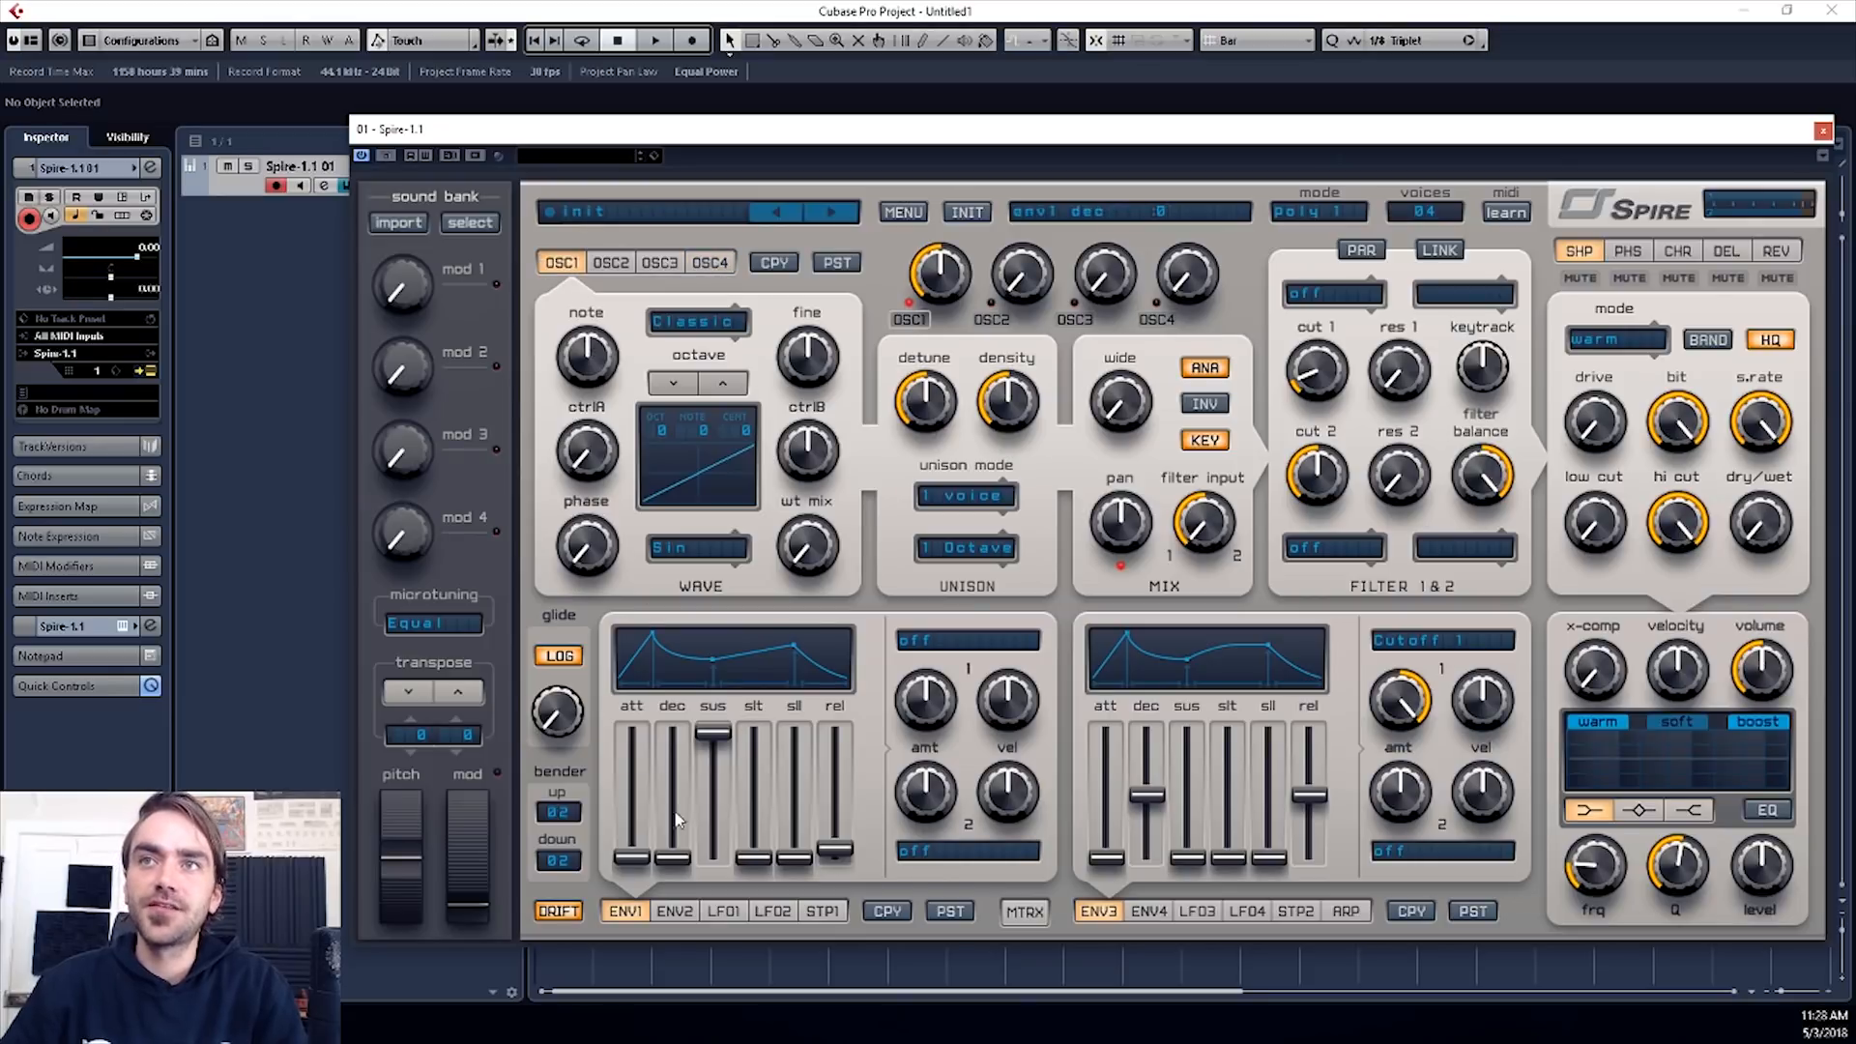
{"action": "left_click", "coordinate": [675, 910]}
{"action": "left_click", "coordinate": [626, 911]}
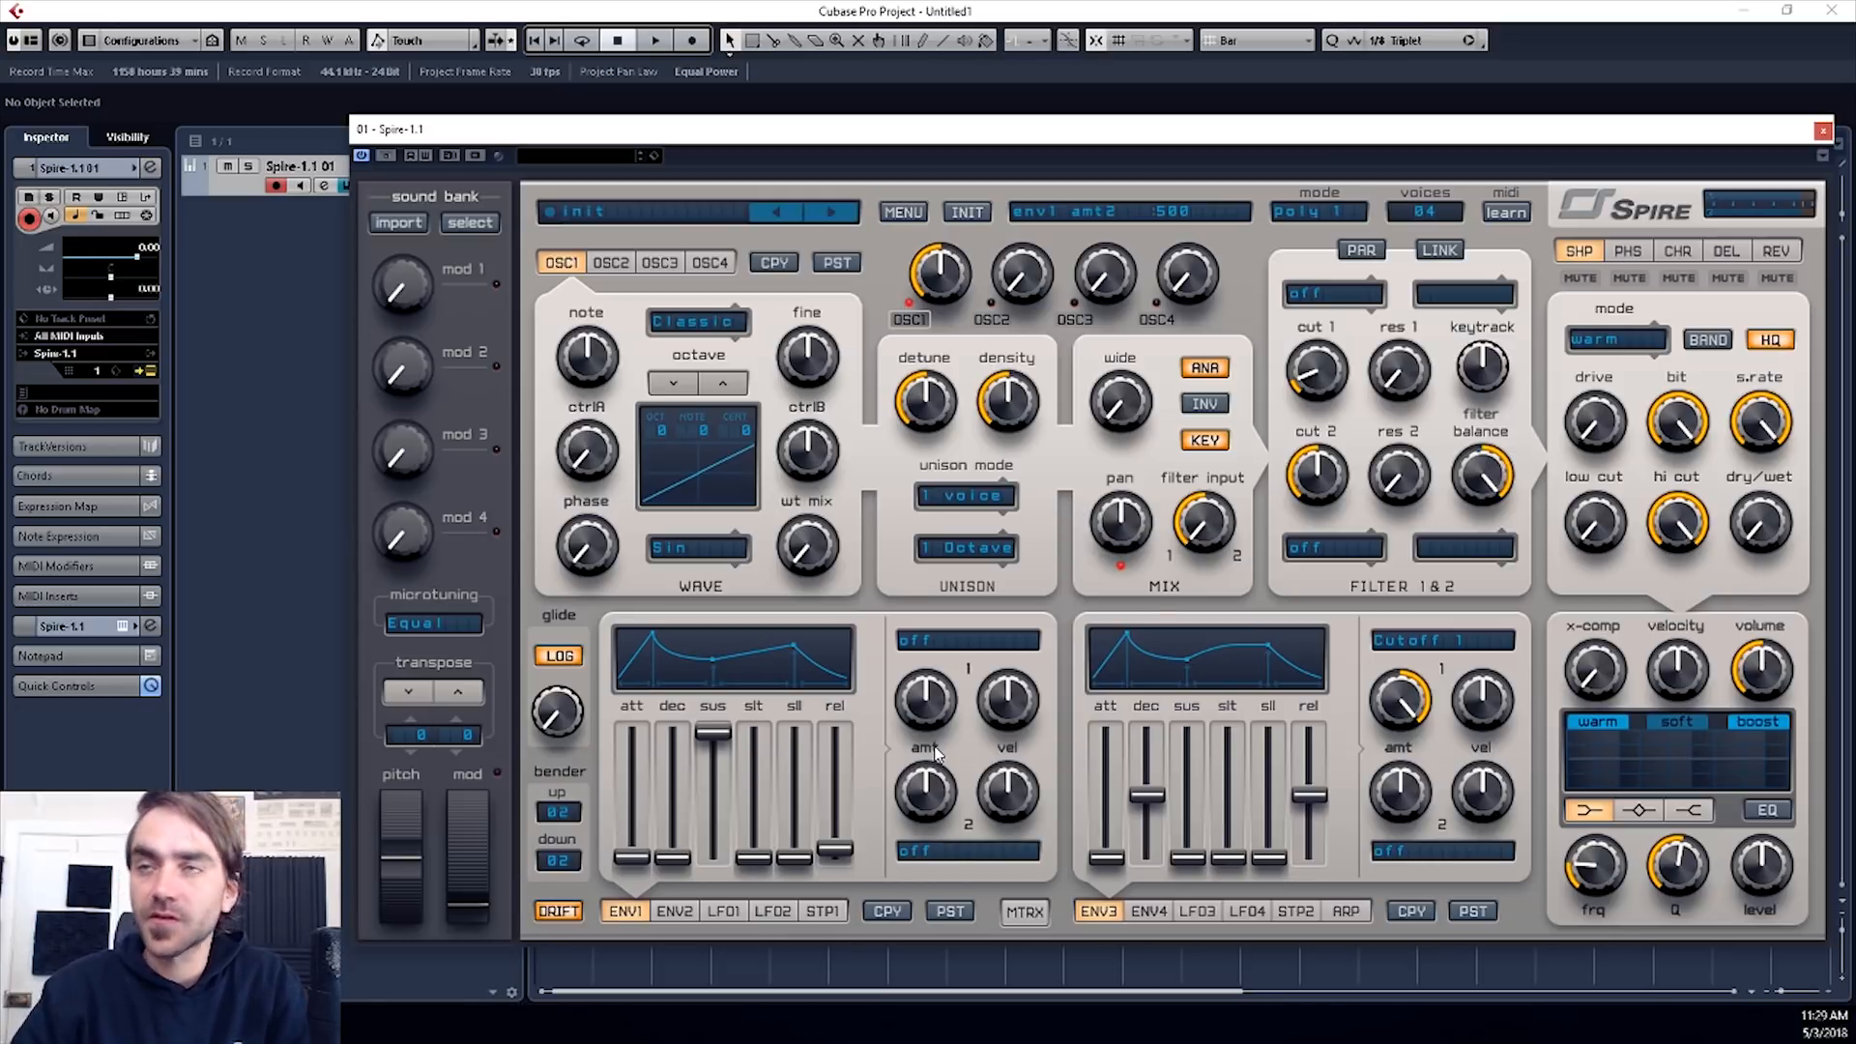
{"action": "left_click_drag", "start_coordinate": [1058, 140], "coordinate": [1053, 145]}
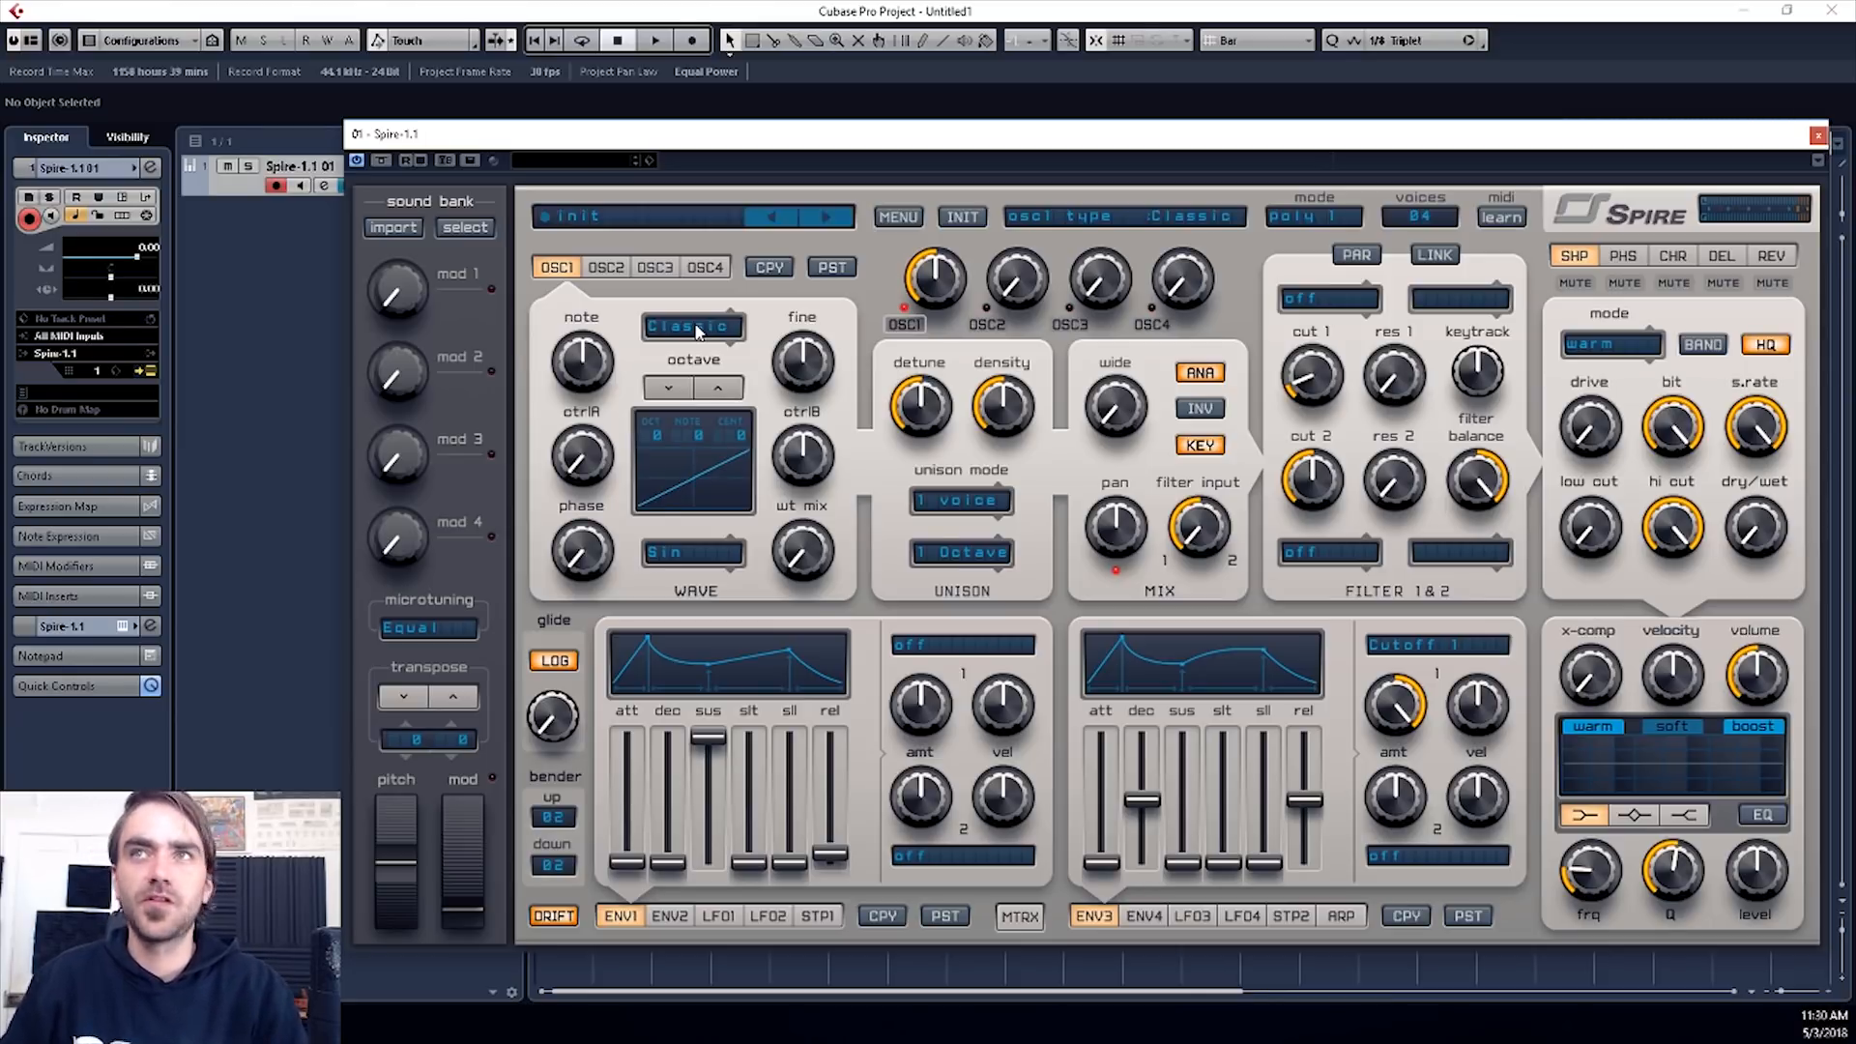
- Set oscillator 1's type to HardFM and raise its ctrlA amount
{"action": "left_click", "coordinate": [698, 332]}
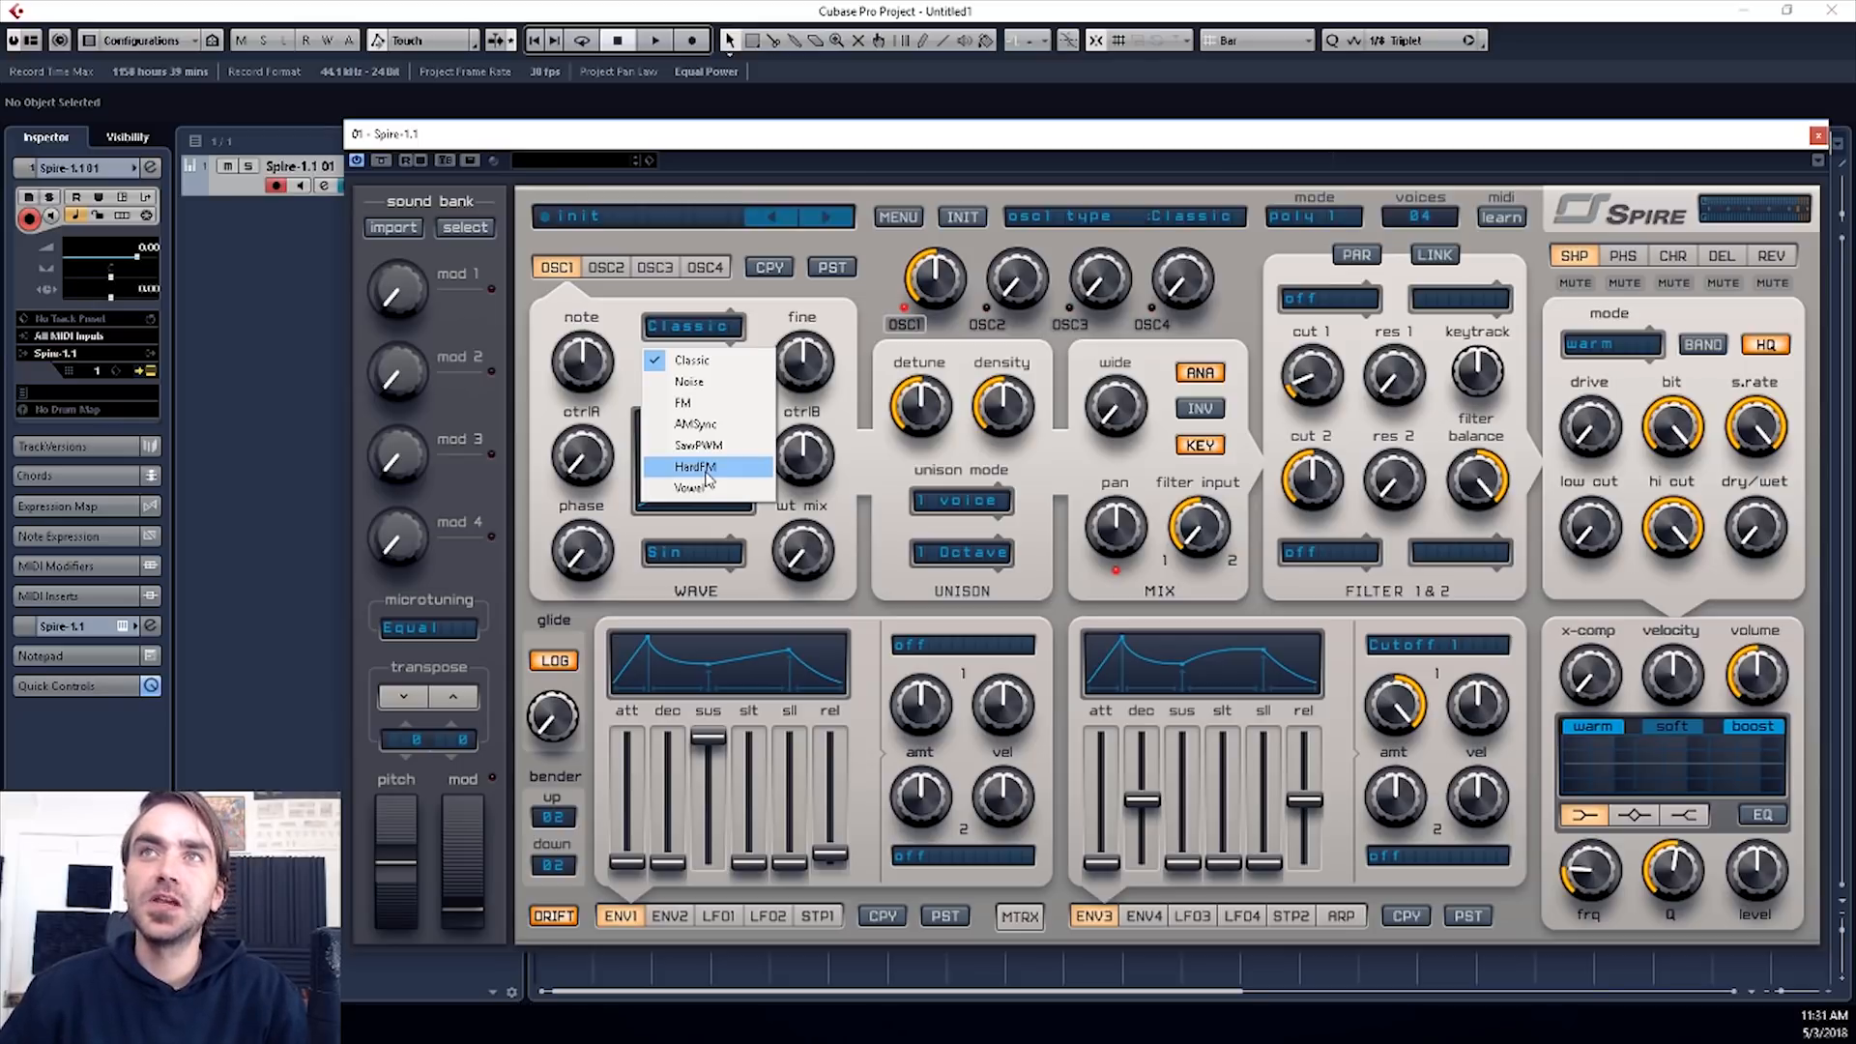
{"action": "left_click", "coordinate": [708, 478]}
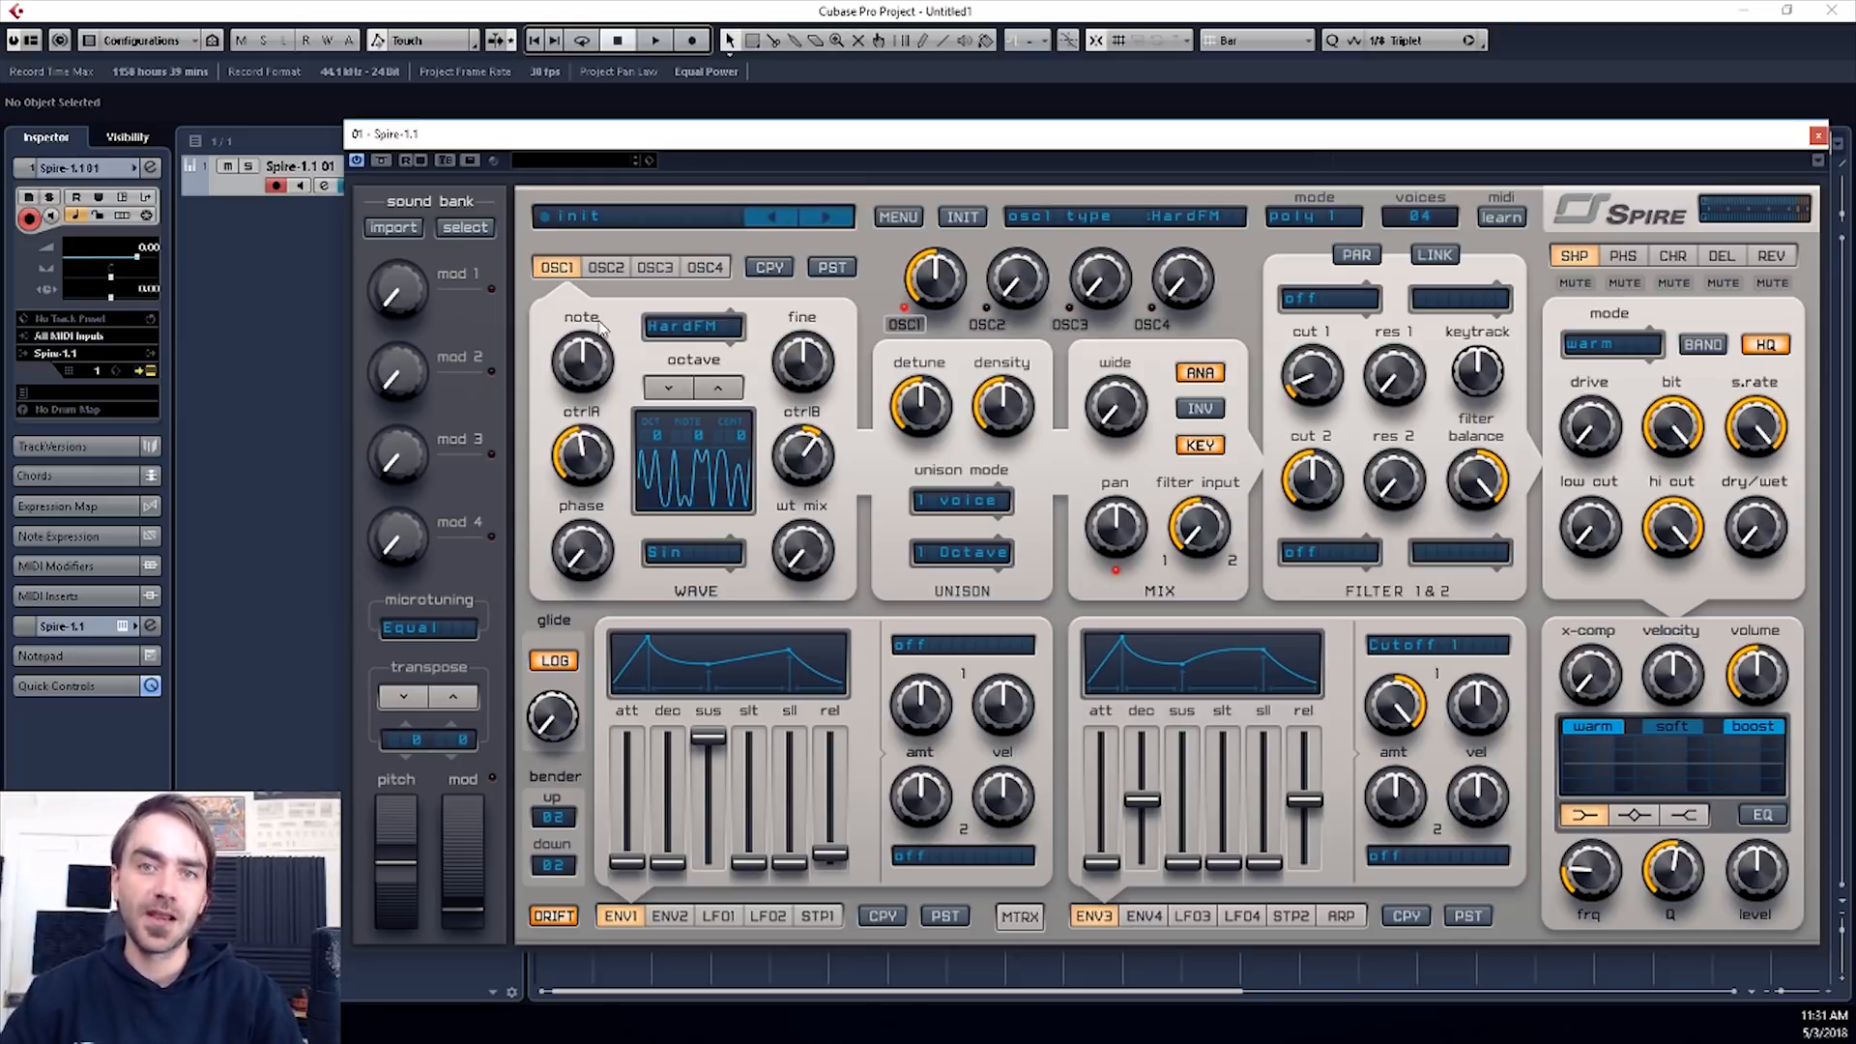
{"action": "left_click_drag", "start_coordinate": [582, 455], "coordinate": [582, 376]}
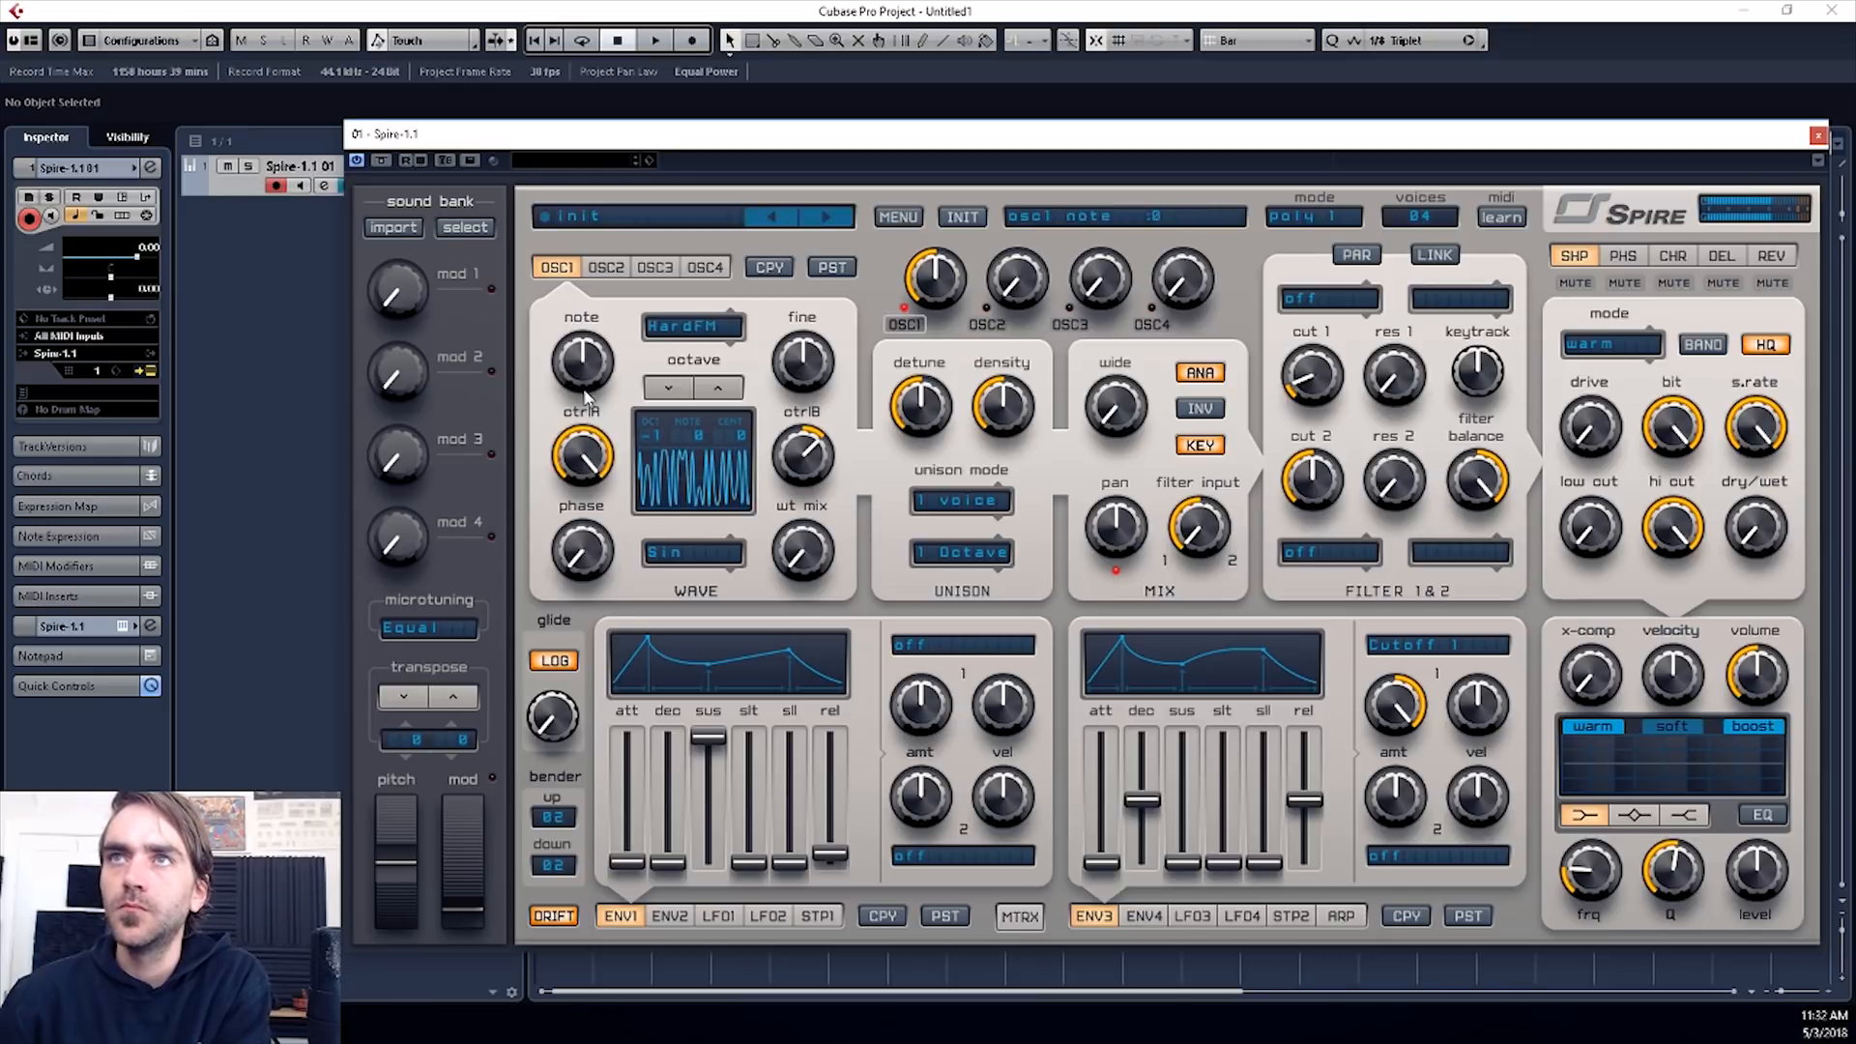
- Change oscillator 1's type to FM, with ctrlB at 335 and ctrlA at 1000
{"action": "left_click", "coordinate": [696, 328]}
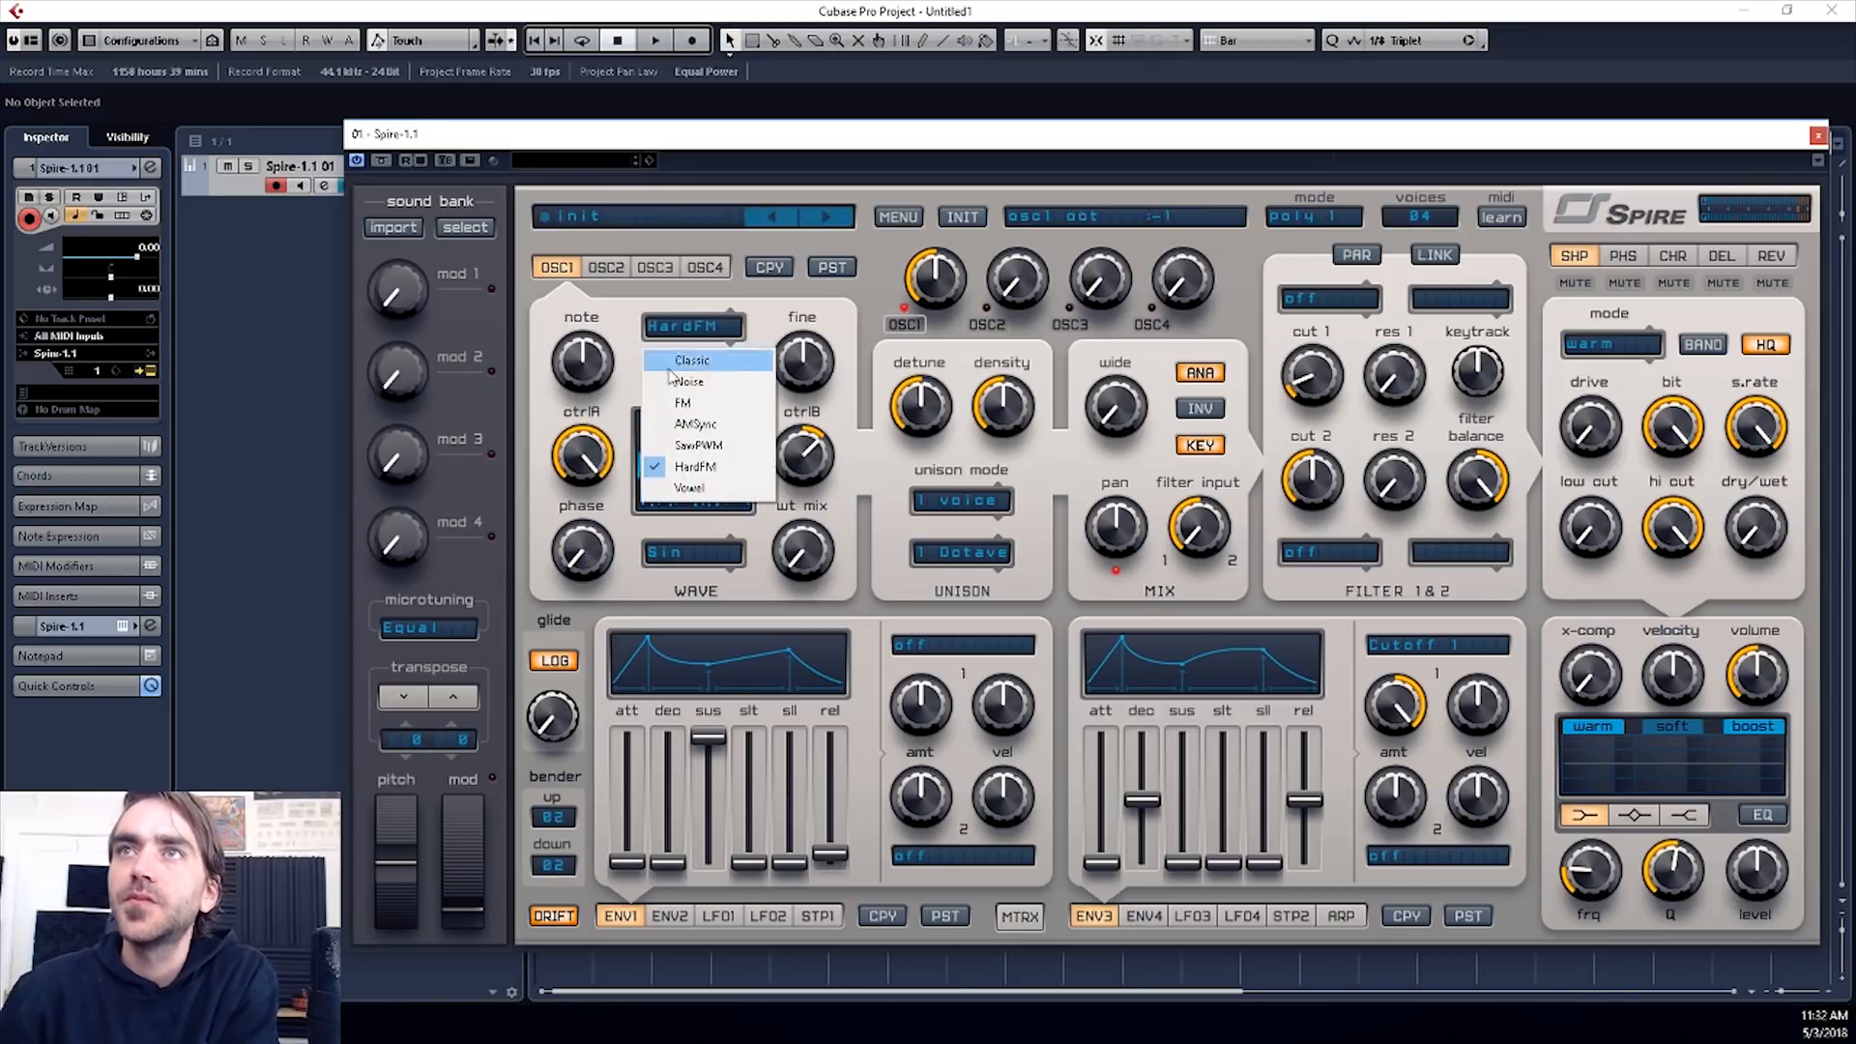
{"action": "left_click", "coordinate": [683, 402]}
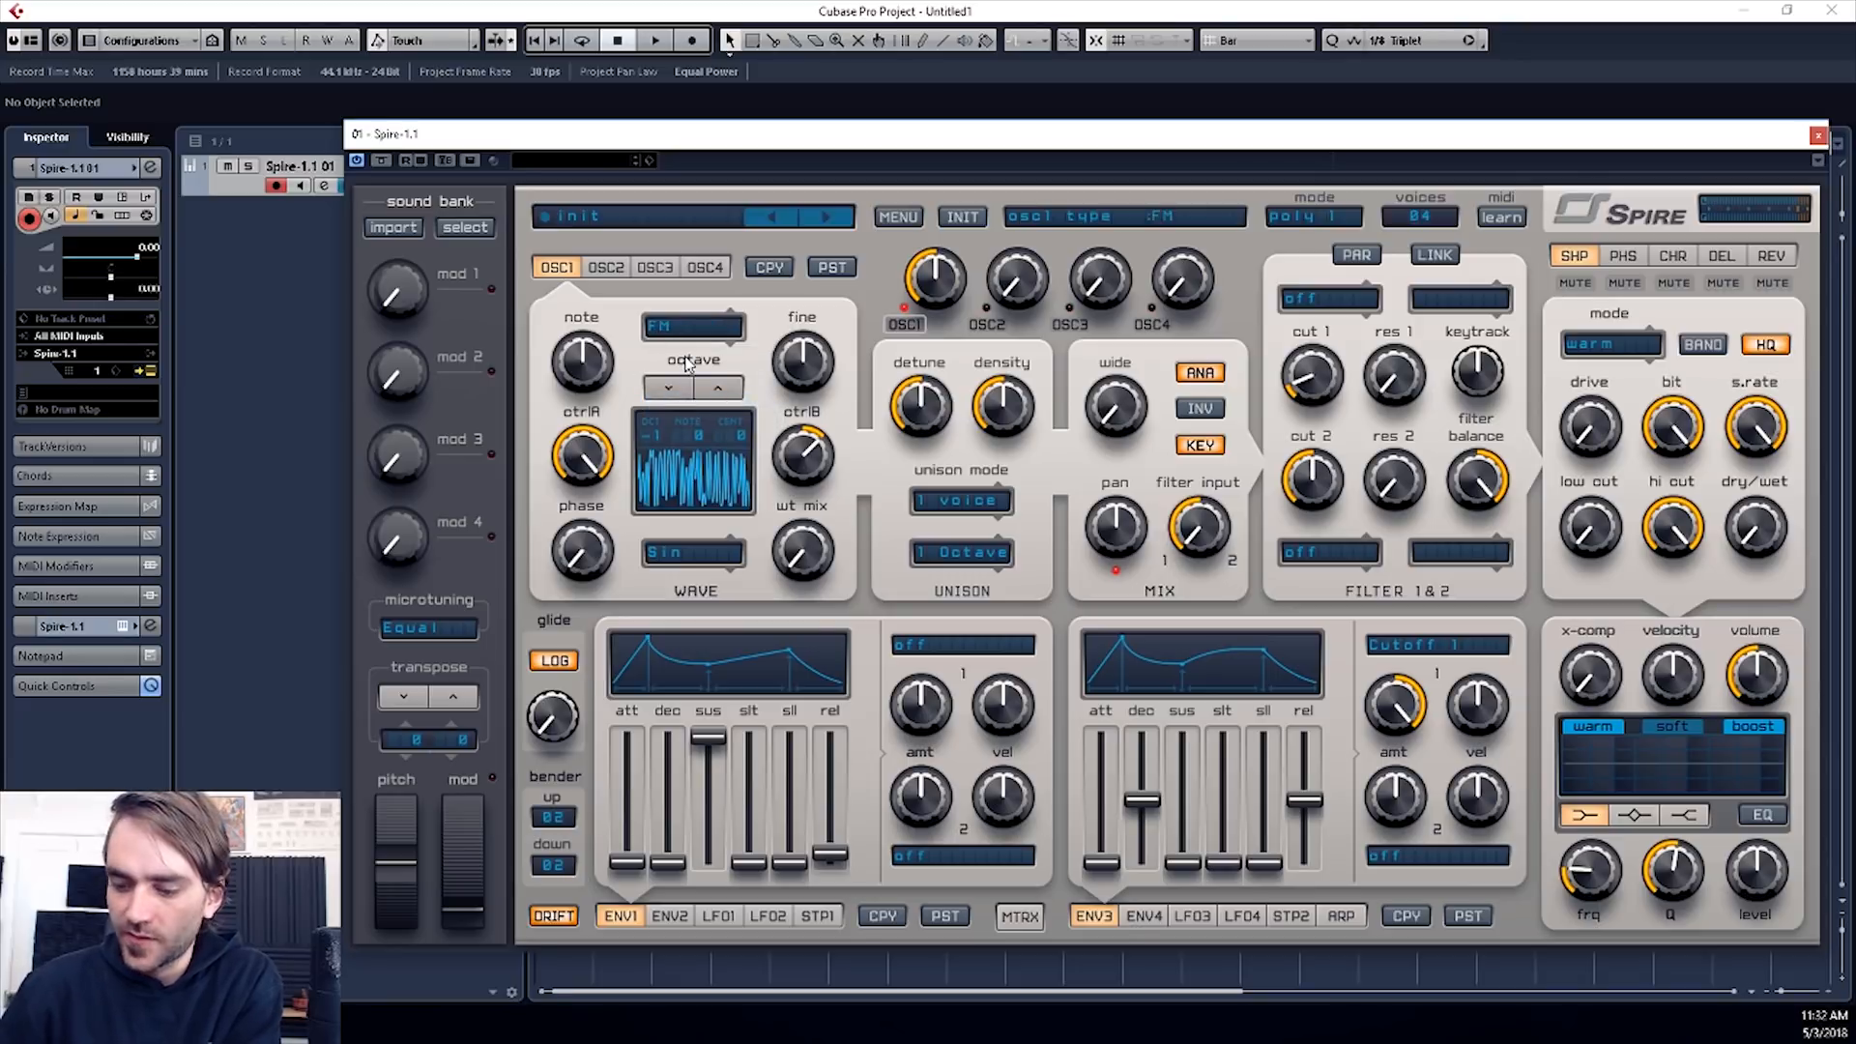
{"action": "left_click_drag", "start_coordinate": [804, 454], "coordinate": [809, 434]}
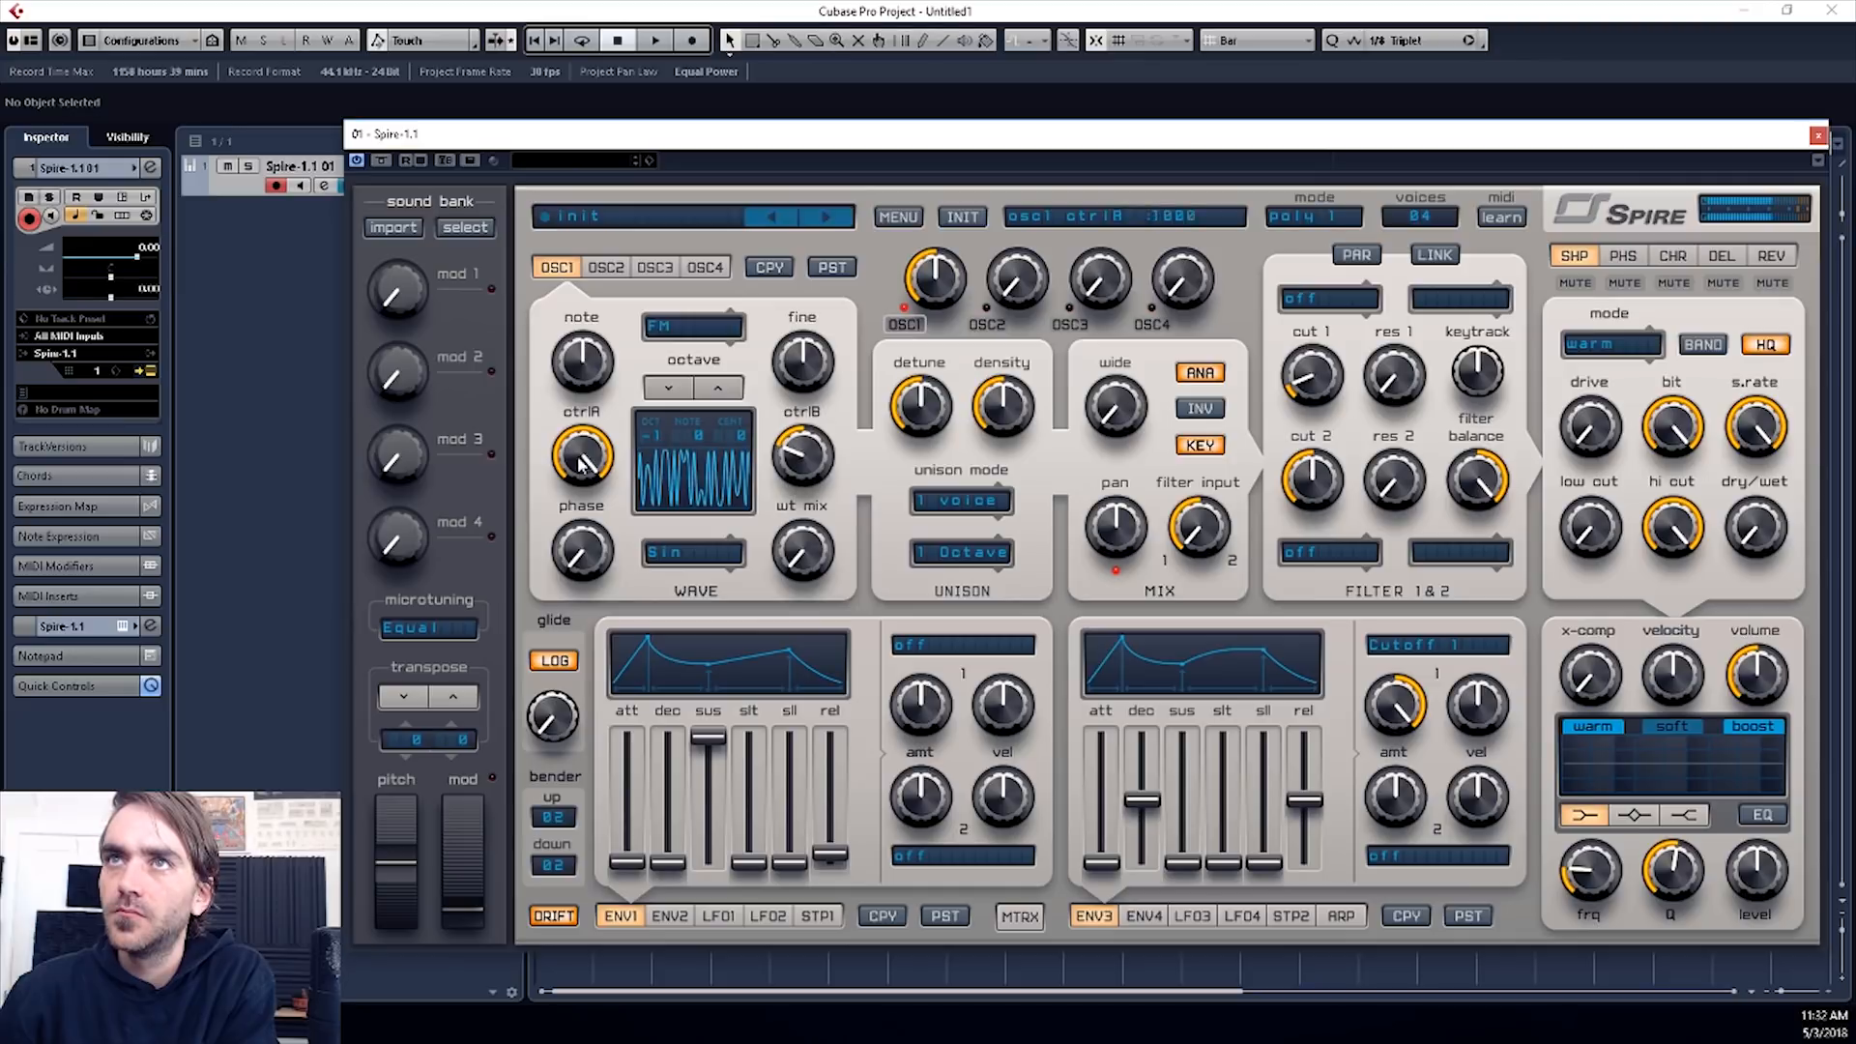
{"action": "left_click_drag", "start_coordinate": [589, 457], "coordinate": [599, 390]}
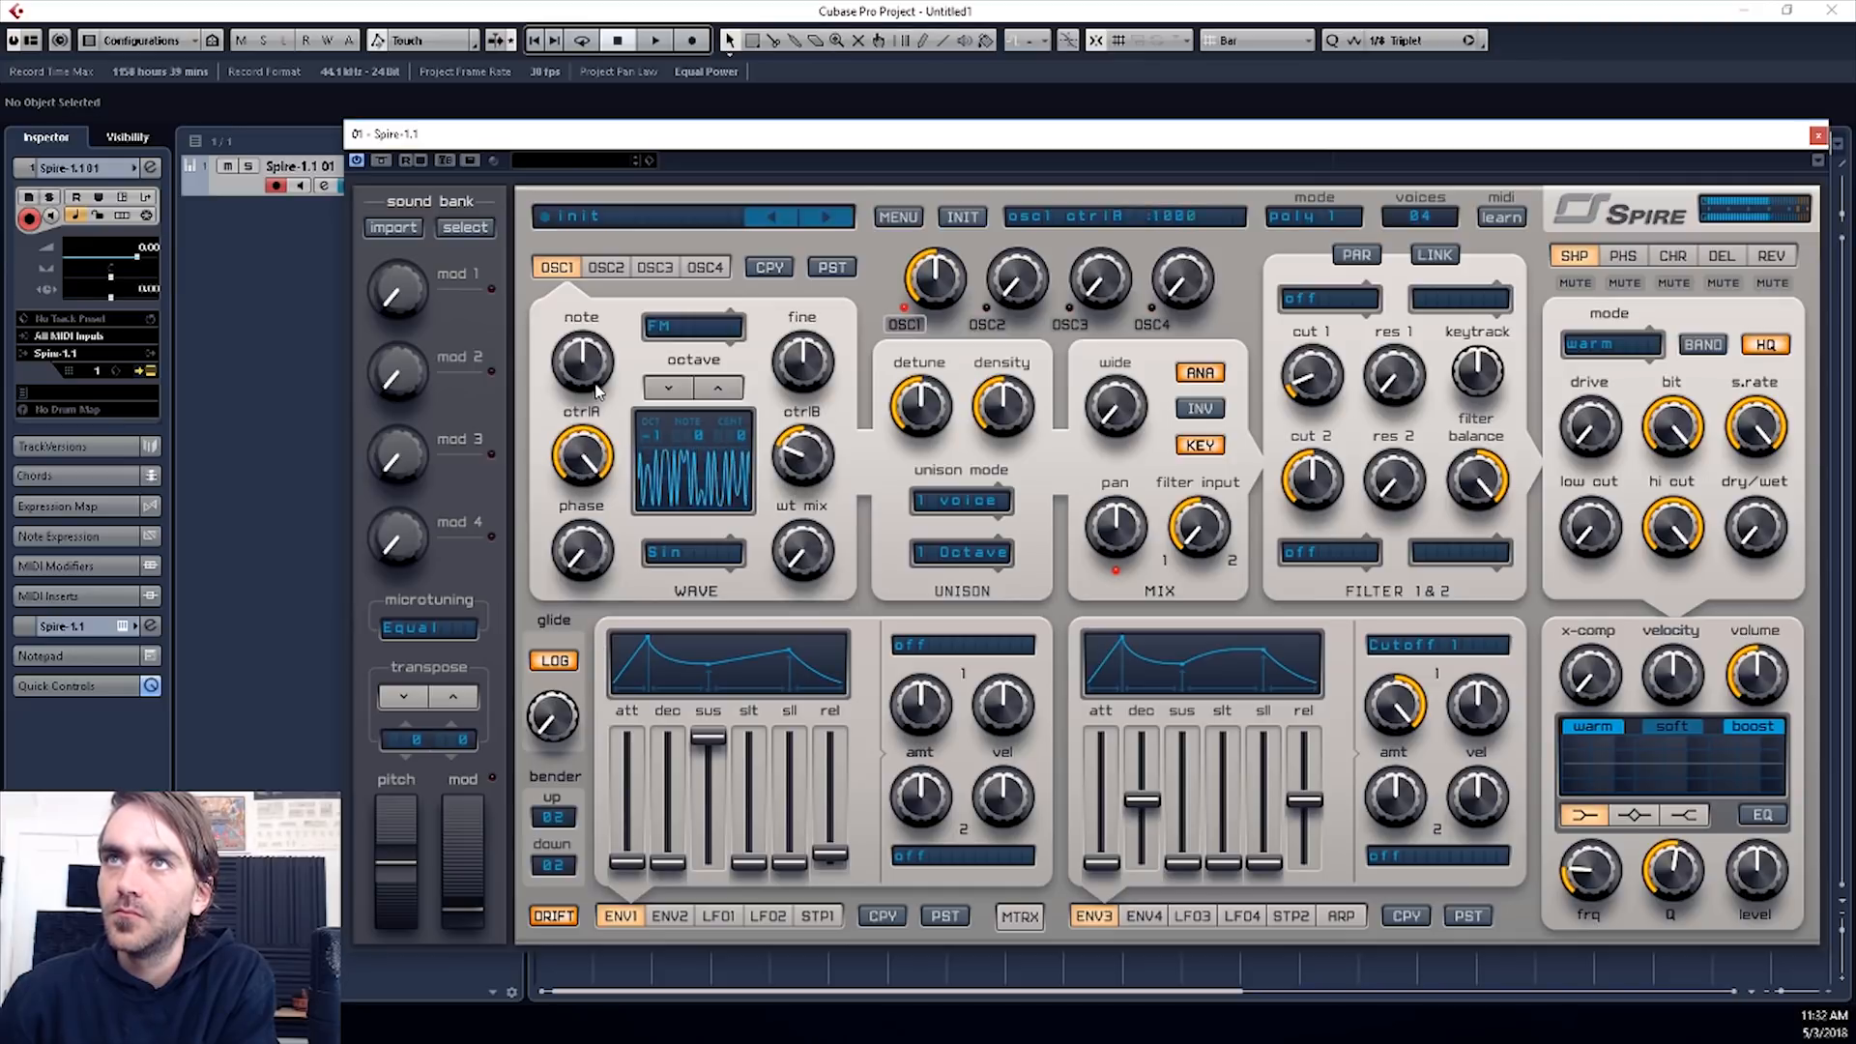
- Try the AMSync type on oscillator 1 and shift its octave up and down
{"action": "left_click", "coordinate": [683, 336]}
{"action": "left_click", "coordinate": [669, 389]}
{"action": "left_click", "coordinate": [704, 393]}
{"action": "left_click", "coordinate": [712, 391]}
{"action": "left_click", "coordinate": [668, 391]}
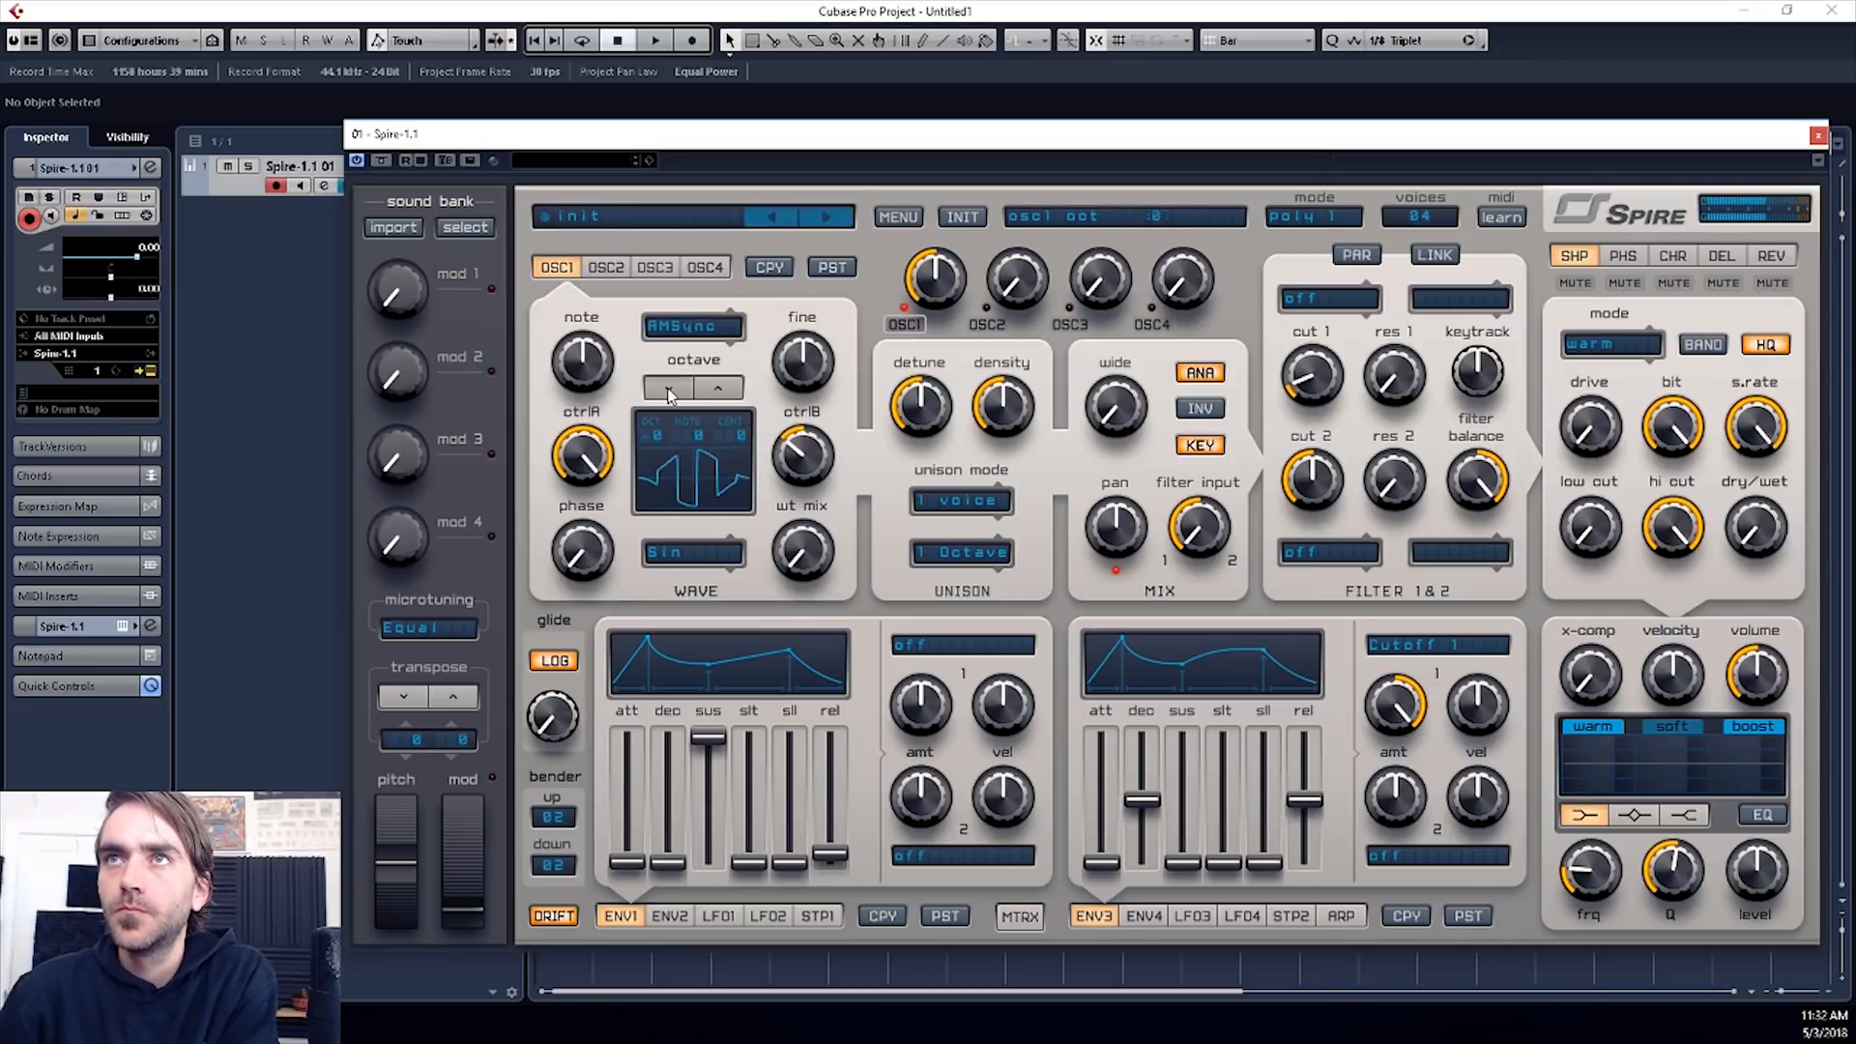
- Return oscillator 1 to the Classic type and reset its ctrlA, ctrlB and wt mix to their defaults
{"action": "left_click", "coordinate": [686, 334]}
{"action": "left_click", "coordinate": [692, 361]}
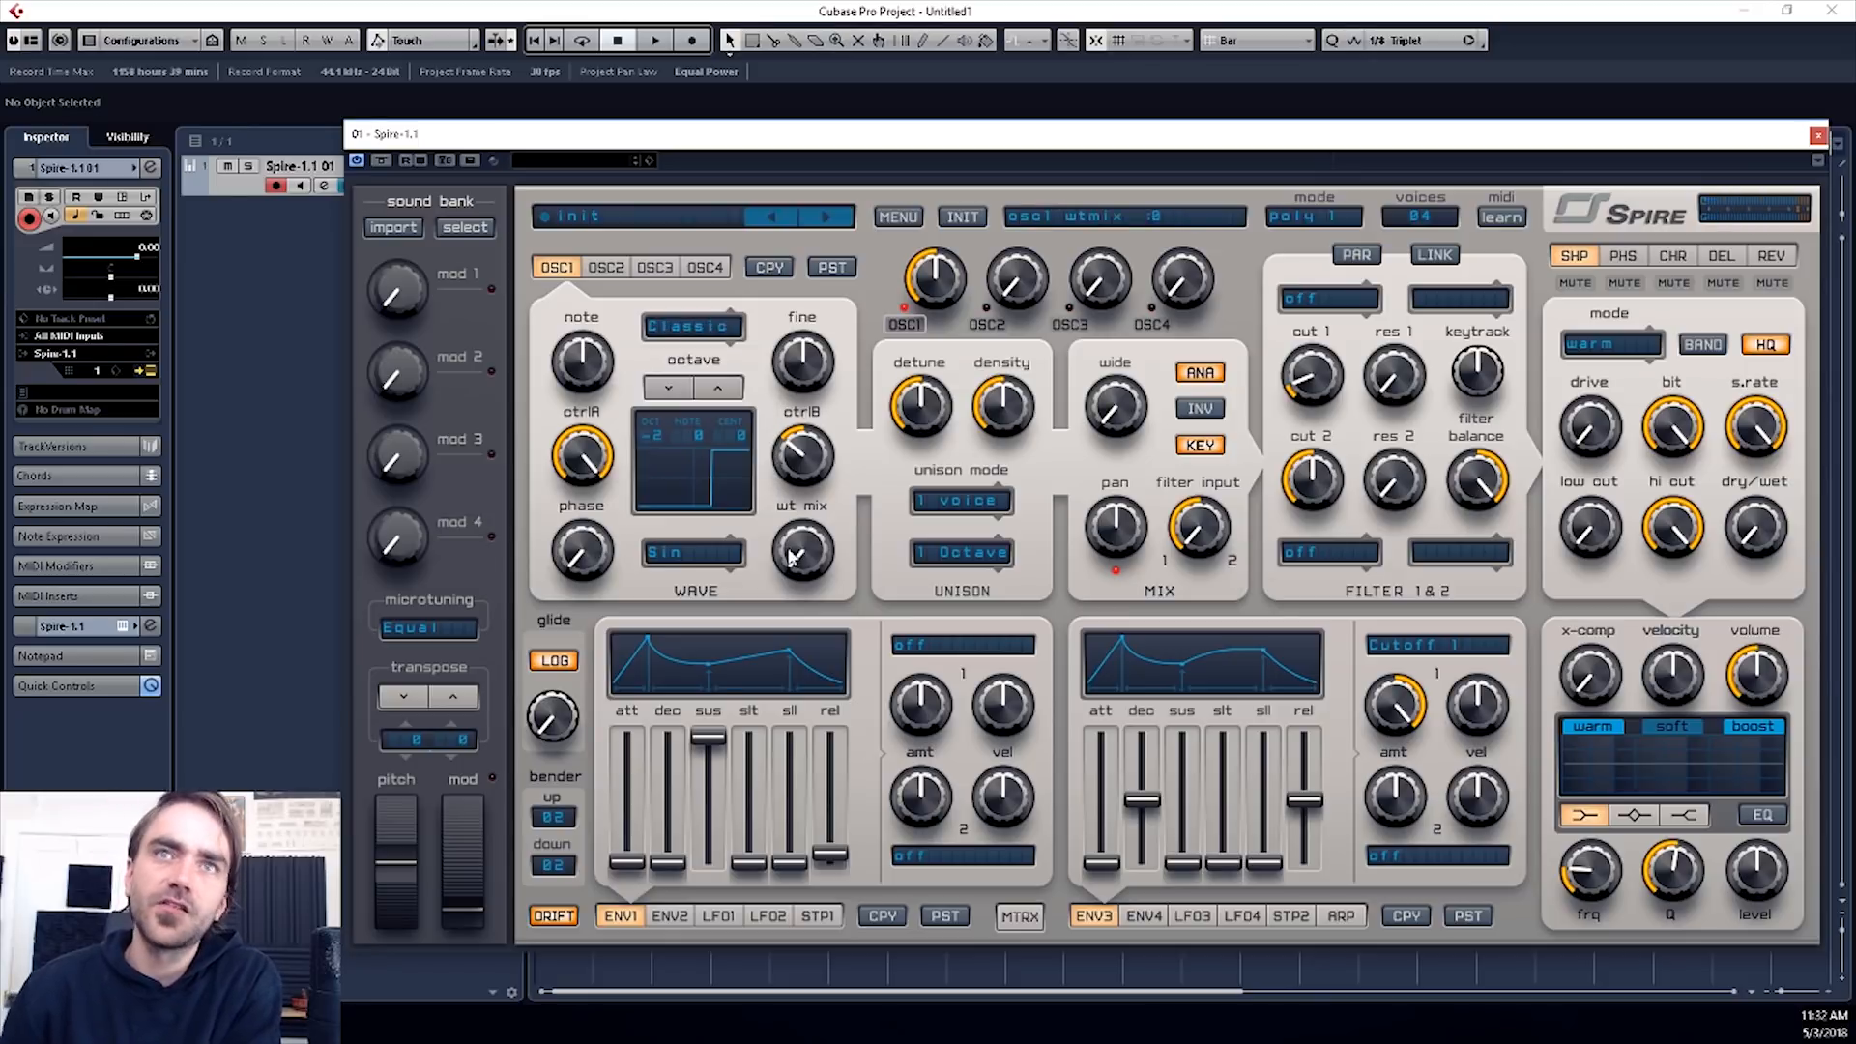
{"action": "double_click", "coordinate": [592, 459]}
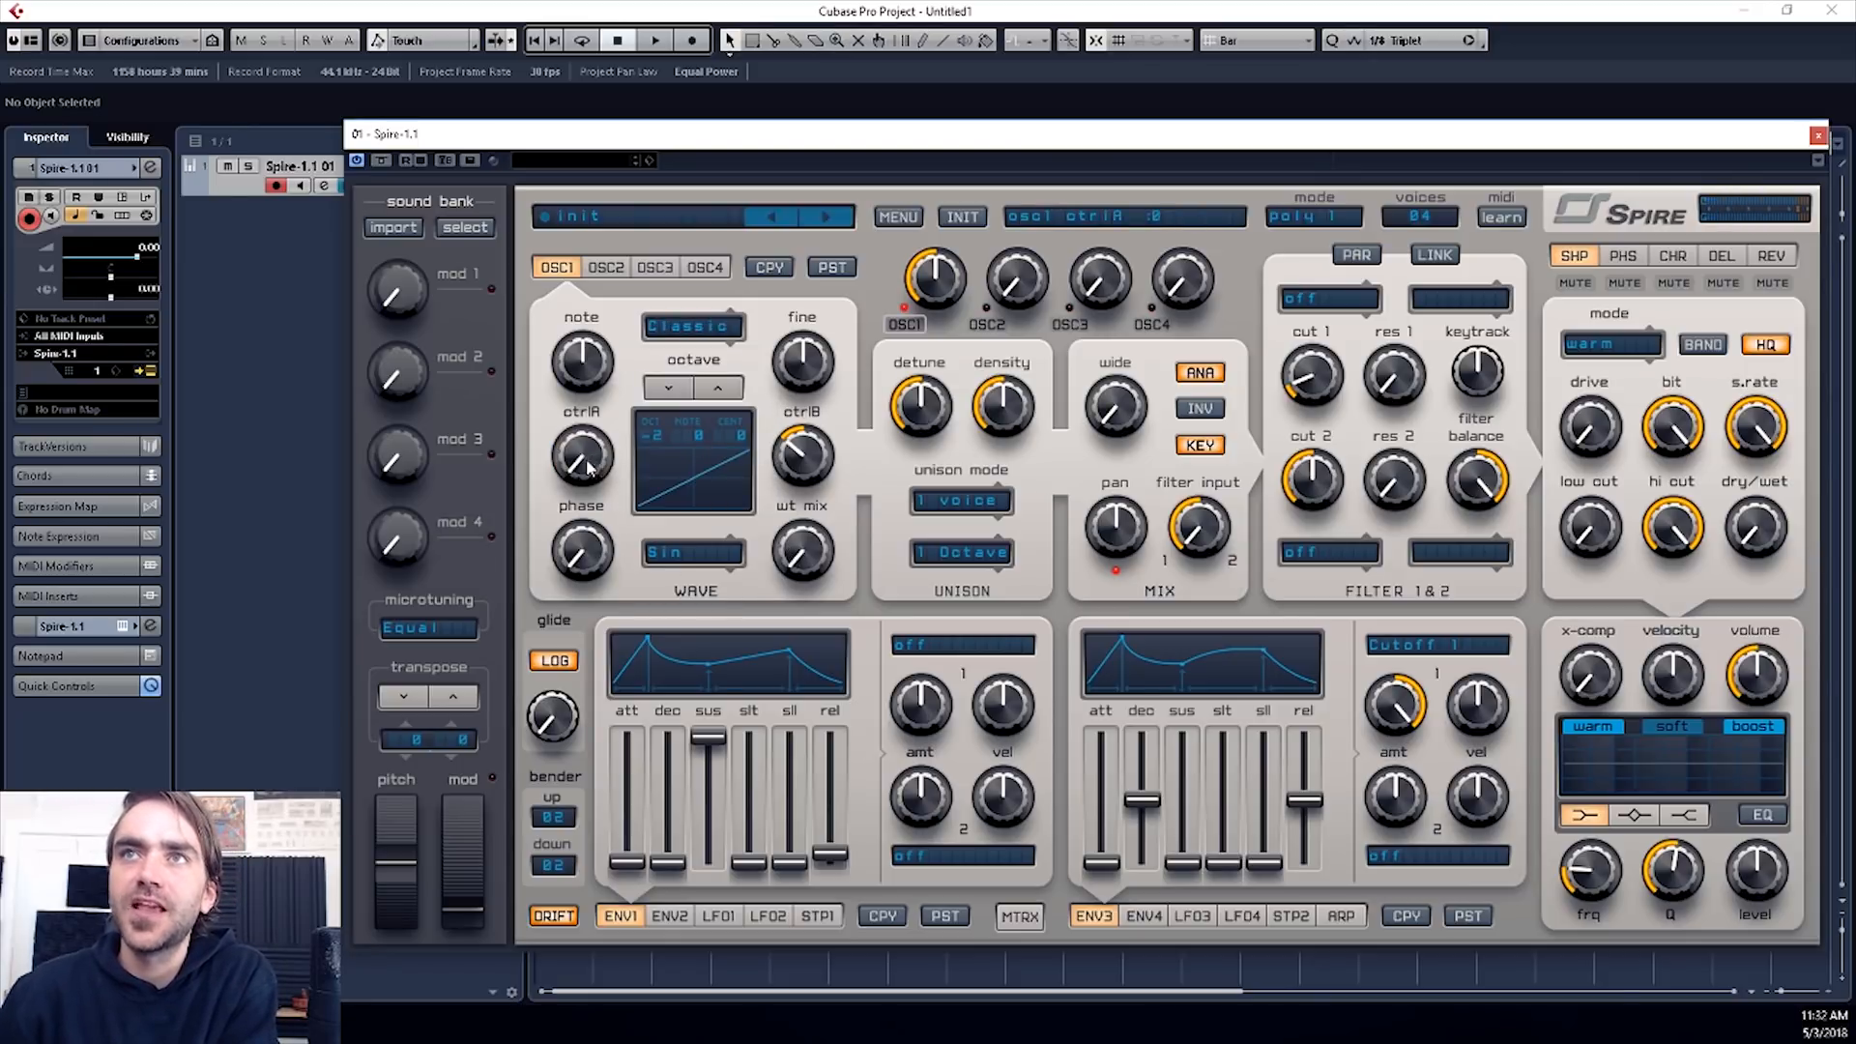
{"action": "double_click", "coordinate": [812, 453]}
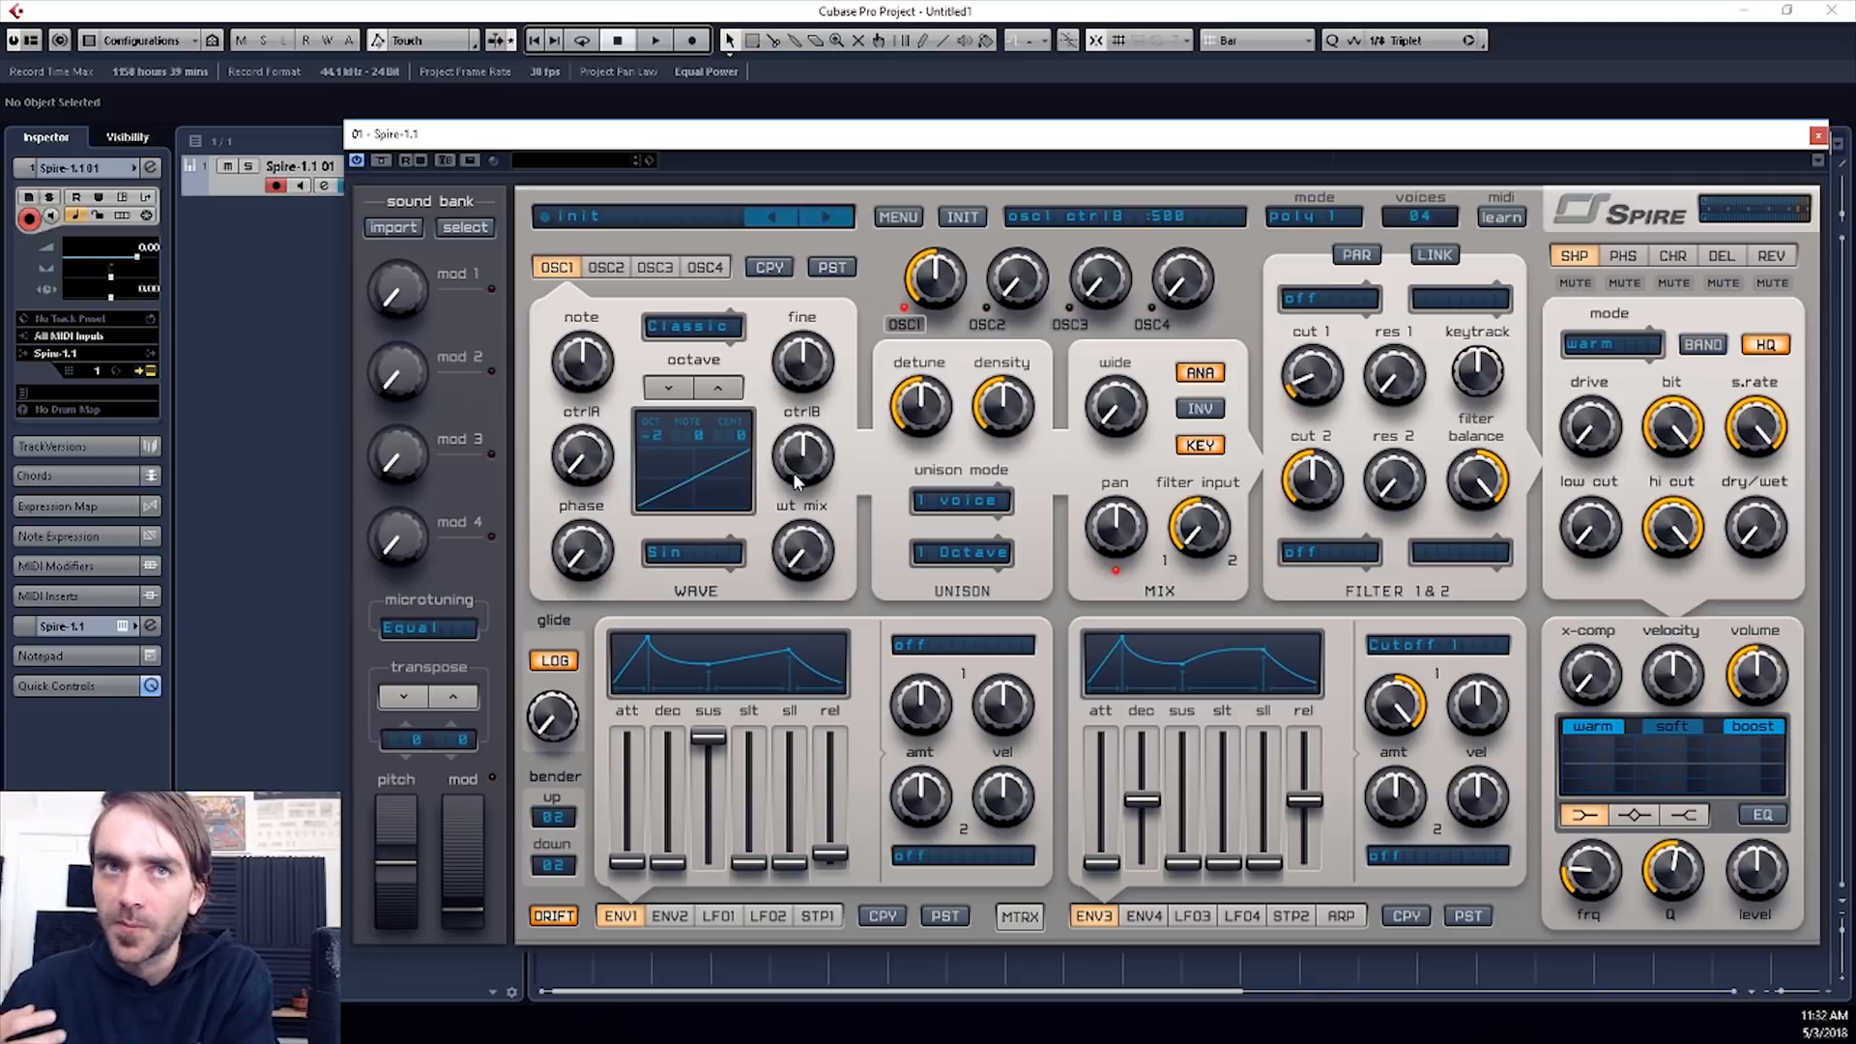
{"action": "double_click", "coordinate": [800, 564]}
{"action": "left_click_drag", "start_coordinate": [800, 564], "coordinate": [809, 602]}
- Raise oscillator 1's ctrlA and blend in the Organ 1 wavetable with wt mix at 475
{"action": "mouse_move", "coordinate": [557, 551]}
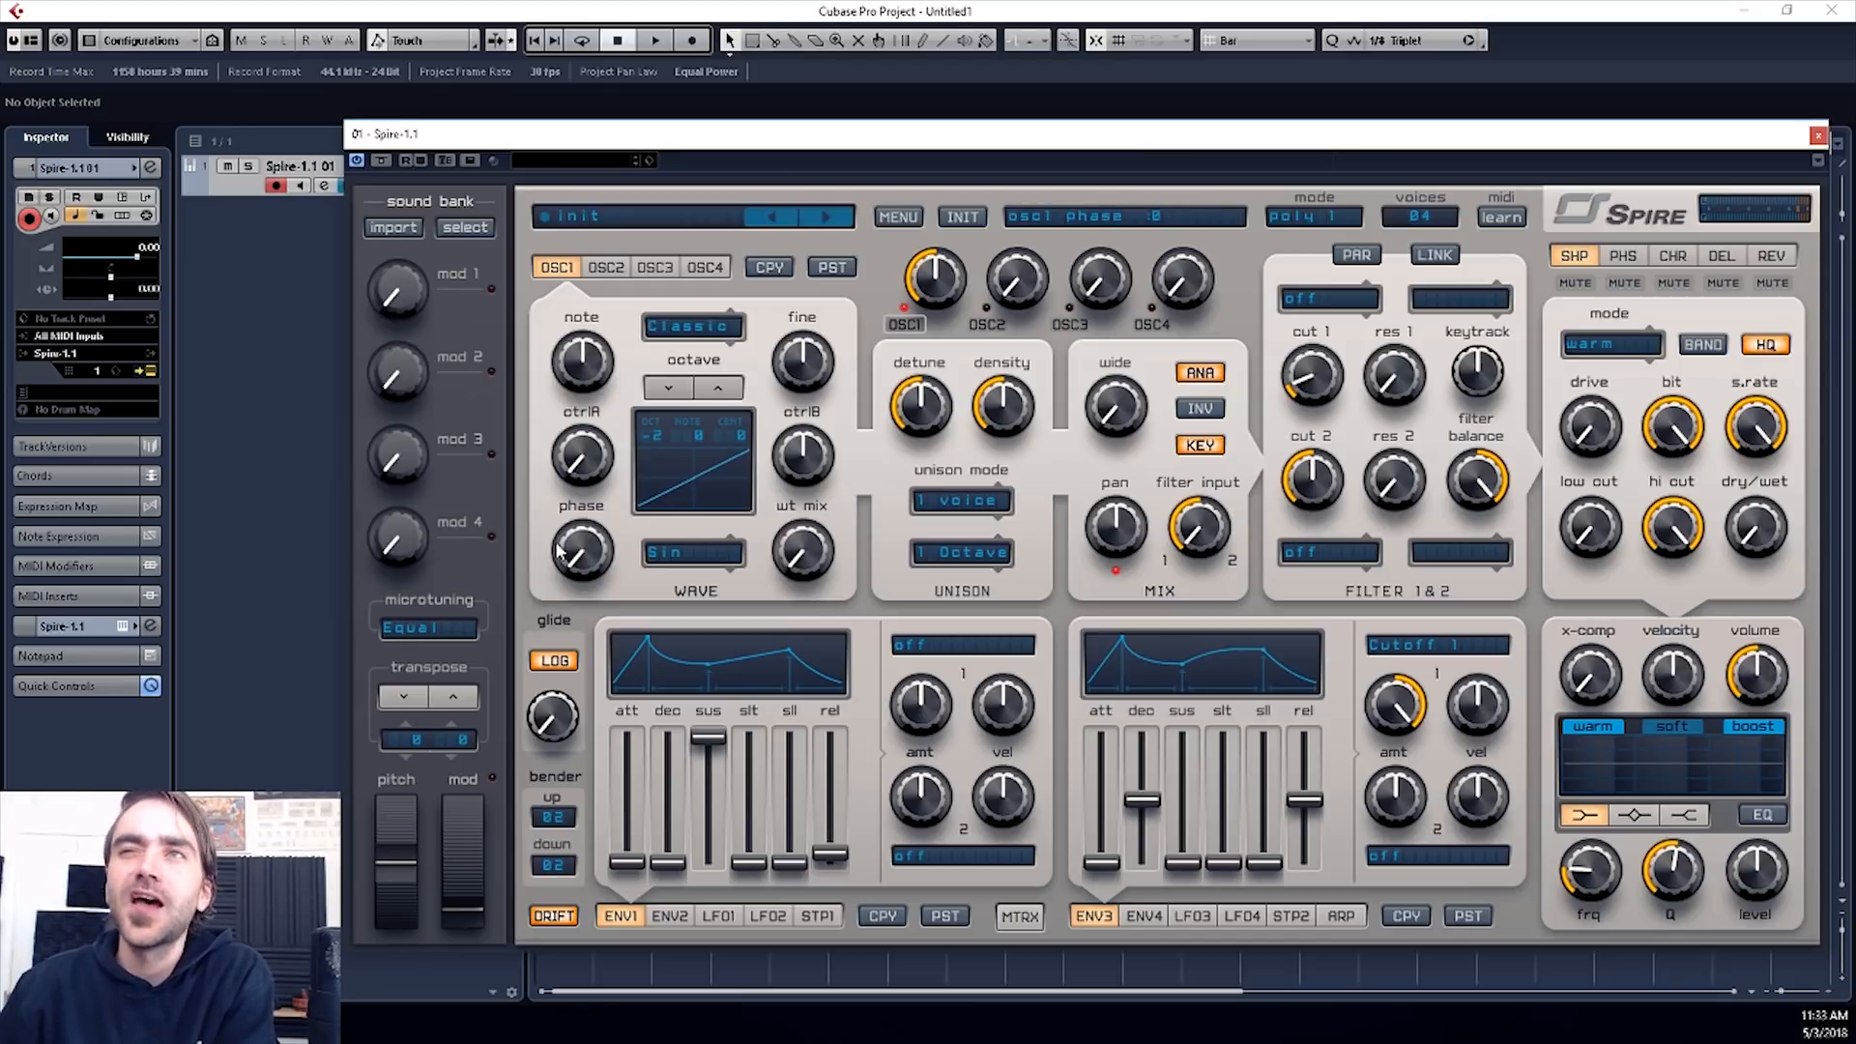
{"action": "left_click_drag", "start_coordinate": [574, 470], "coordinate": [584, 382]}
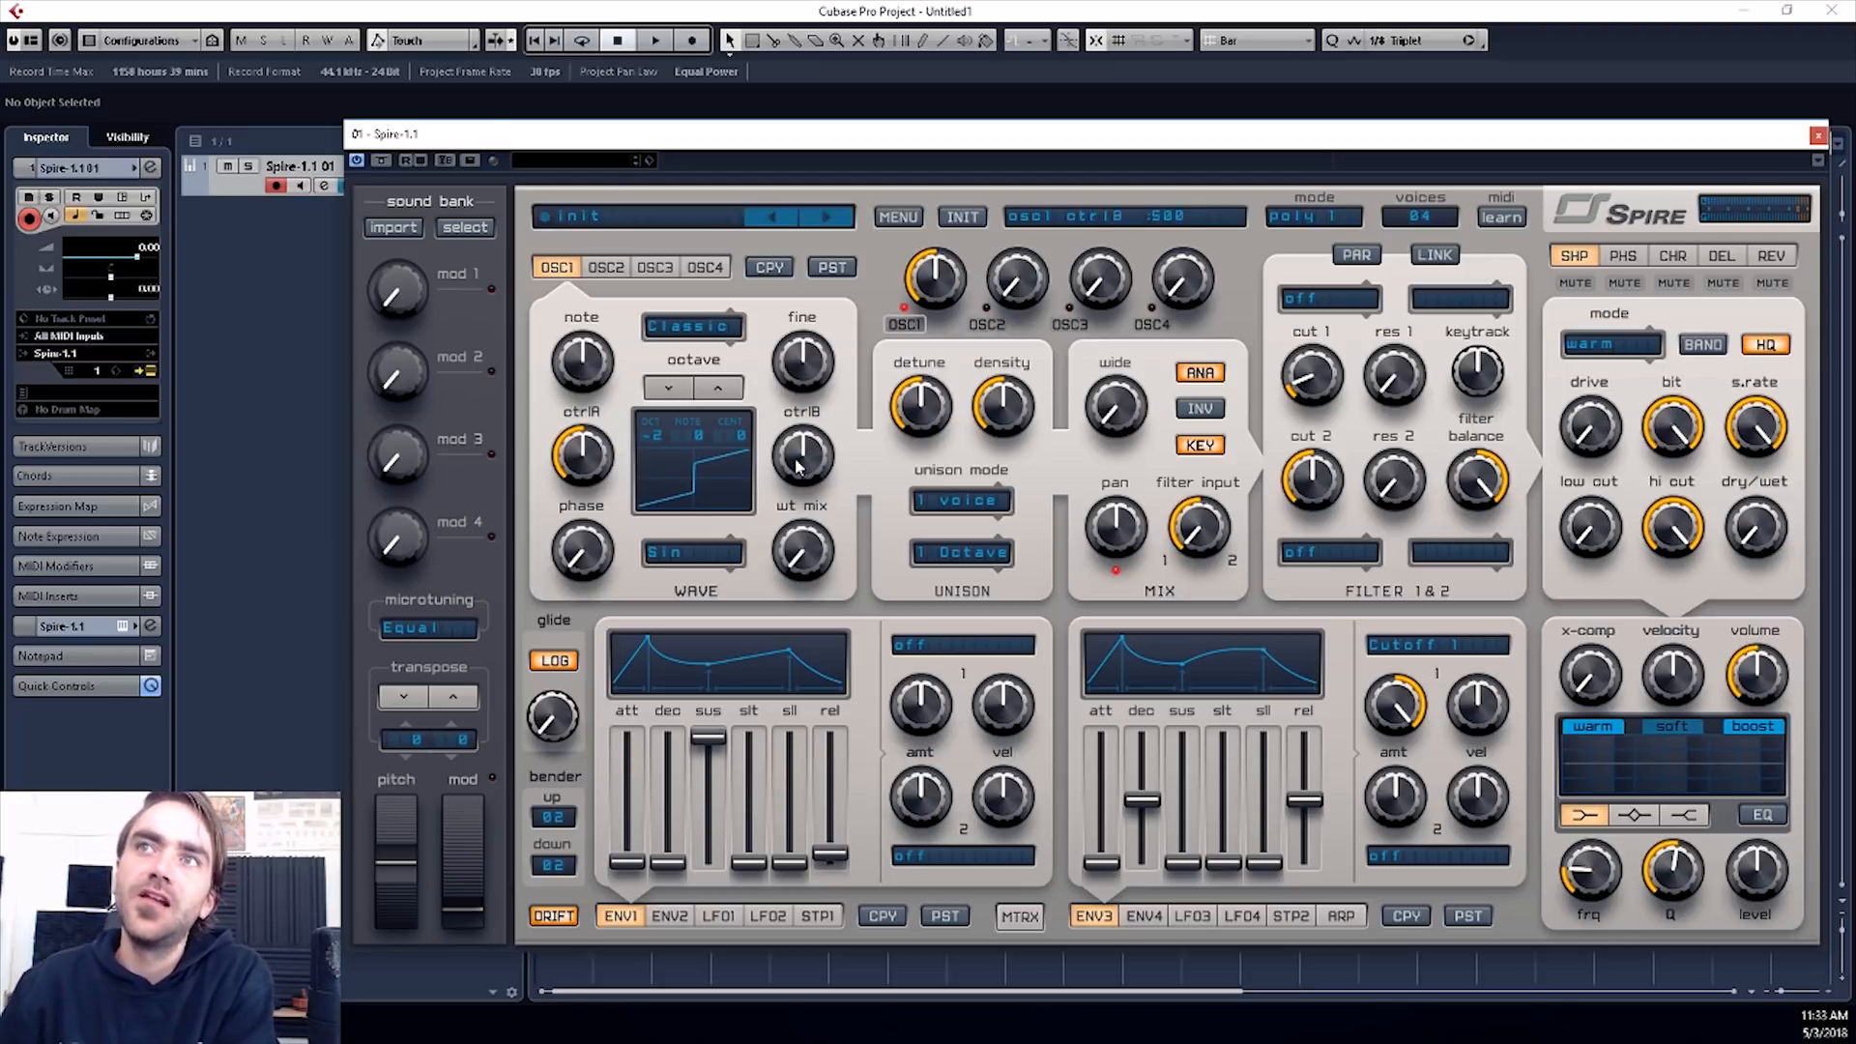
{"action": "left_click_drag", "start_coordinate": [803, 551], "coordinate": [802, 467]}
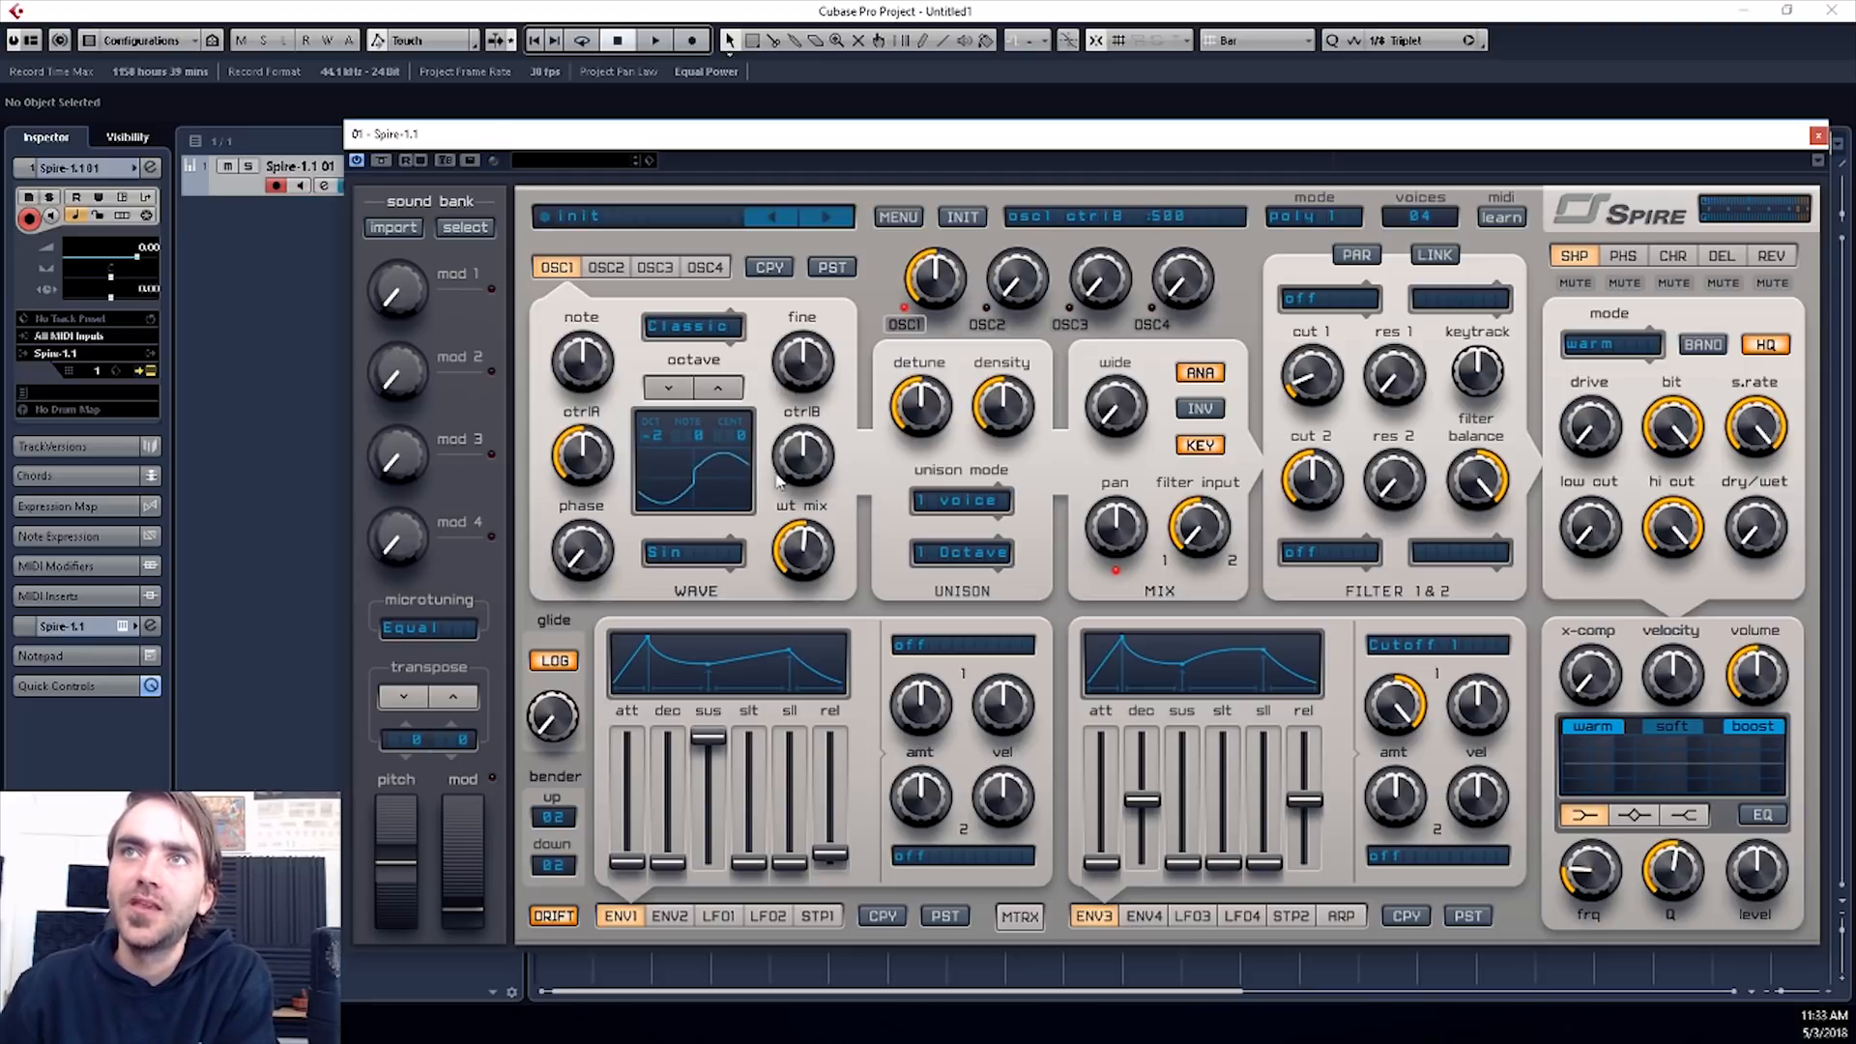
{"action": "left_click", "coordinate": [688, 552]}
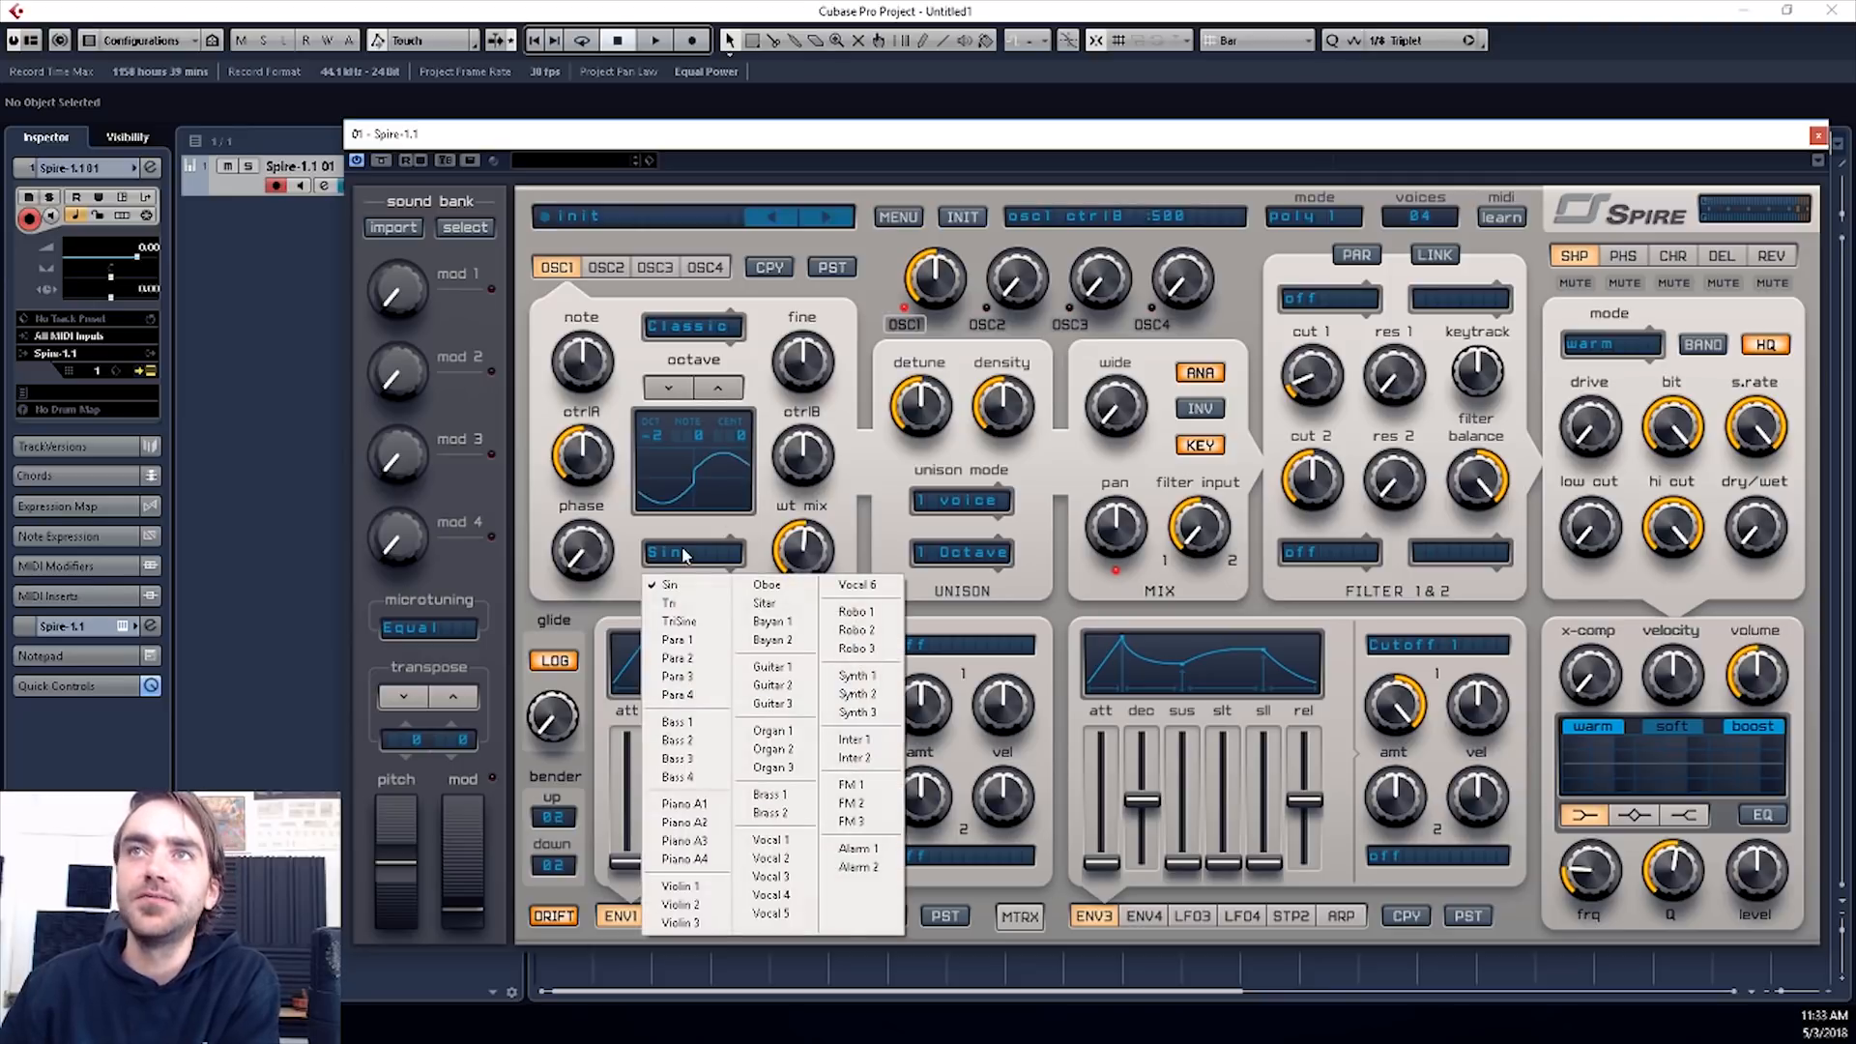
{"action": "left_click", "coordinate": [770, 731]}
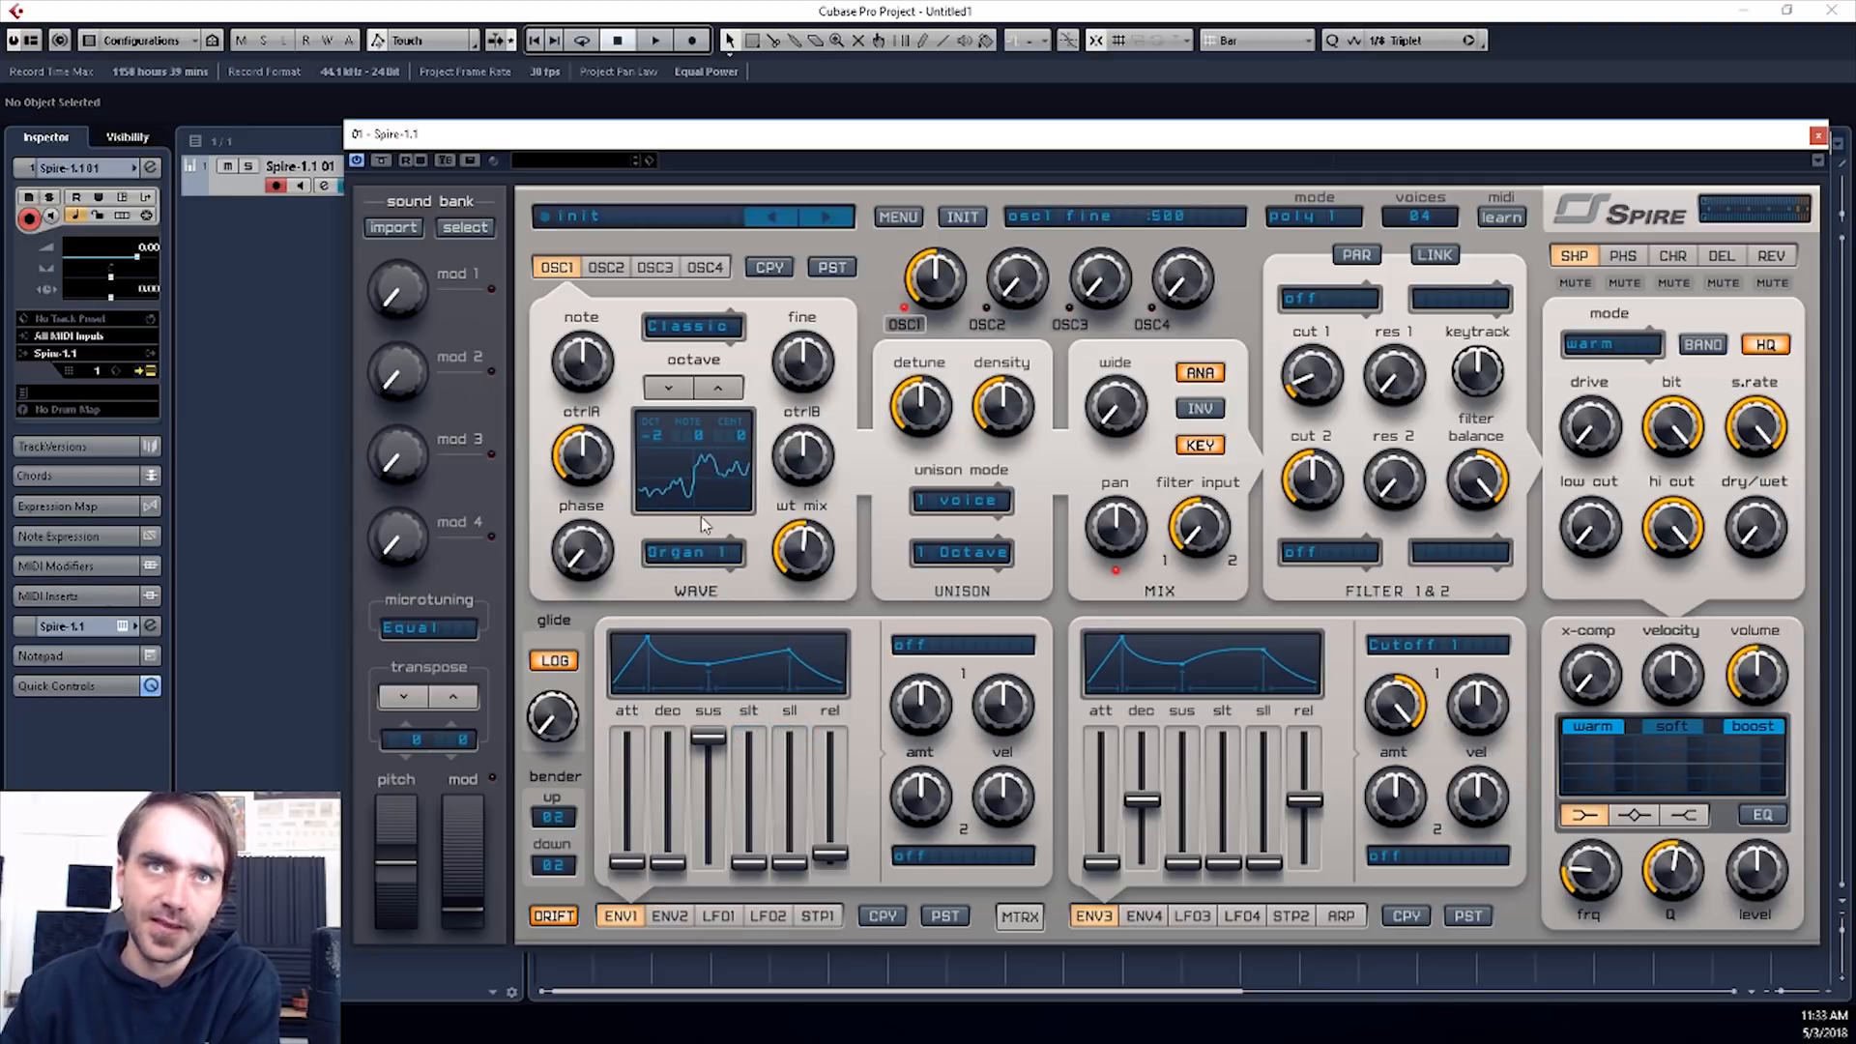
{"action": "mouse_move", "coordinate": [812, 578]}
{"action": "left_mouse_down"}
{"action": "mouse_move", "coordinate": [810, 488]}
{"action": "mouse_move", "coordinate": [804, 544]}
{"action": "left_mouse_up"}
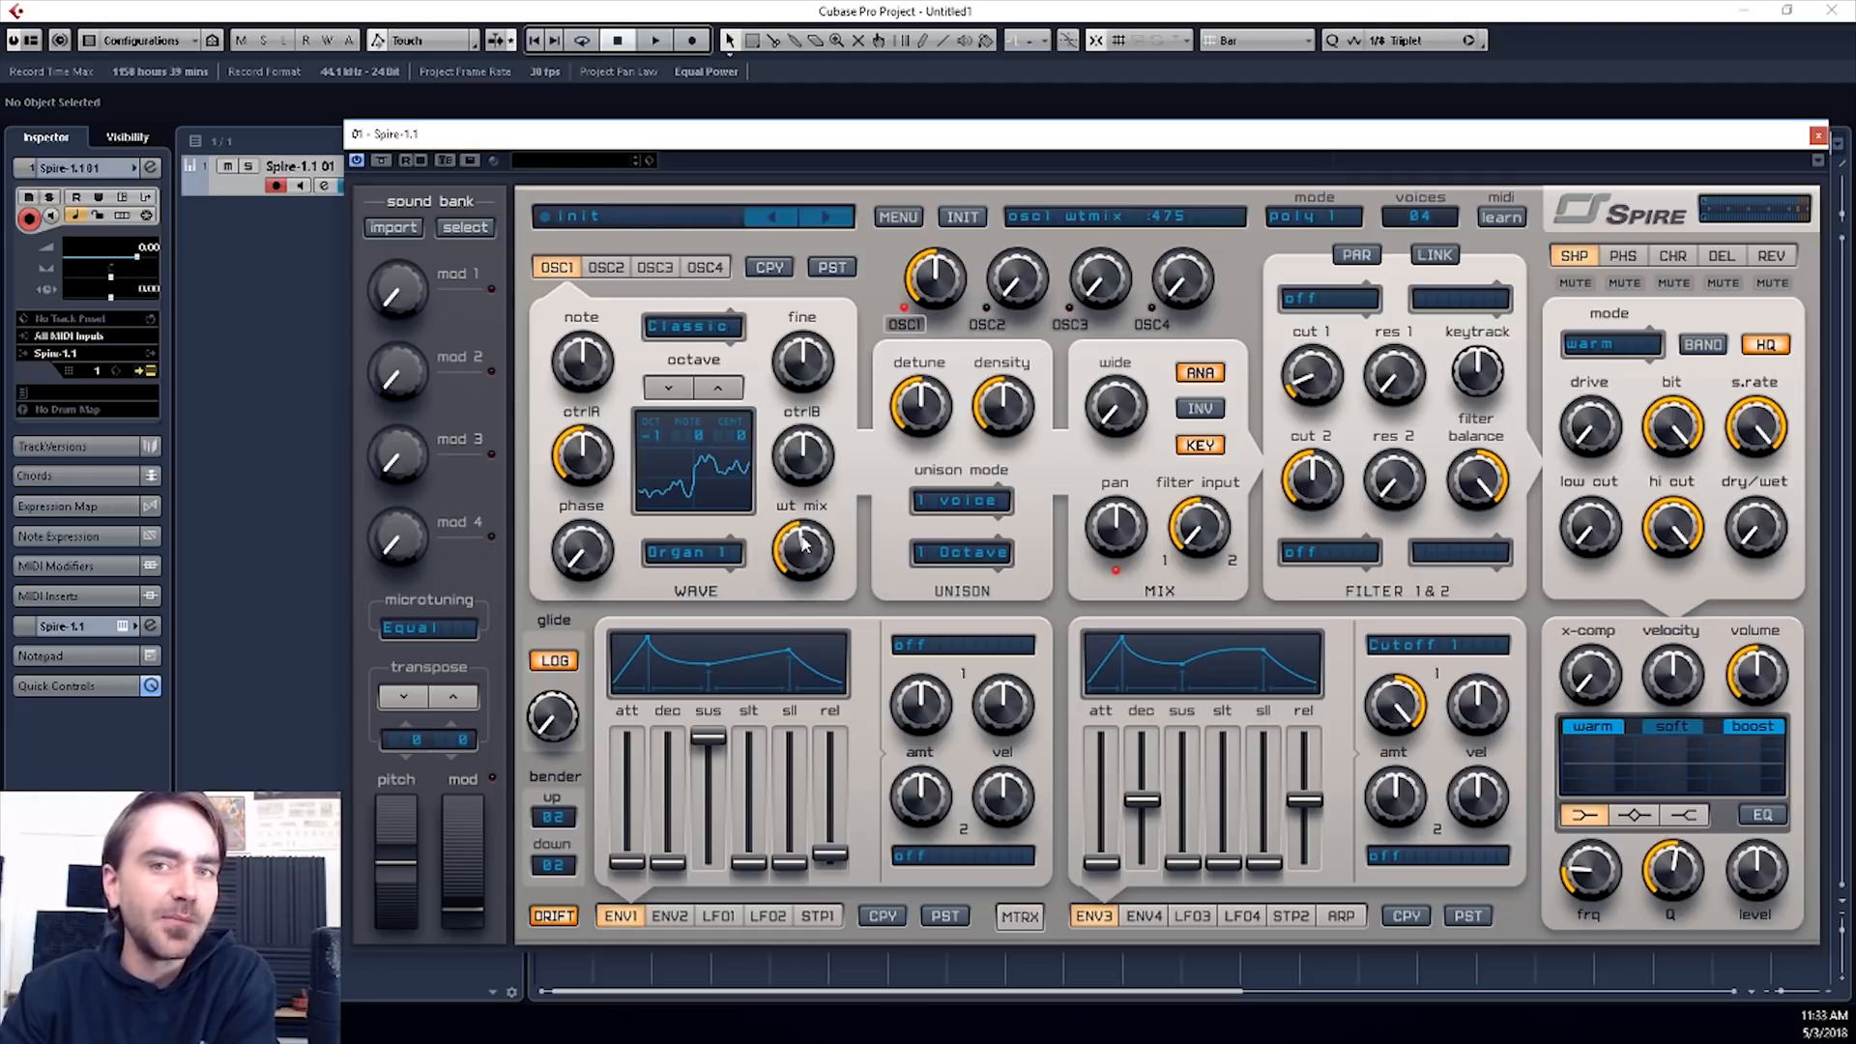
- Set oscillator 1's type to Vowel and raise its ctrlA and wt mix
{"action": "left_click", "coordinate": [684, 325]}
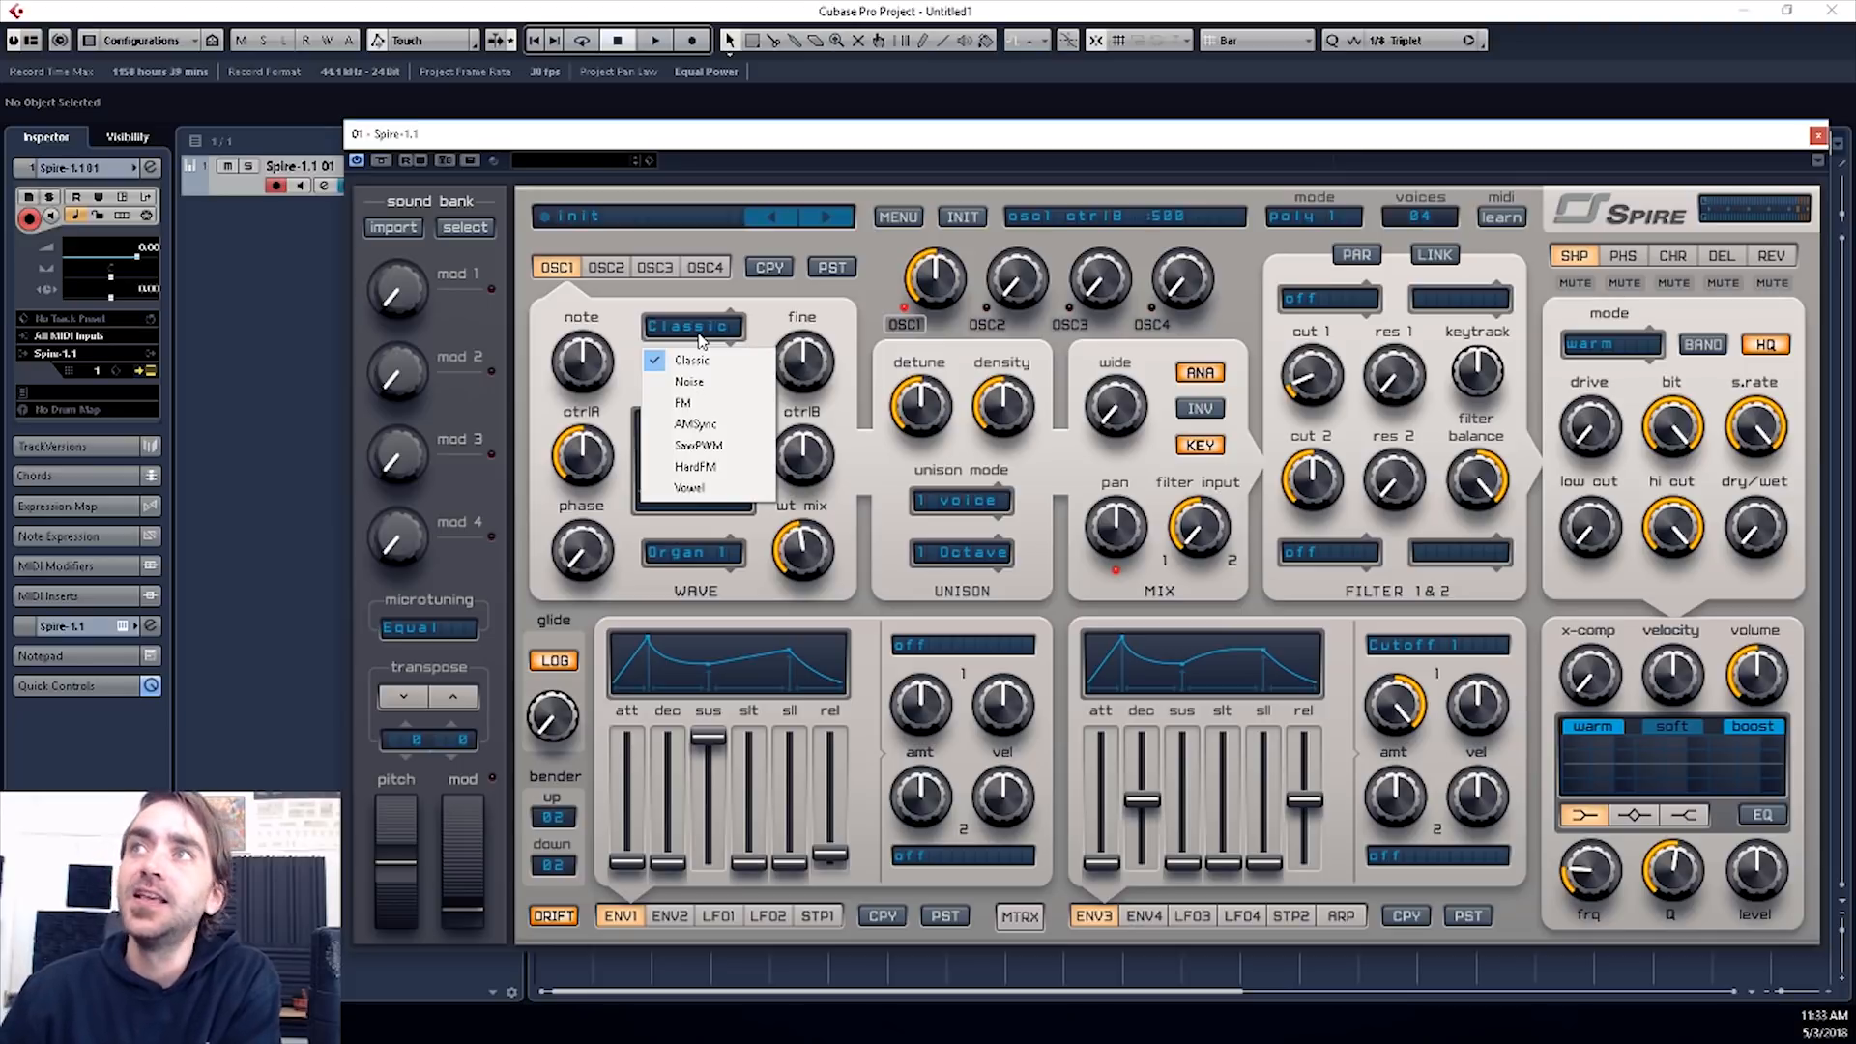
{"action": "left_click", "coordinate": [695, 489]}
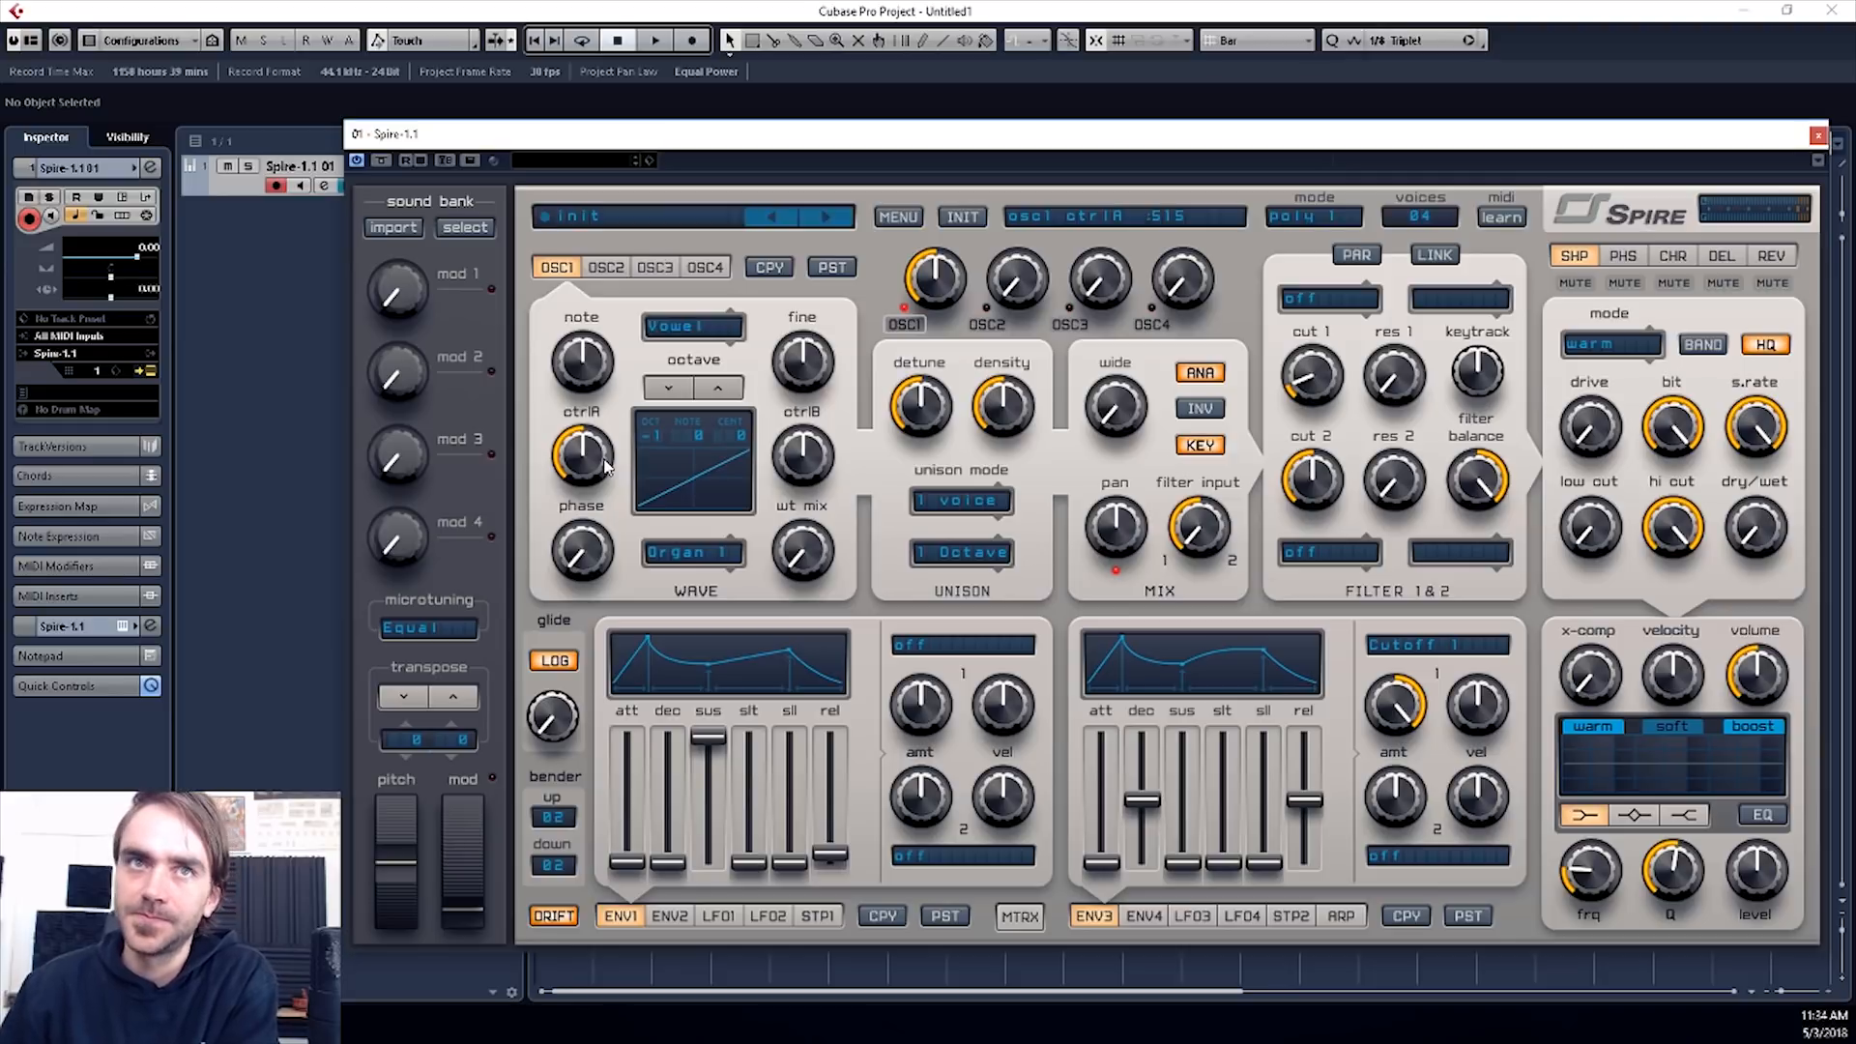
{"action": "left_click_drag", "start_coordinate": [607, 467], "coordinate": [605, 425]}
{"action": "left_click_drag", "start_coordinate": [818, 546], "coordinate": [799, 464]}
- Set oscillator 1's wavetable to Robo 3 and adjust its ctrlA and wt mix
{"action": "left_click", "coordinate": [704, 562]}
{"action": "mouse_move", "coordinate": [593, 457]}
{"action": "left_mouse_down"}
{"action": "mouse_move", "coordinate": [593, 483]}
{"action": "mouse_move", "coordinate": [594, 455]}
{"action": "left_mouse_up"}
{"action": "left_click_drag", "start_coordinate": [802, 551], "coordinate": [836, 487]}
{"action": "left_click", "coordinate": [706, 552]}
{"action": "left_click", "coordinate": [860, 636]}
{"action": "left_click", "coordinate": [716, 552]}
{"action": "left_click", "coordinate": [855, 647]}
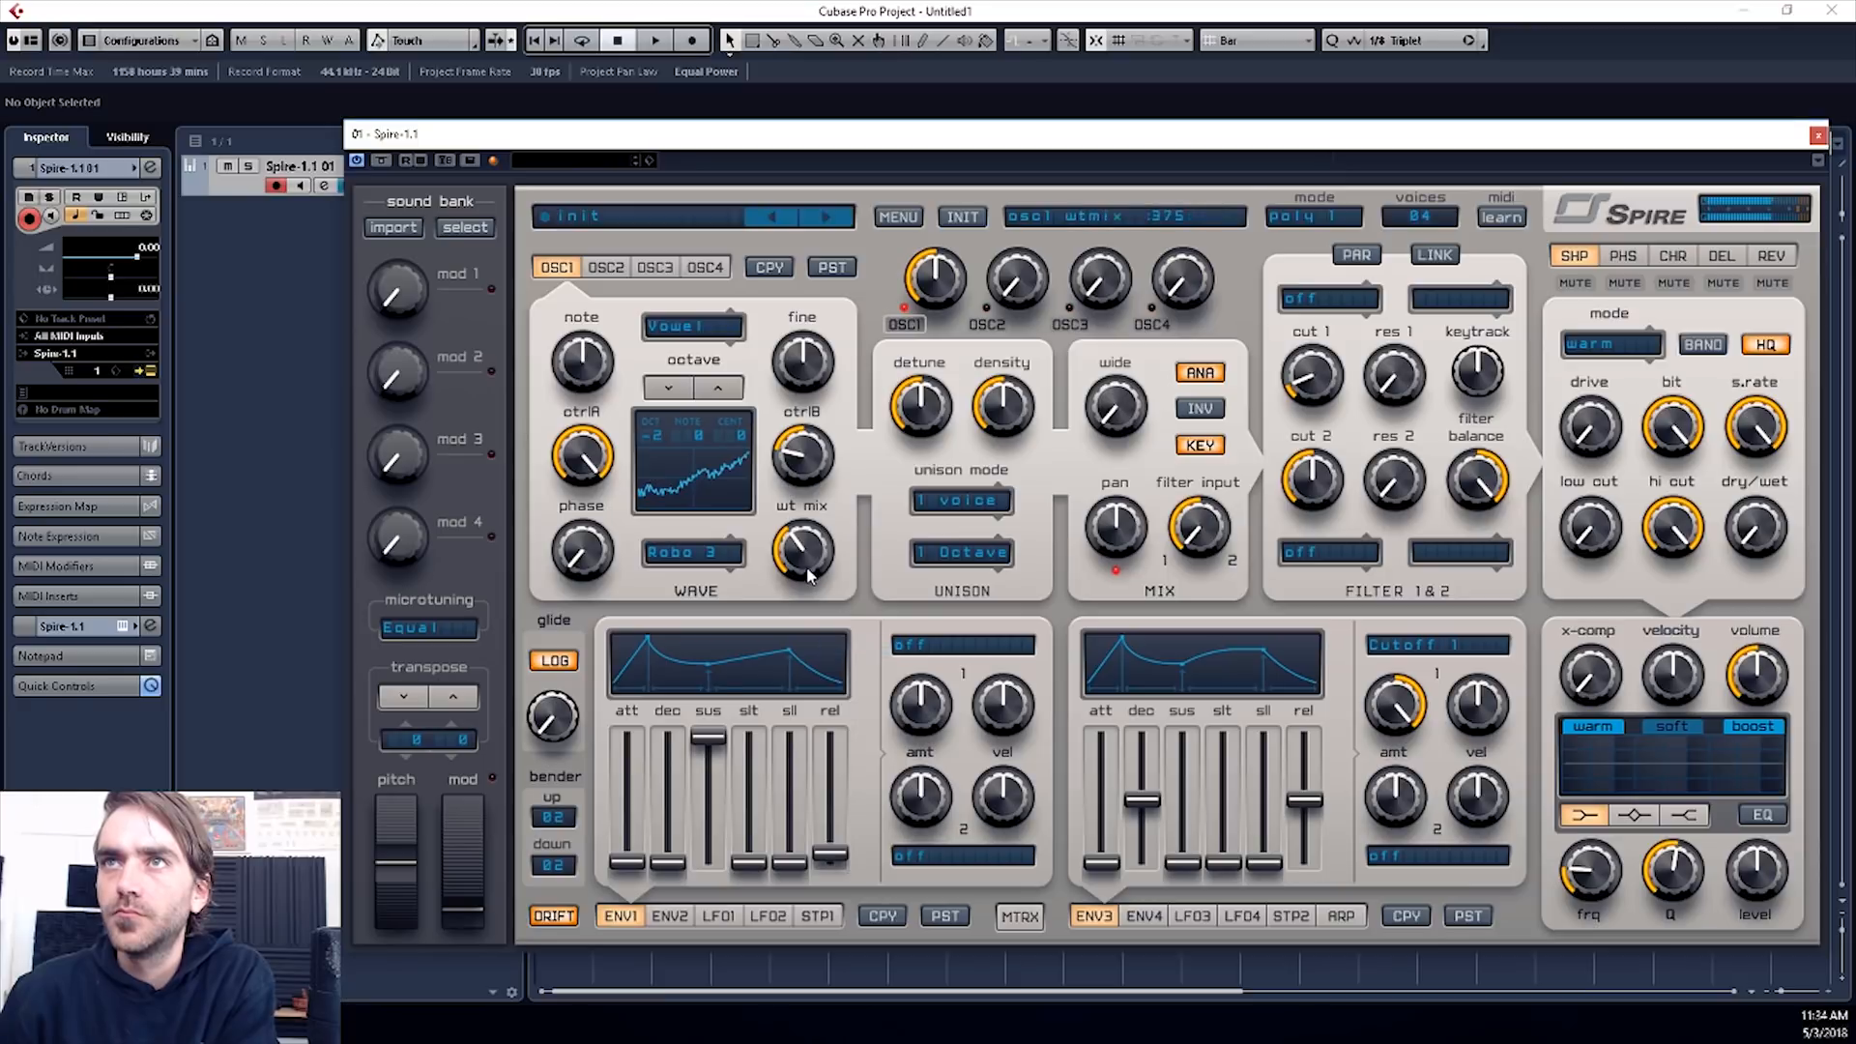
- Fine-tune the ctrlA, ctrlB and wt mix amounts of oscillator 1's Vowel sound
{"action": "left_click_drag", "start_coordinate": [805, 568], "coordinate": [799, 518]}
{"action": "left_click_drag", "start_coordinate": [582, 464], "coordinate": [578, 447]}
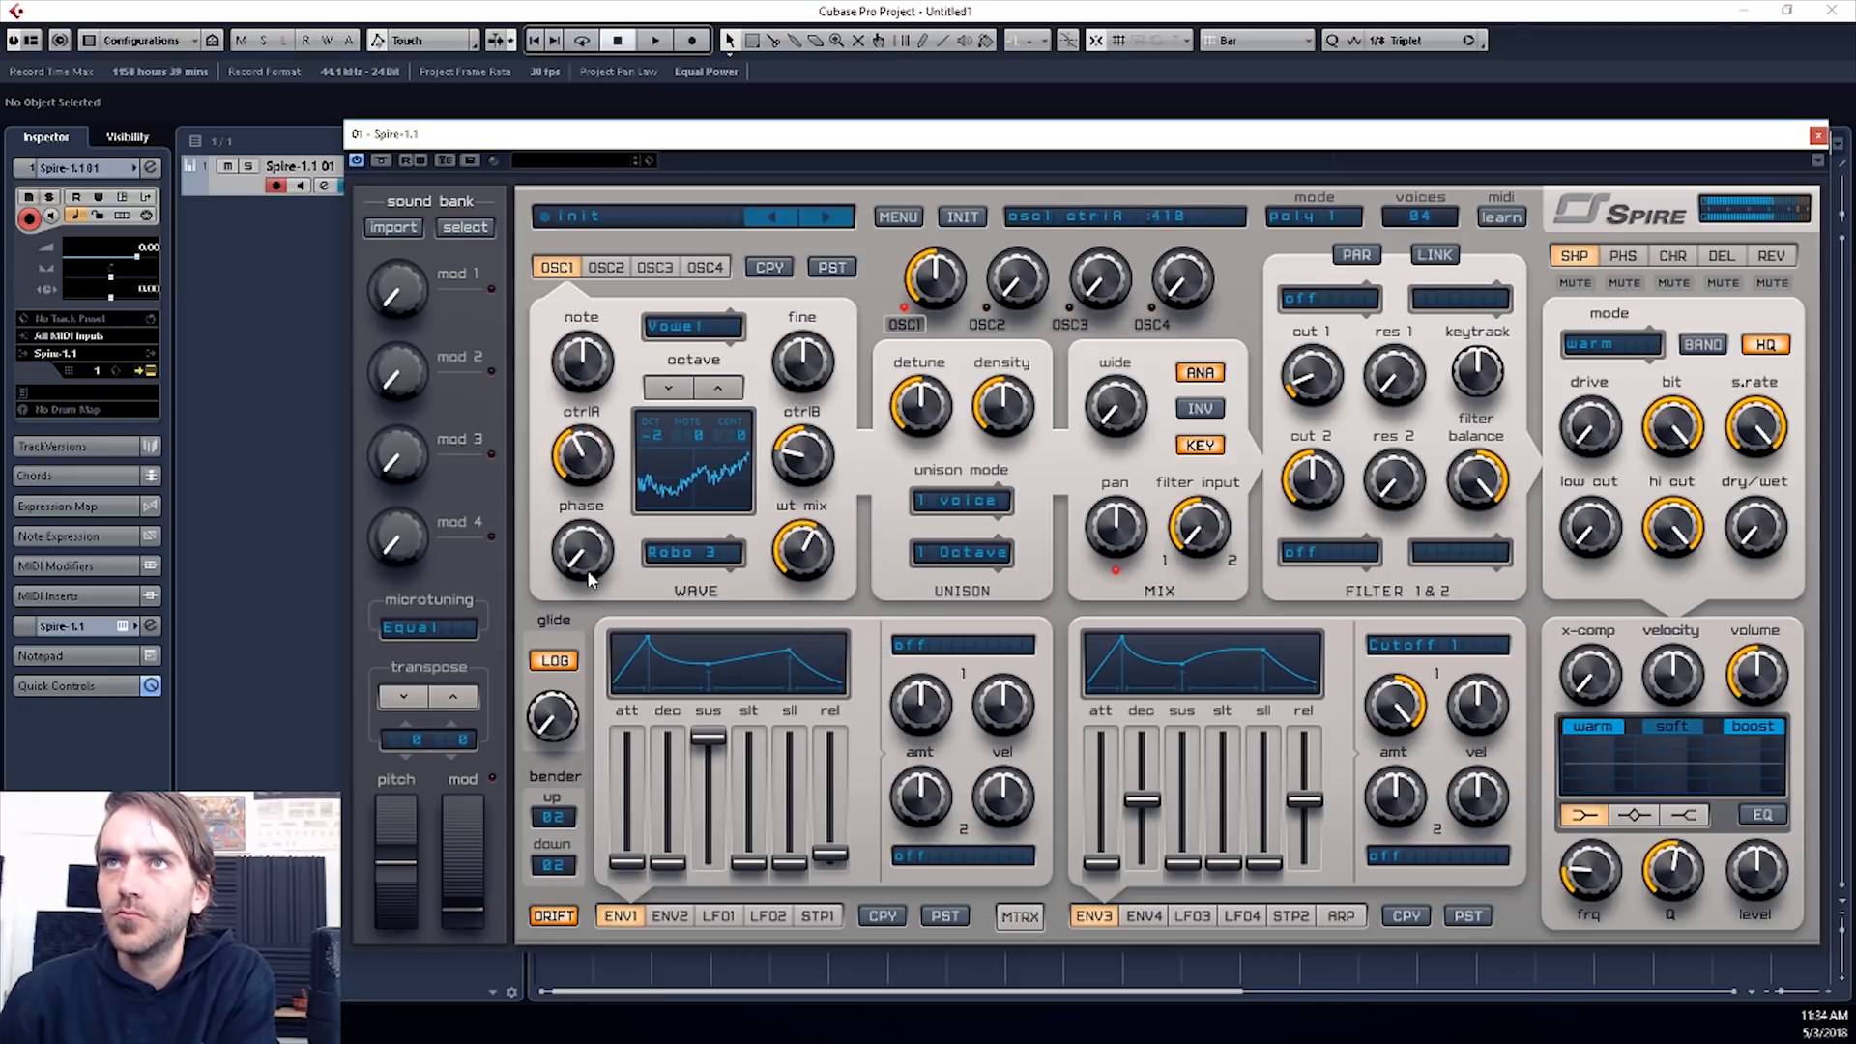
{"action": "left_click_drag", "start_coordinate": [815, 468], "coordinate": [819, 390]}
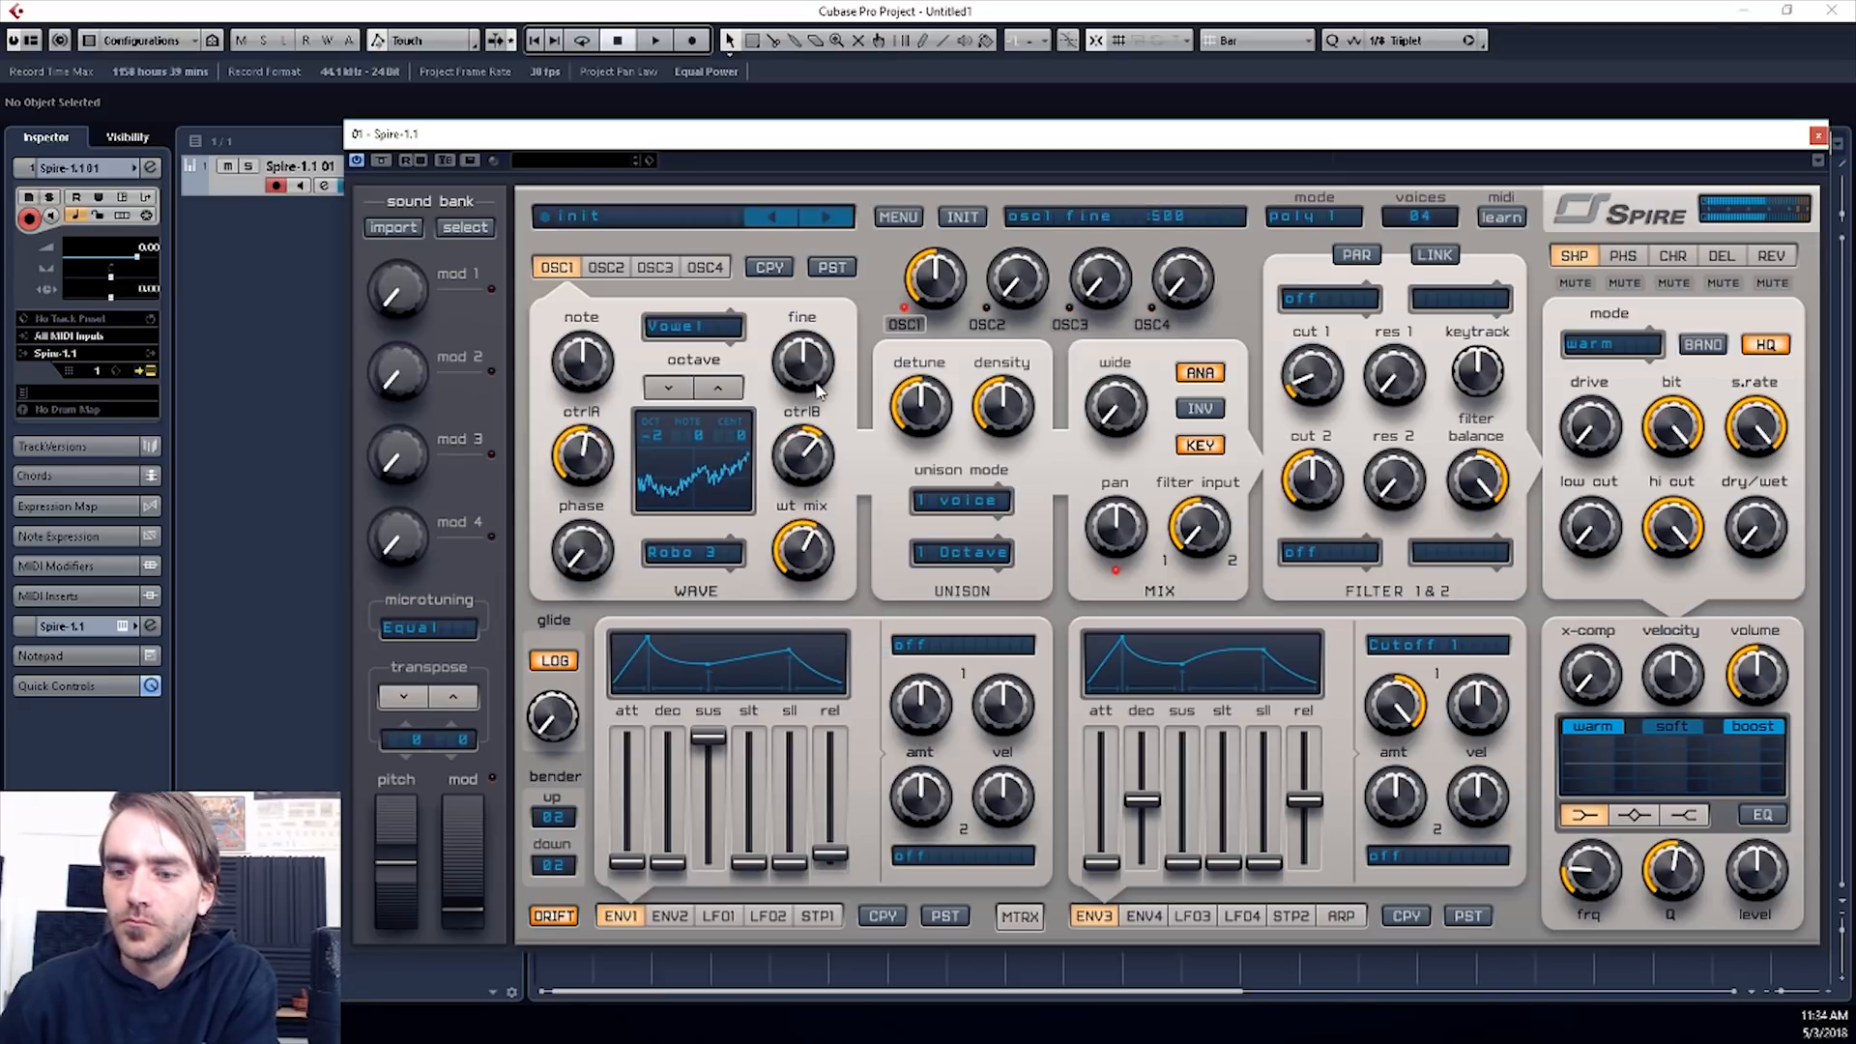
{"action": "left_click_drag", "start_coordinate": [815, 452], "coordinate": [816, 517]}
{"action": "mouse_move", "coordinate": [817, 553]}
{"action": "left_mouse_down"}
{"action": "mouse_move", "coordinate": [814, 594]}
{"action": "mouse_move", "coordinate": [816, 519]}
{"action": "left_mouse_up"}
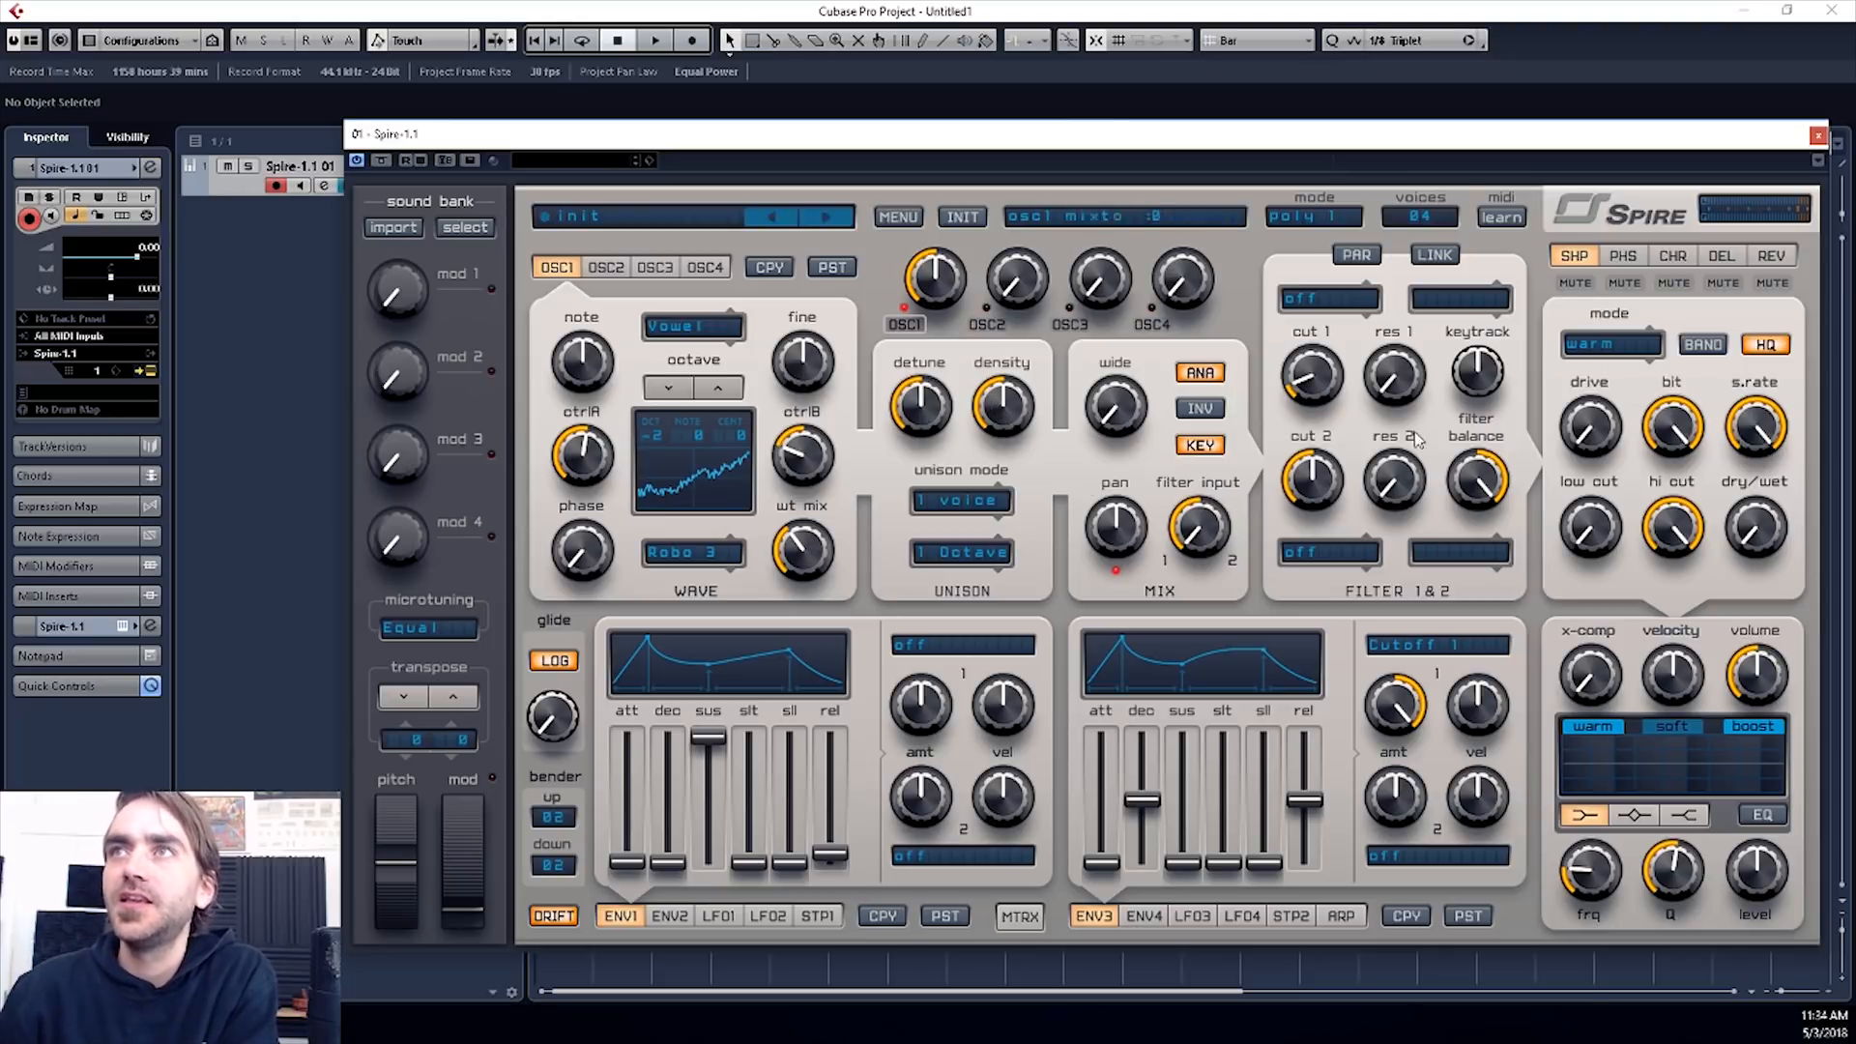
{"action": "left_click", "coordinate": [962, 504]}
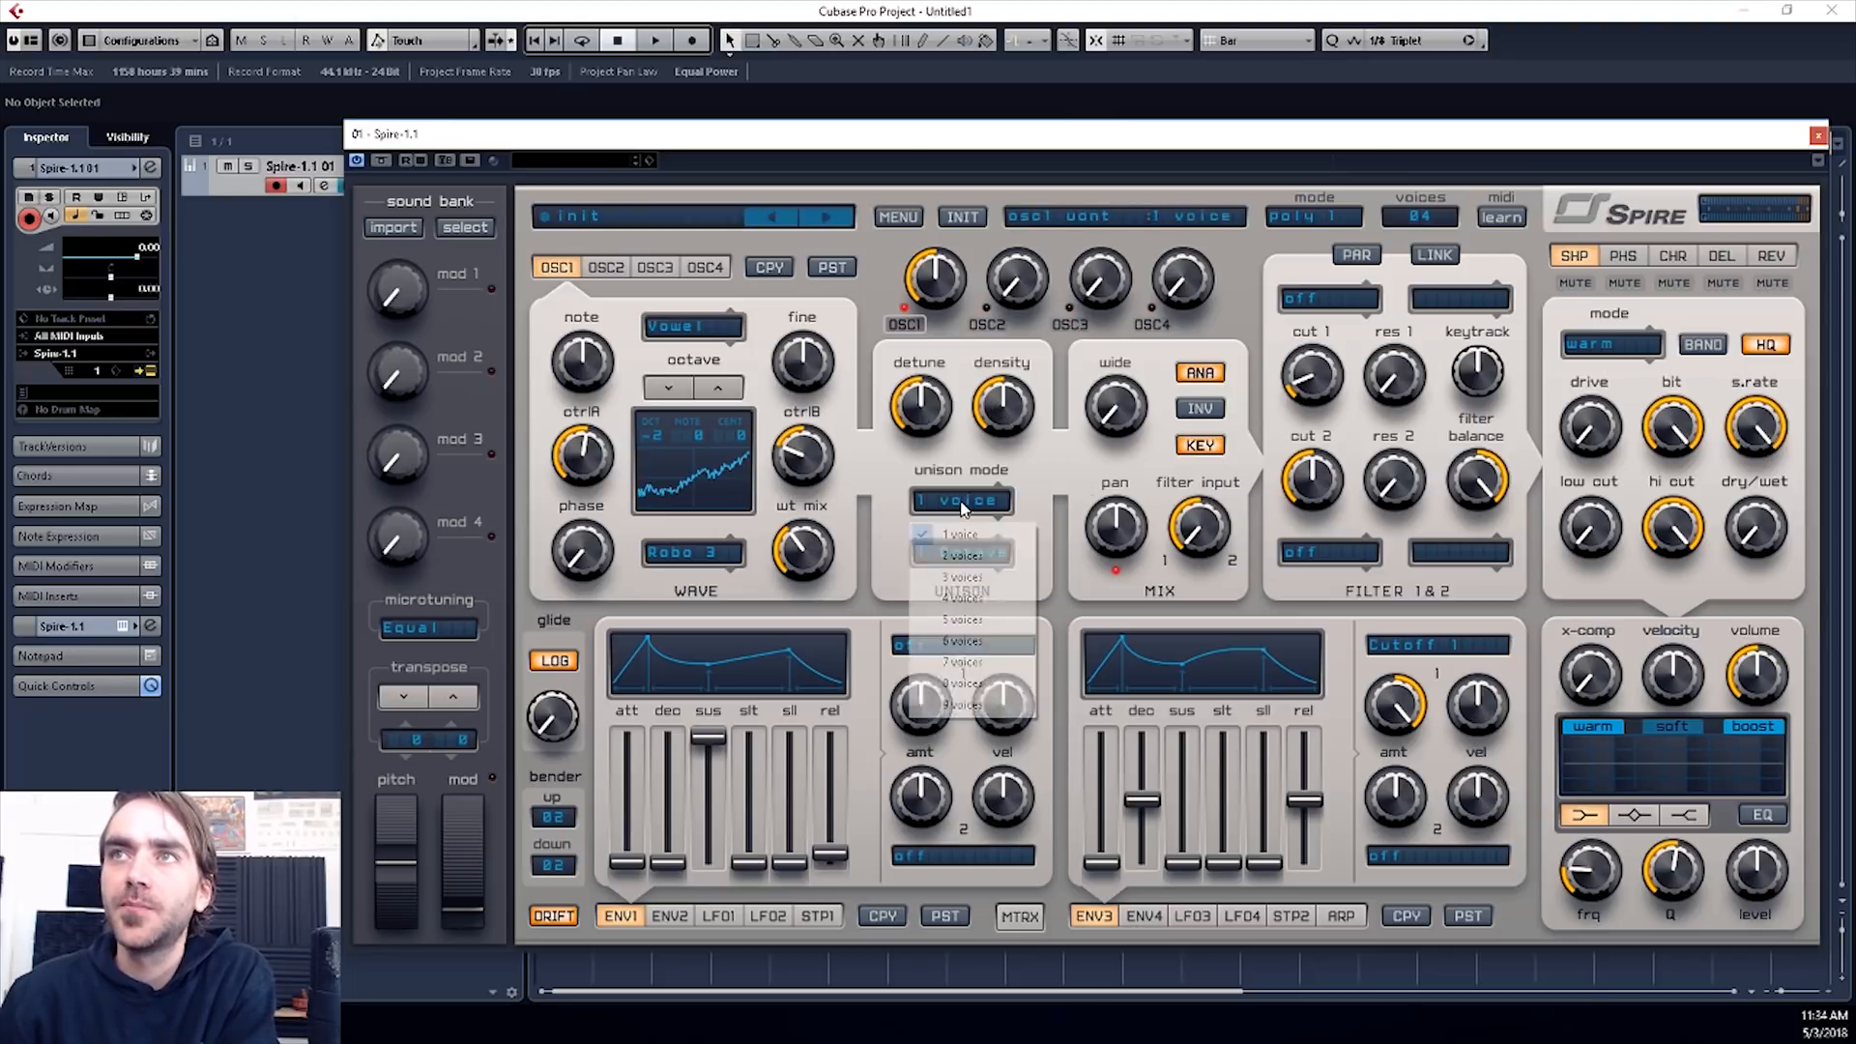
{"action": "left_click", "coordinate": [1054, 480]}
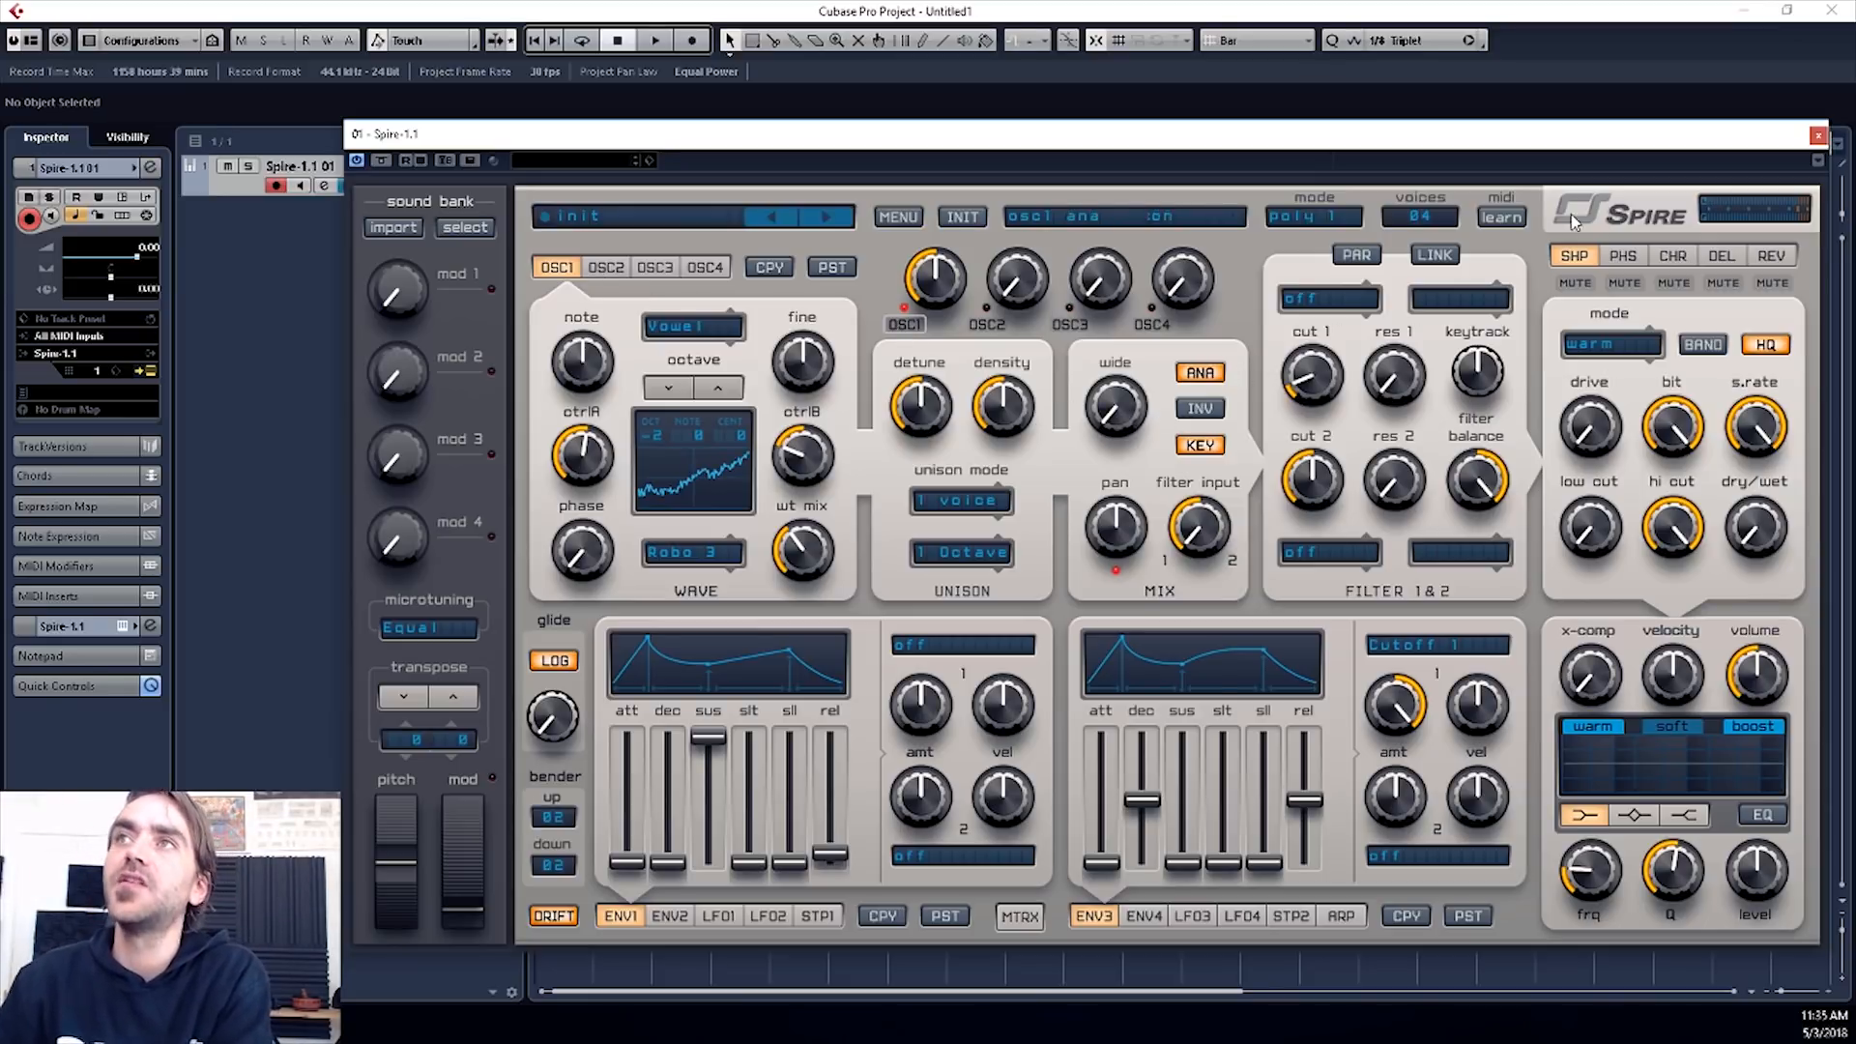
- Try the perfecto and acido types on filter 1 and settle on perfecto
{"action": "left_click", "coordinate": [1329, 299]}
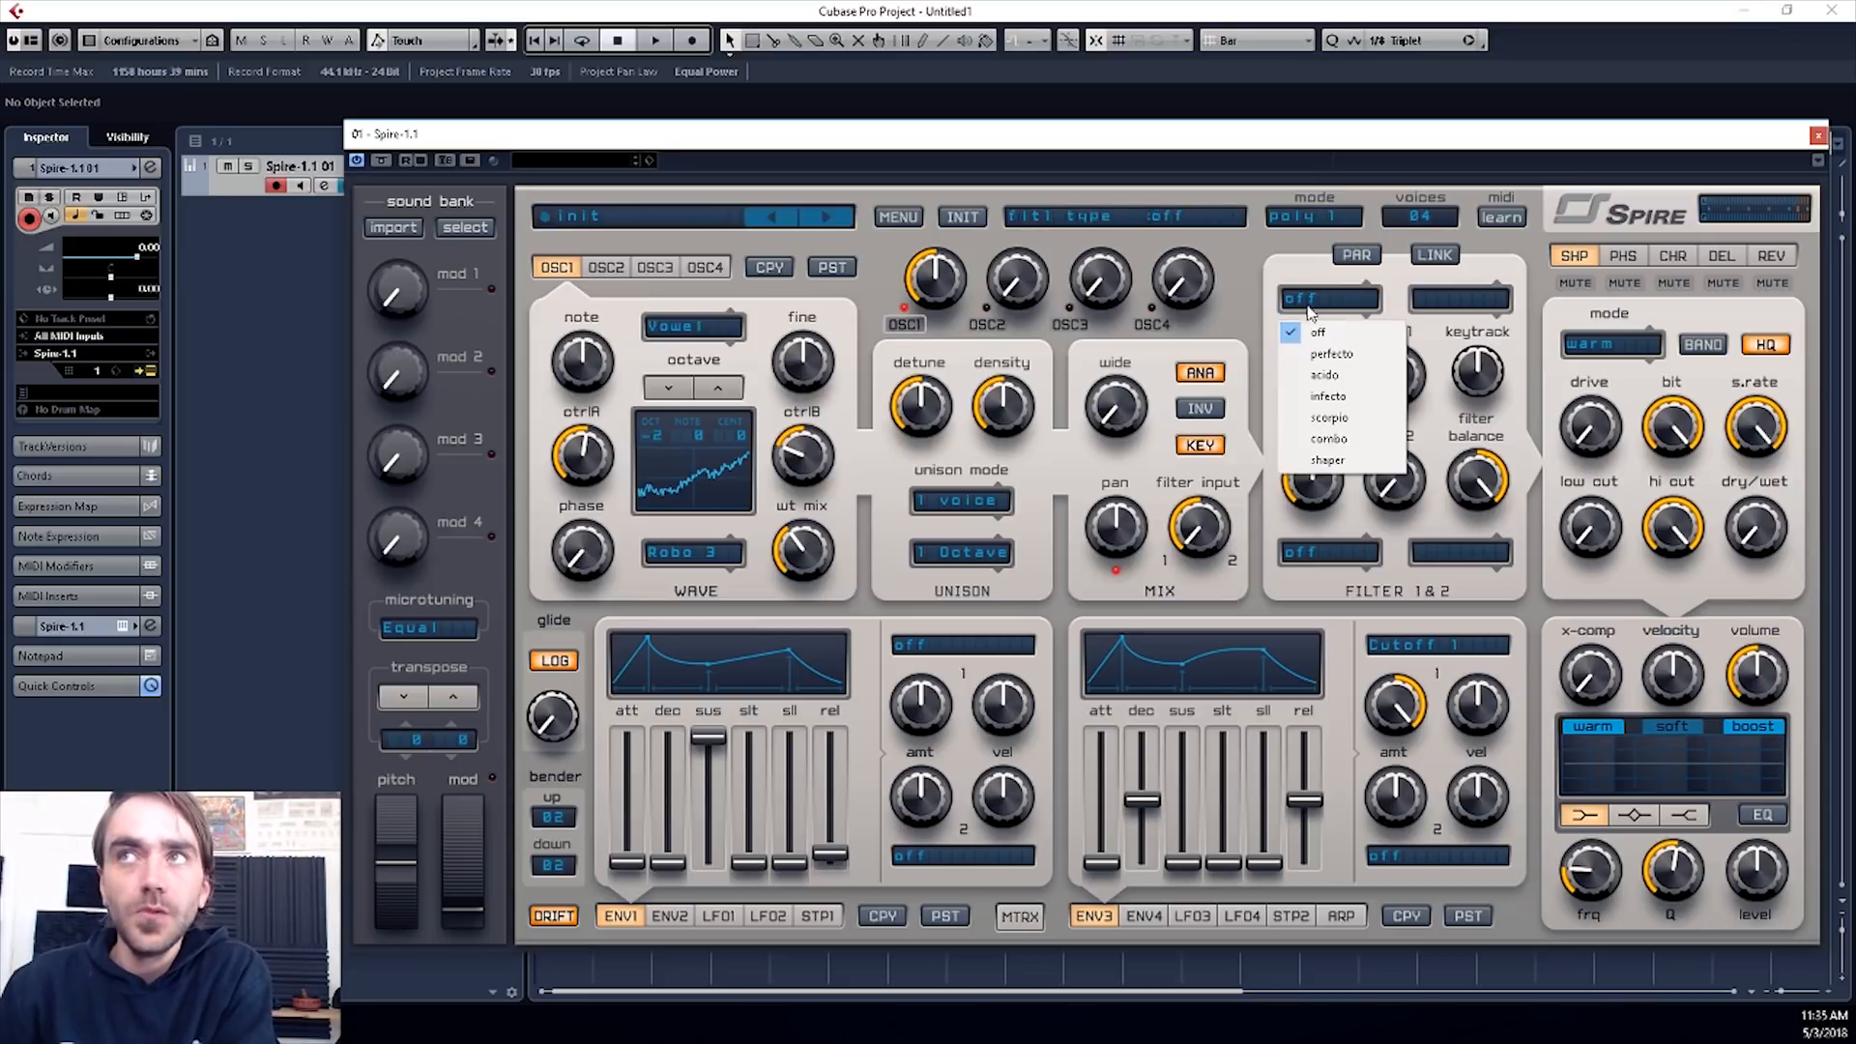
{"action": "left_click", "coordinate": [1331, 354]}
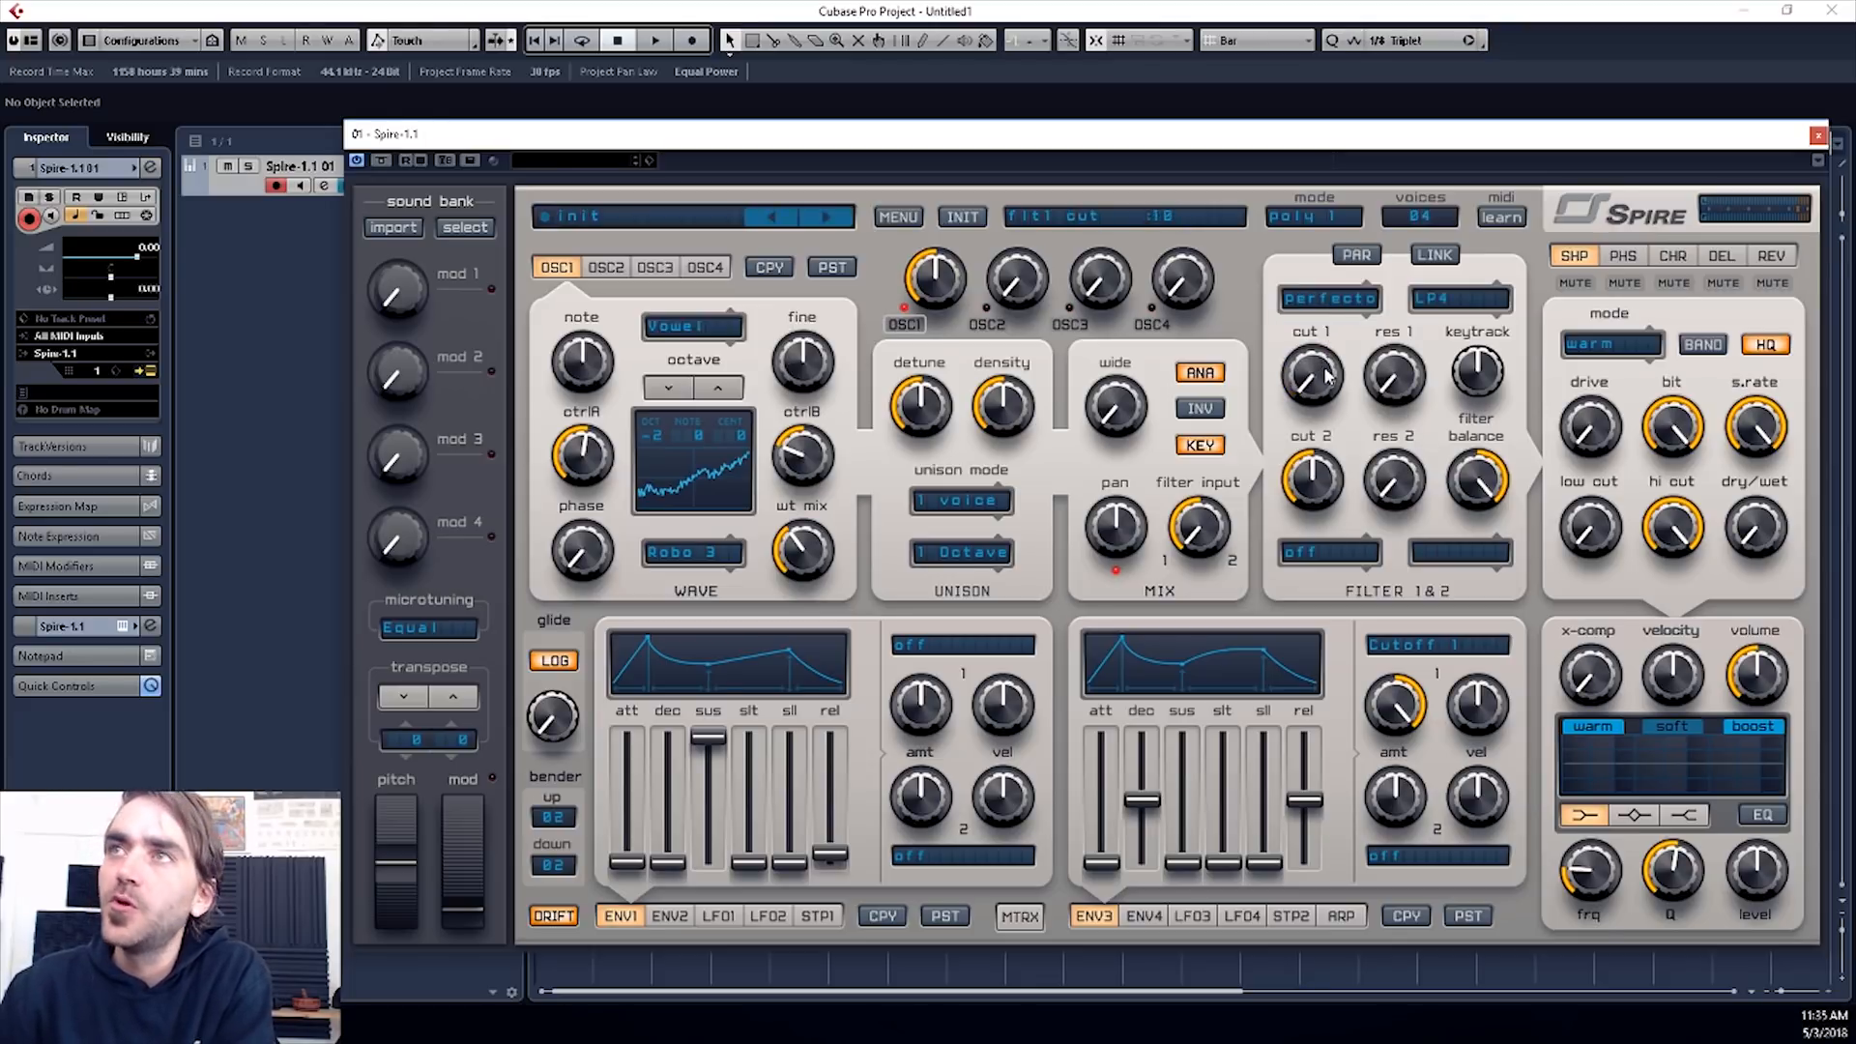
{"action": "left_click", "coordinate": [1329, 305]}
{"action": "left_click", "coordinate": [1349, 377]}
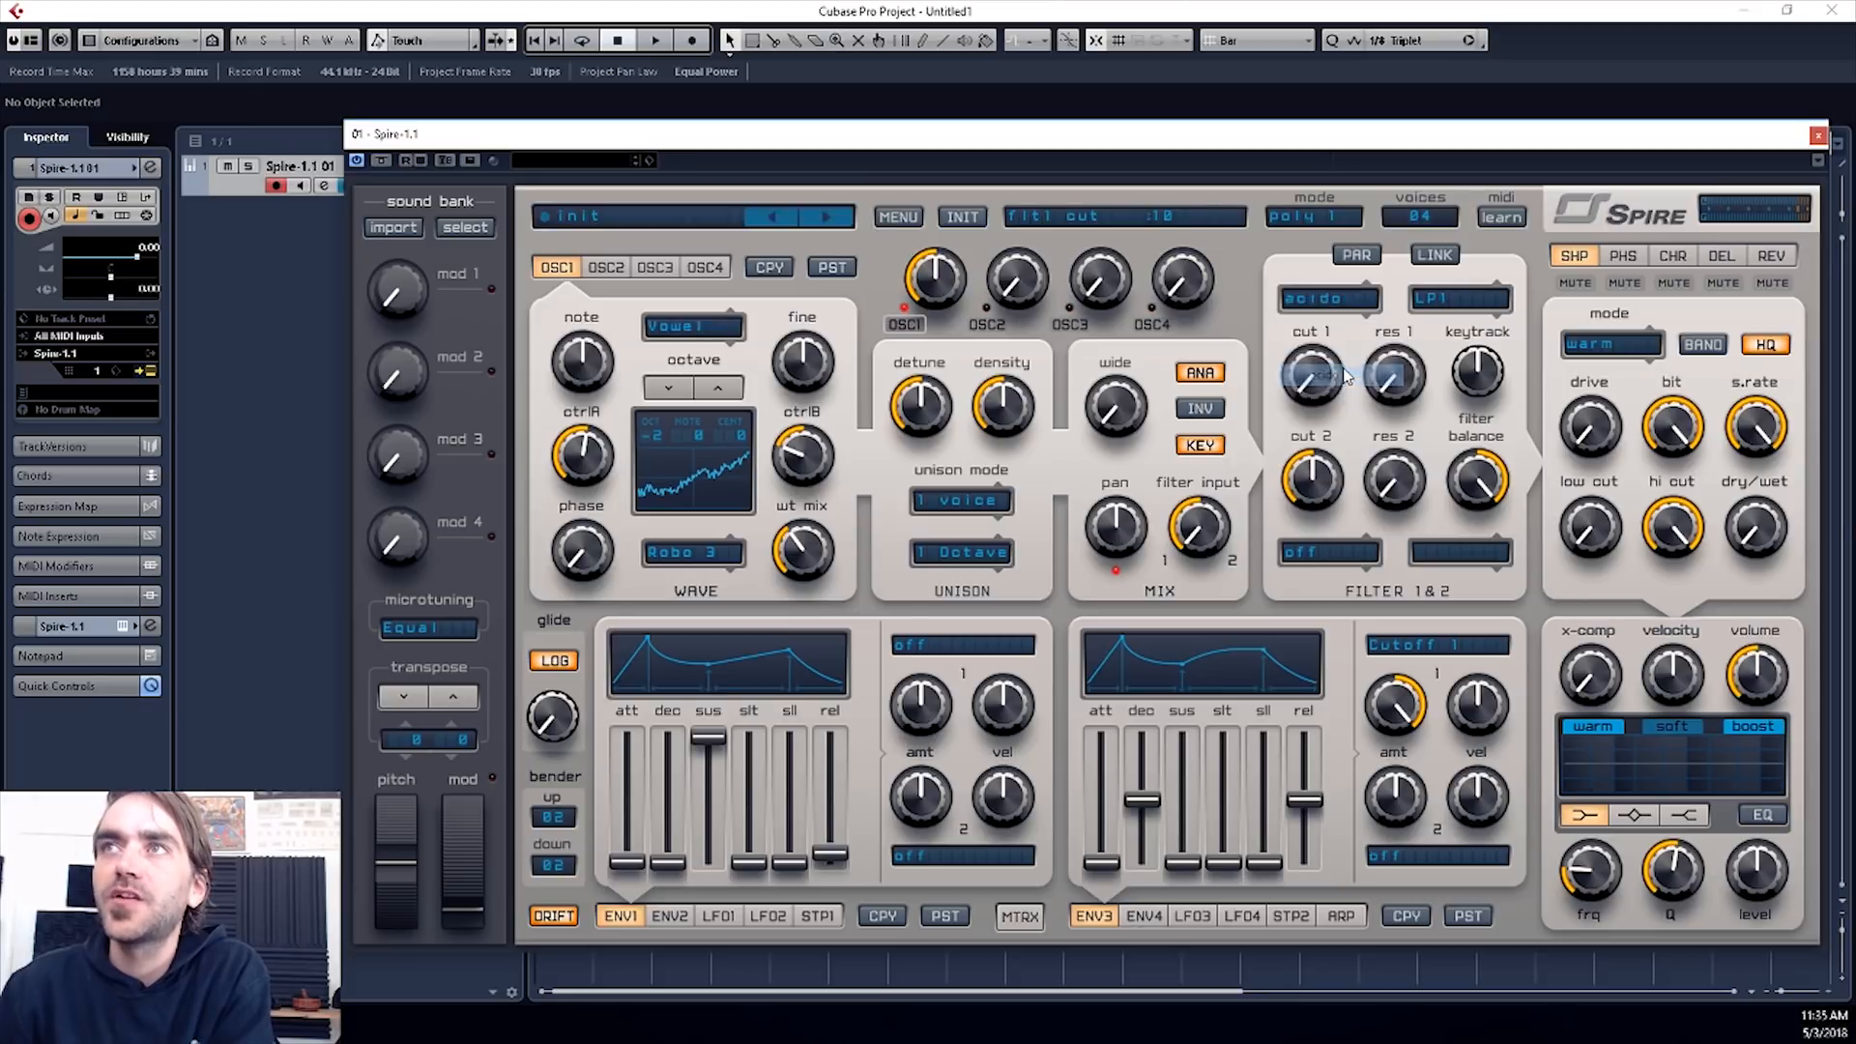
{"action": "left_click", "coordinate": [1325, 302]}
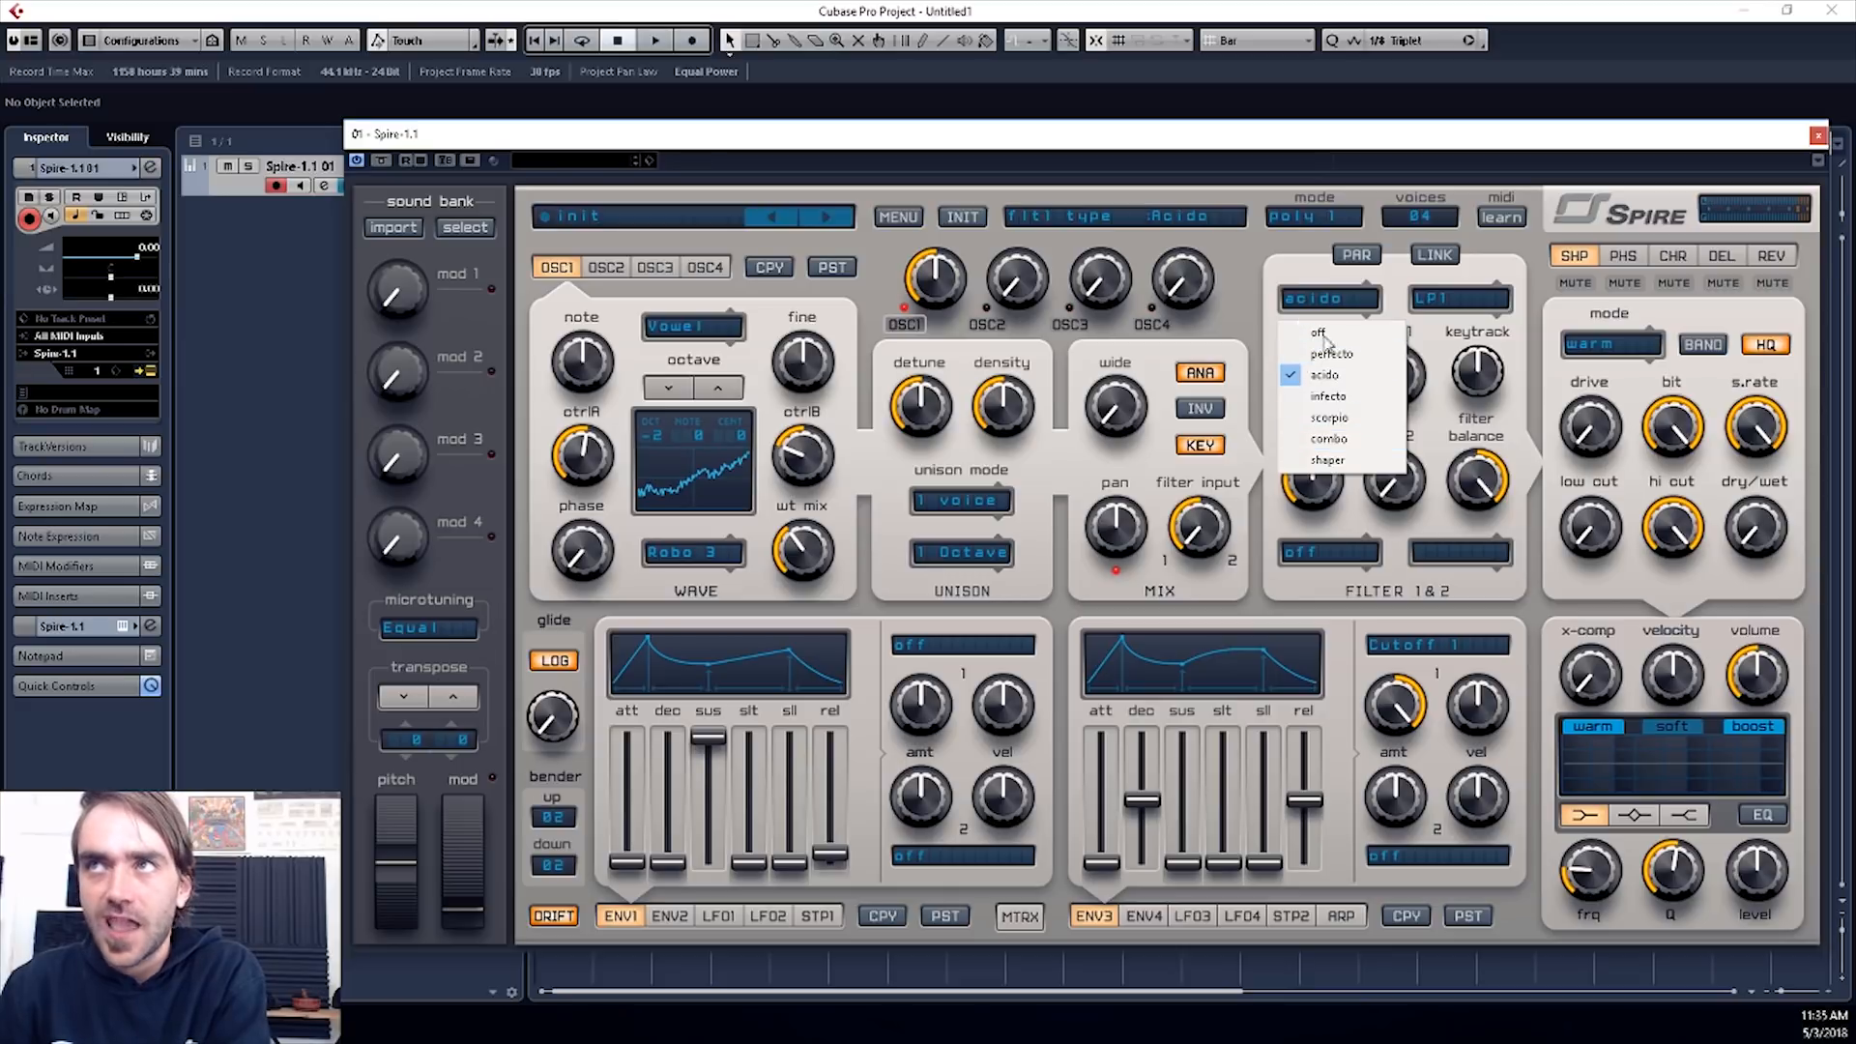
{"action": "left_click", "coordinate": [1353, 354]}
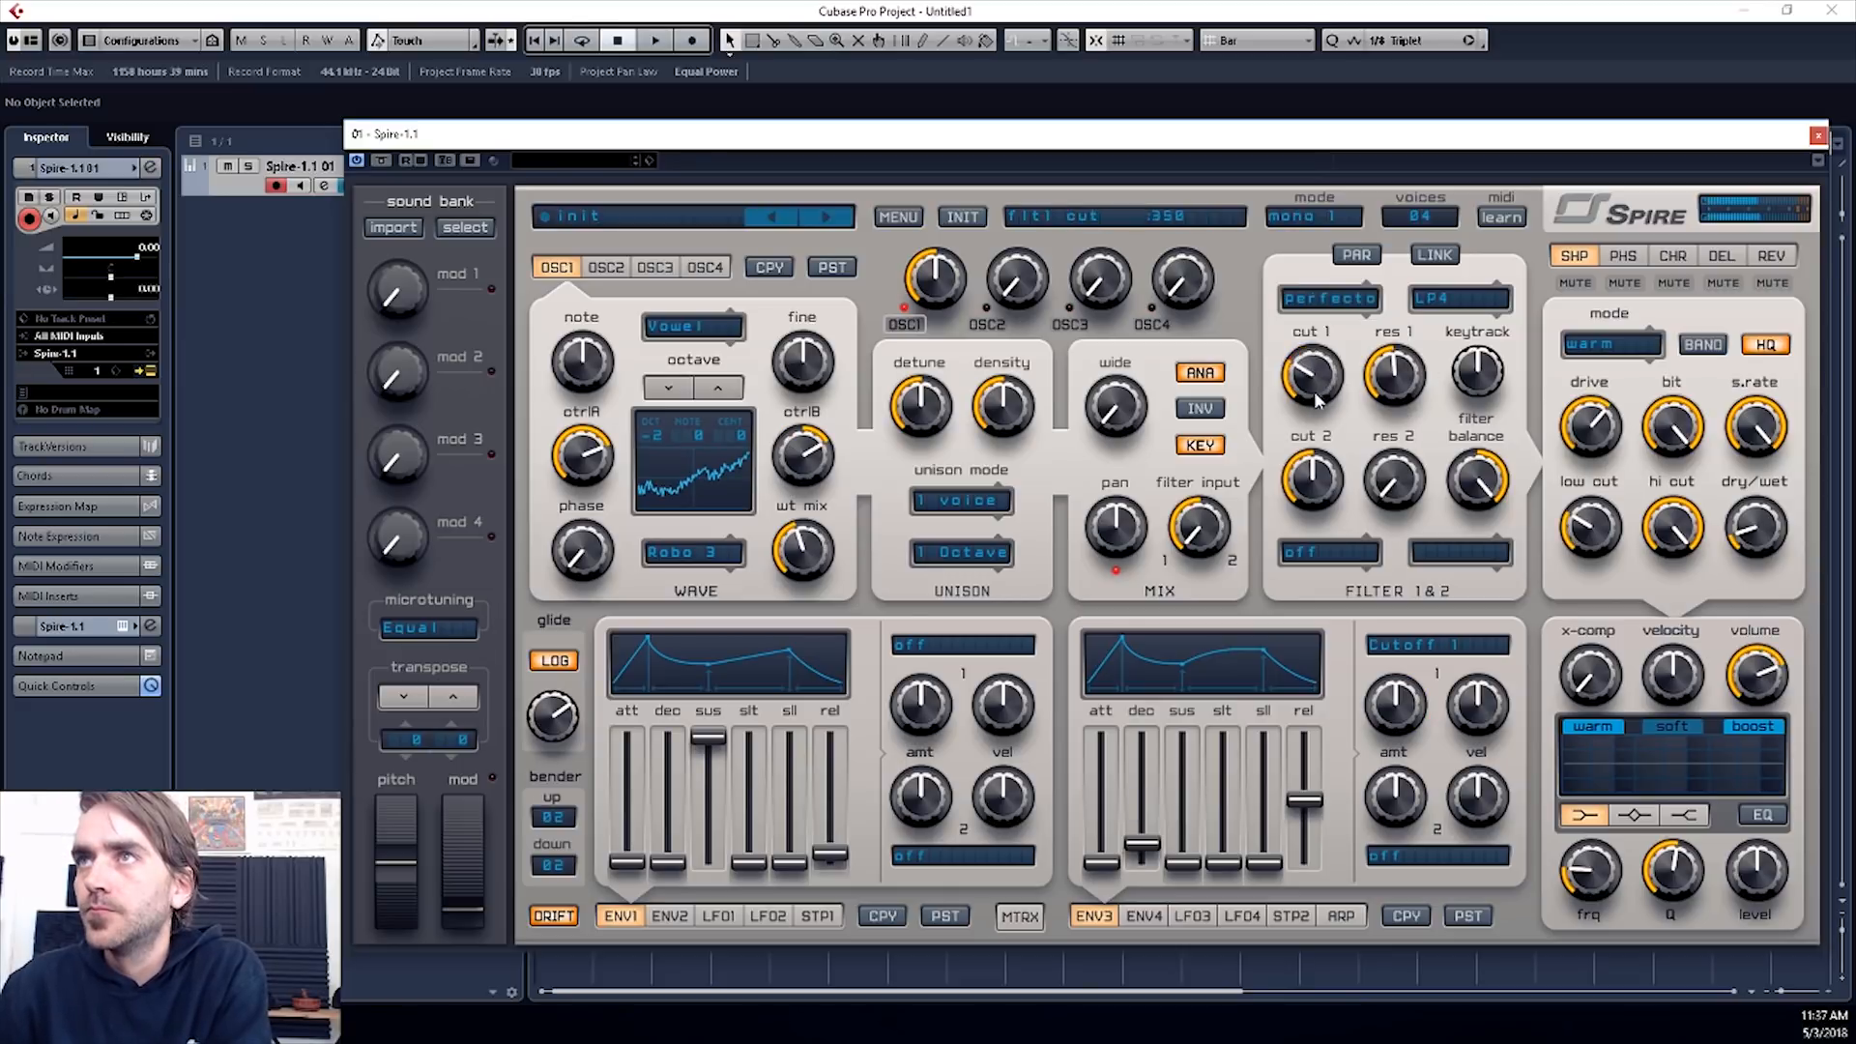
- Raise filter 1's cutoff and lower the shaper effect's hi cut
{"action": "left_click_drag", "start_coordinate": [1320, 338], "coordinate": [1373, 407]}
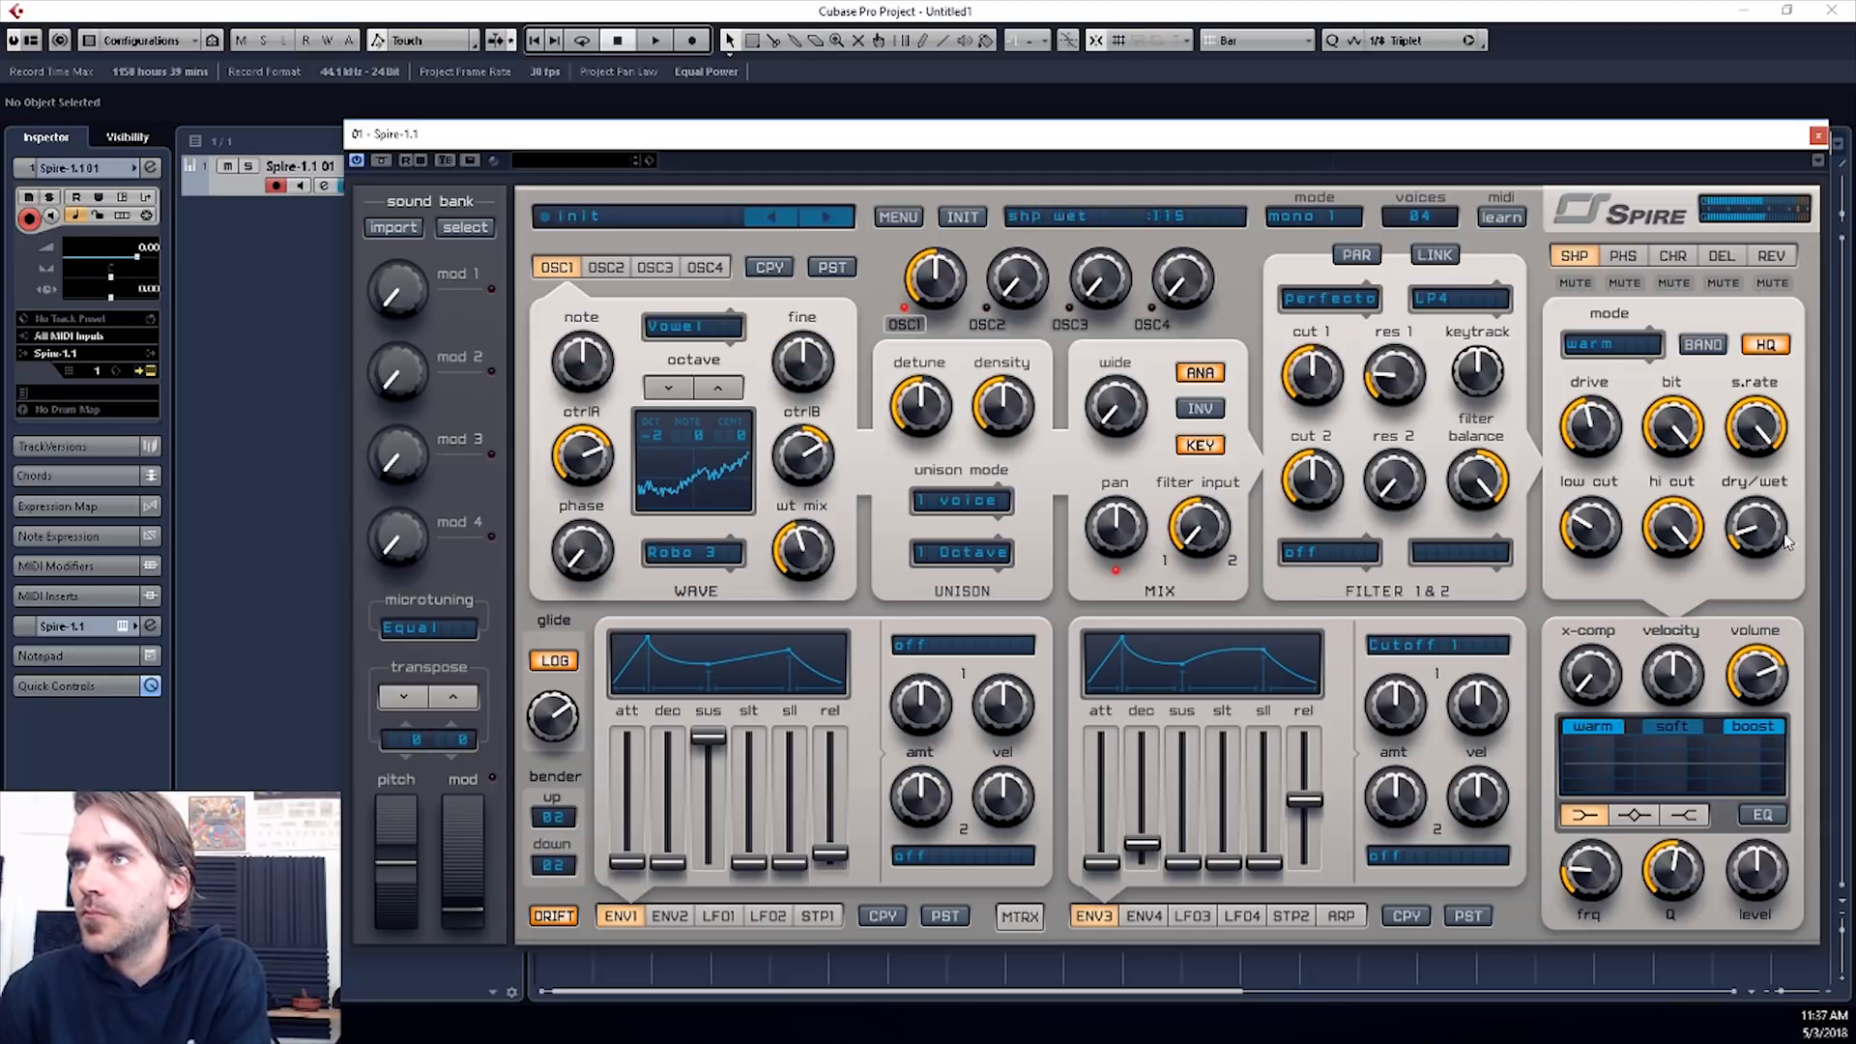
{"action": "left_click_drag", "start_coordinate": [1691, 525], "coordinate": [1680, 592]}
{"action": "left_click_drag", "start_coordinate": [1328, 369], "coordinate": [1330, 290]}
{"action": "left_click_drag", "start_coordinate": [1670, 531], "coordinate": [1671, 554]}
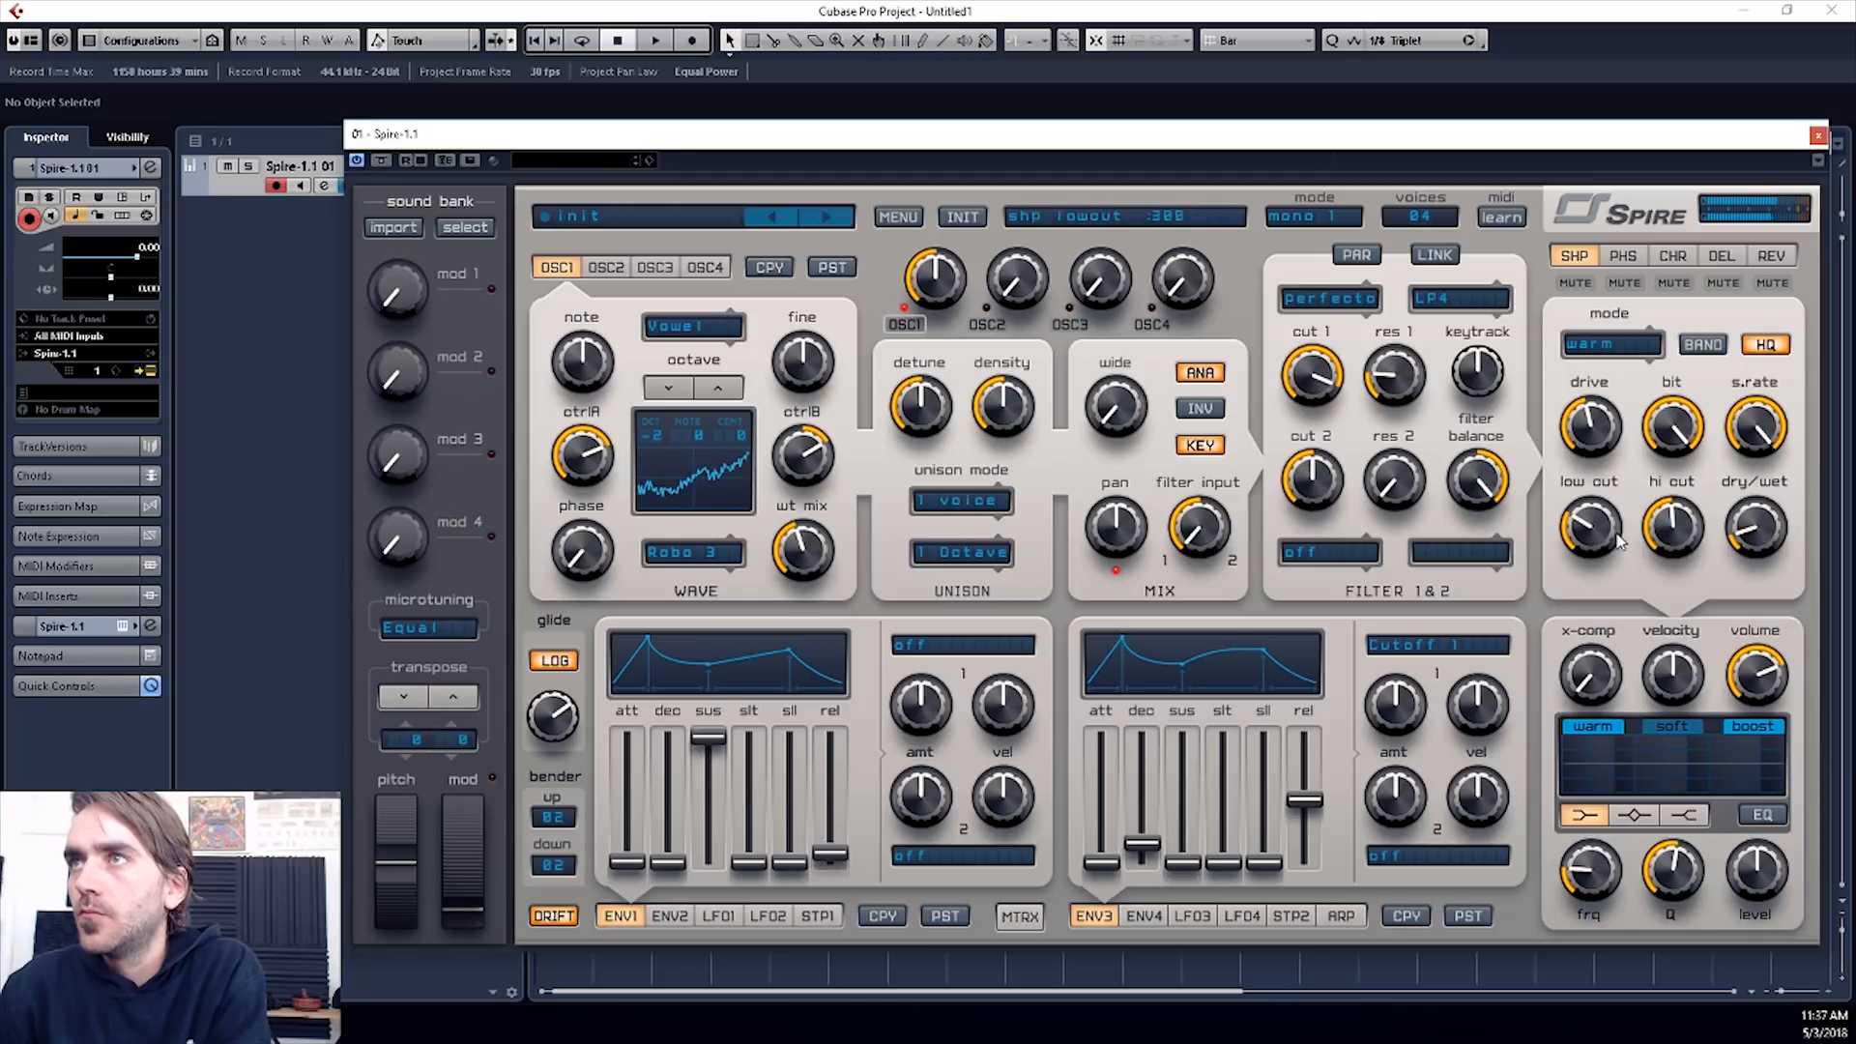
- Lower filter 1's cutoff and bring up the choices for its filter mode
{"action": "left_click_drag", "start_coordinate": [1339, 371], "coordinate": [1343, 440]}
{"action": "left_click", "coordinate": [1461, 305]}
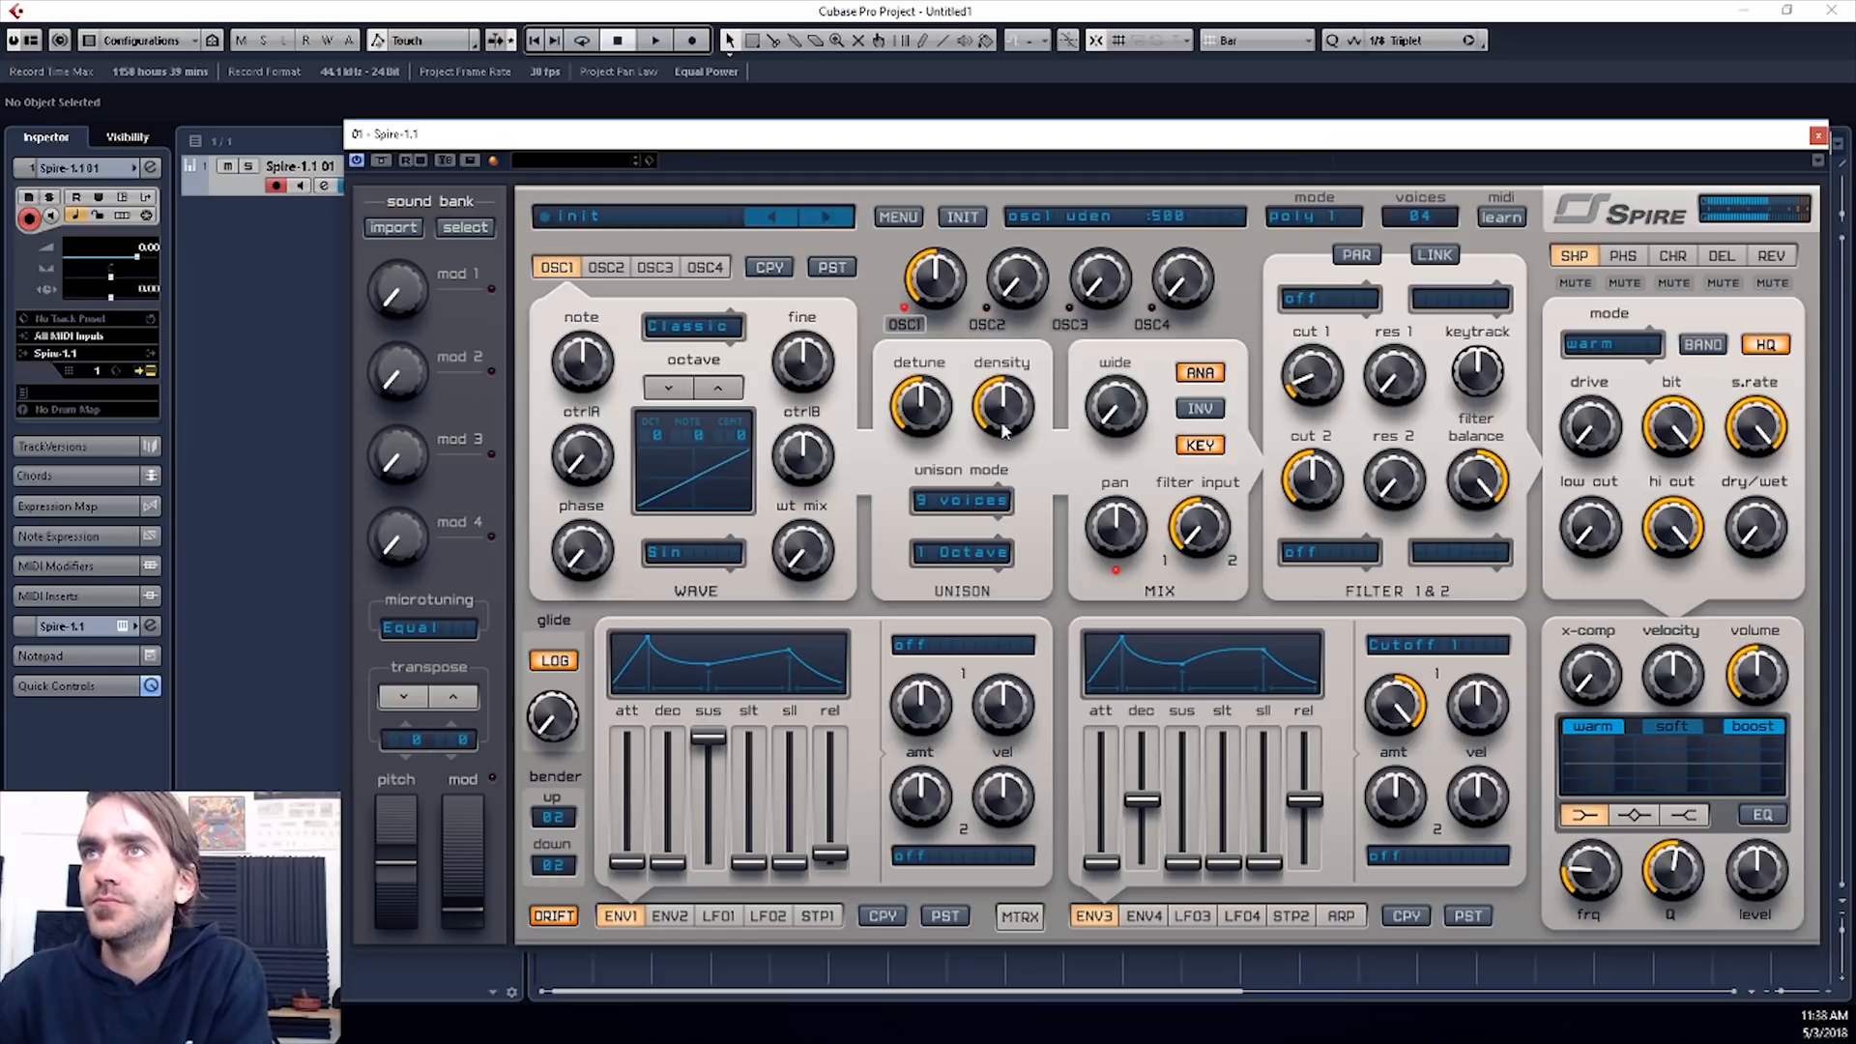
- Give oscillator 1 a 9-voice unison with raised density, detune 430 and the Minor3rd interval
{"action": "left_click_drag", "start_coordinate": [1004, 415], "coordinate": [1119, 323]}
{"action": "mouse_move", "coordinate": [925, 414]}
{"action": "left_mouse_down"}
{"action": "mouse_move", "coordinate": [930, 364]}
{"action": "mouse_move", "coordinate": [932, 437]}
{"action": "left_mouse_up"}
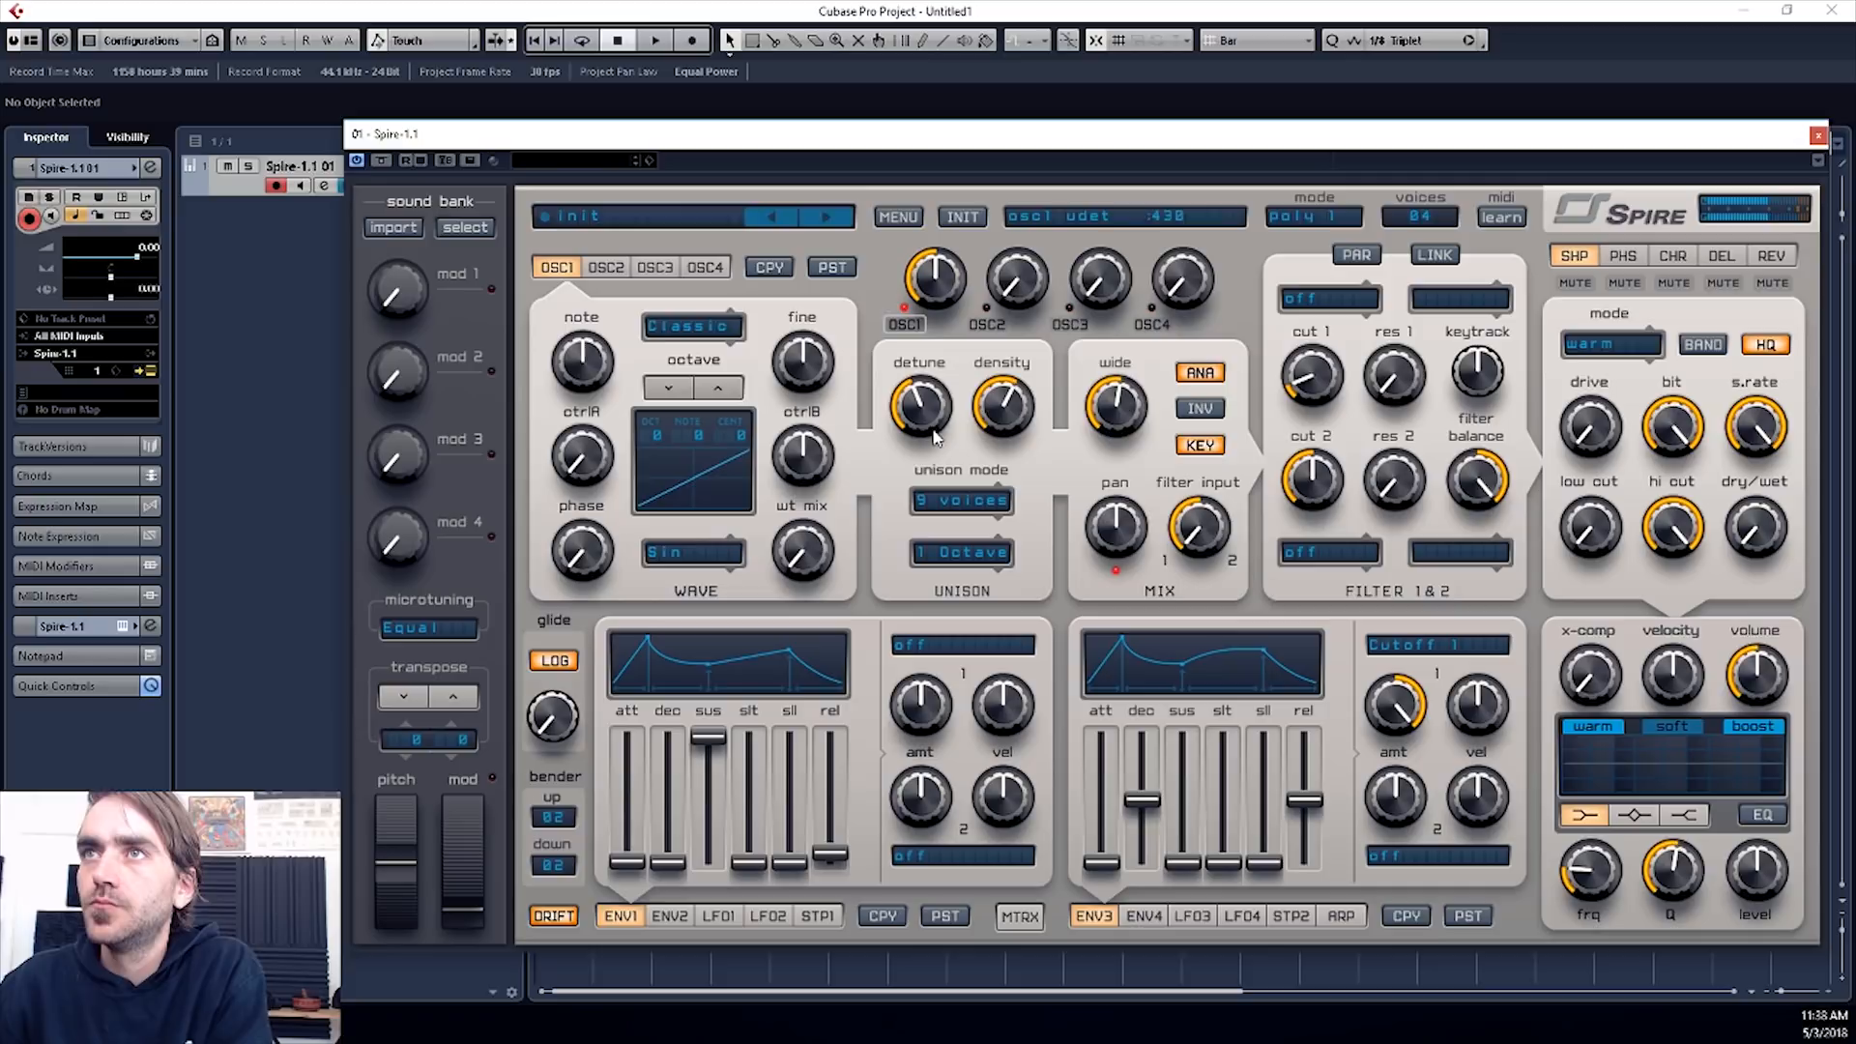
{"action": "left_click", "coordinate": [967, 552]}
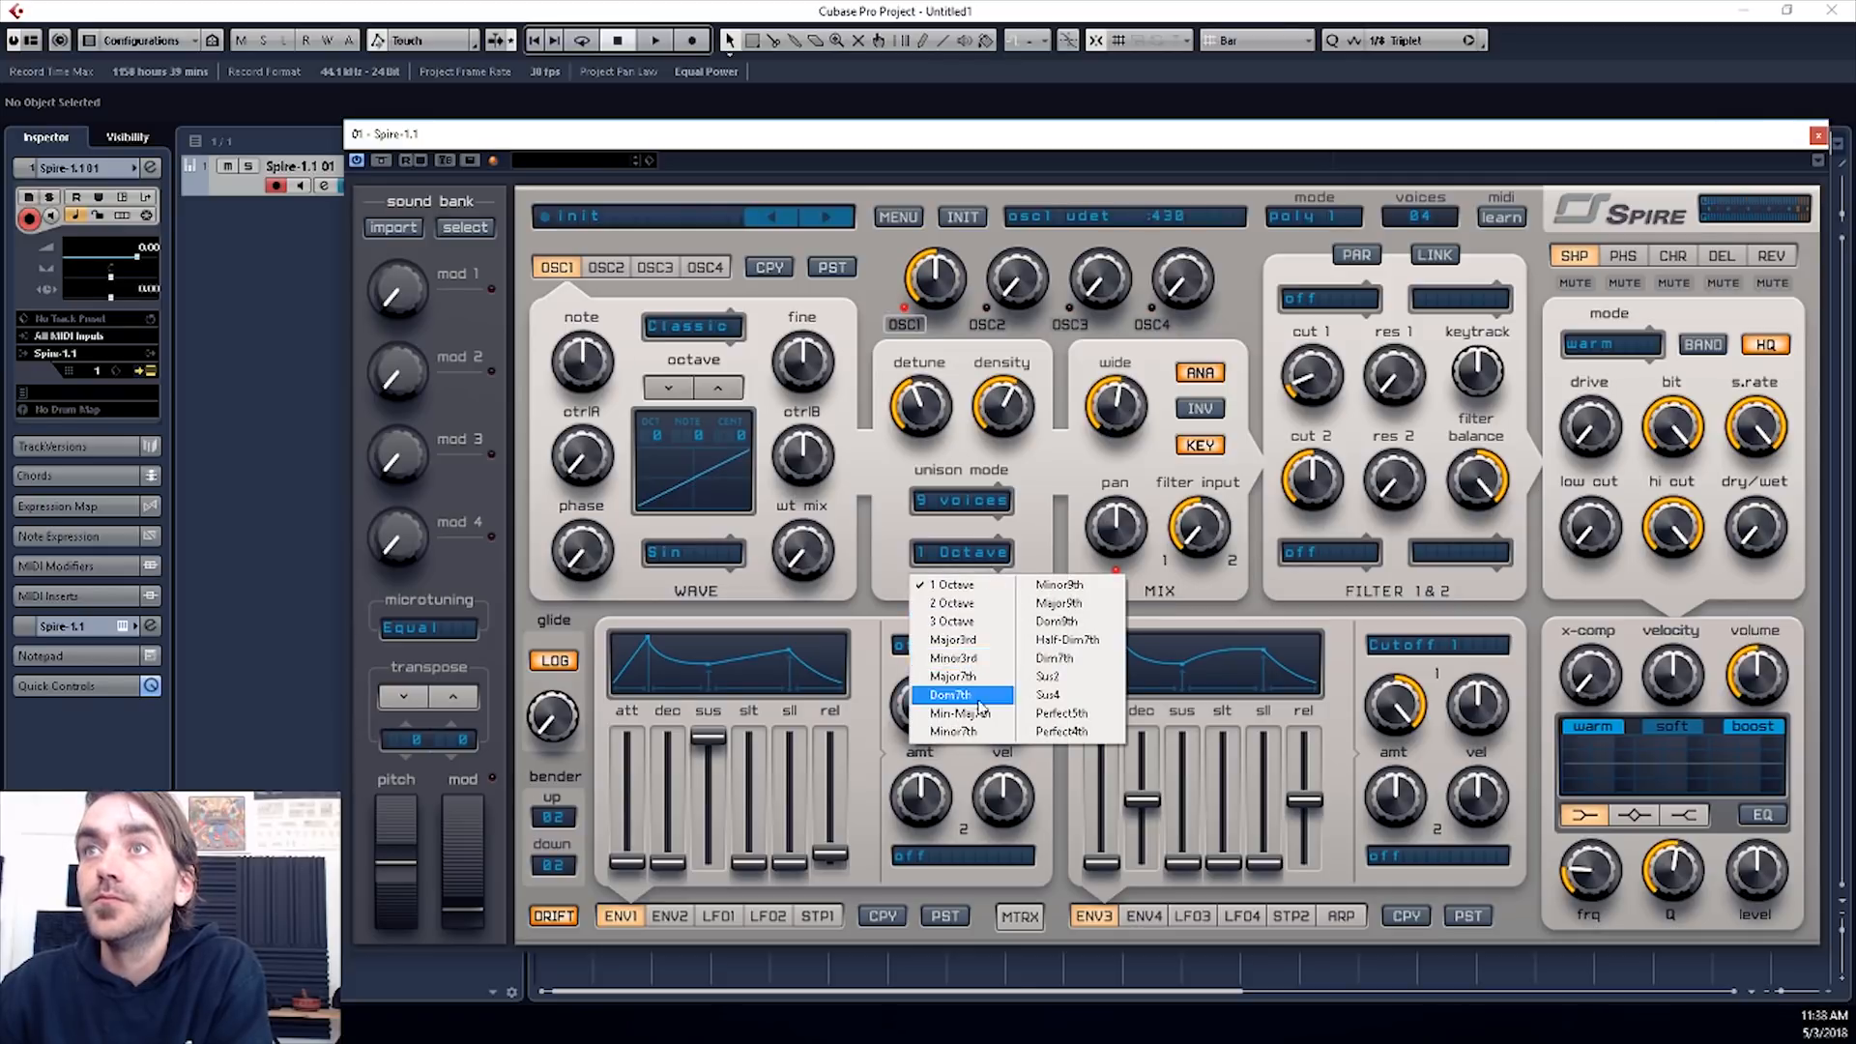
{"action": "left_click", "coordinate": [974, 657]}
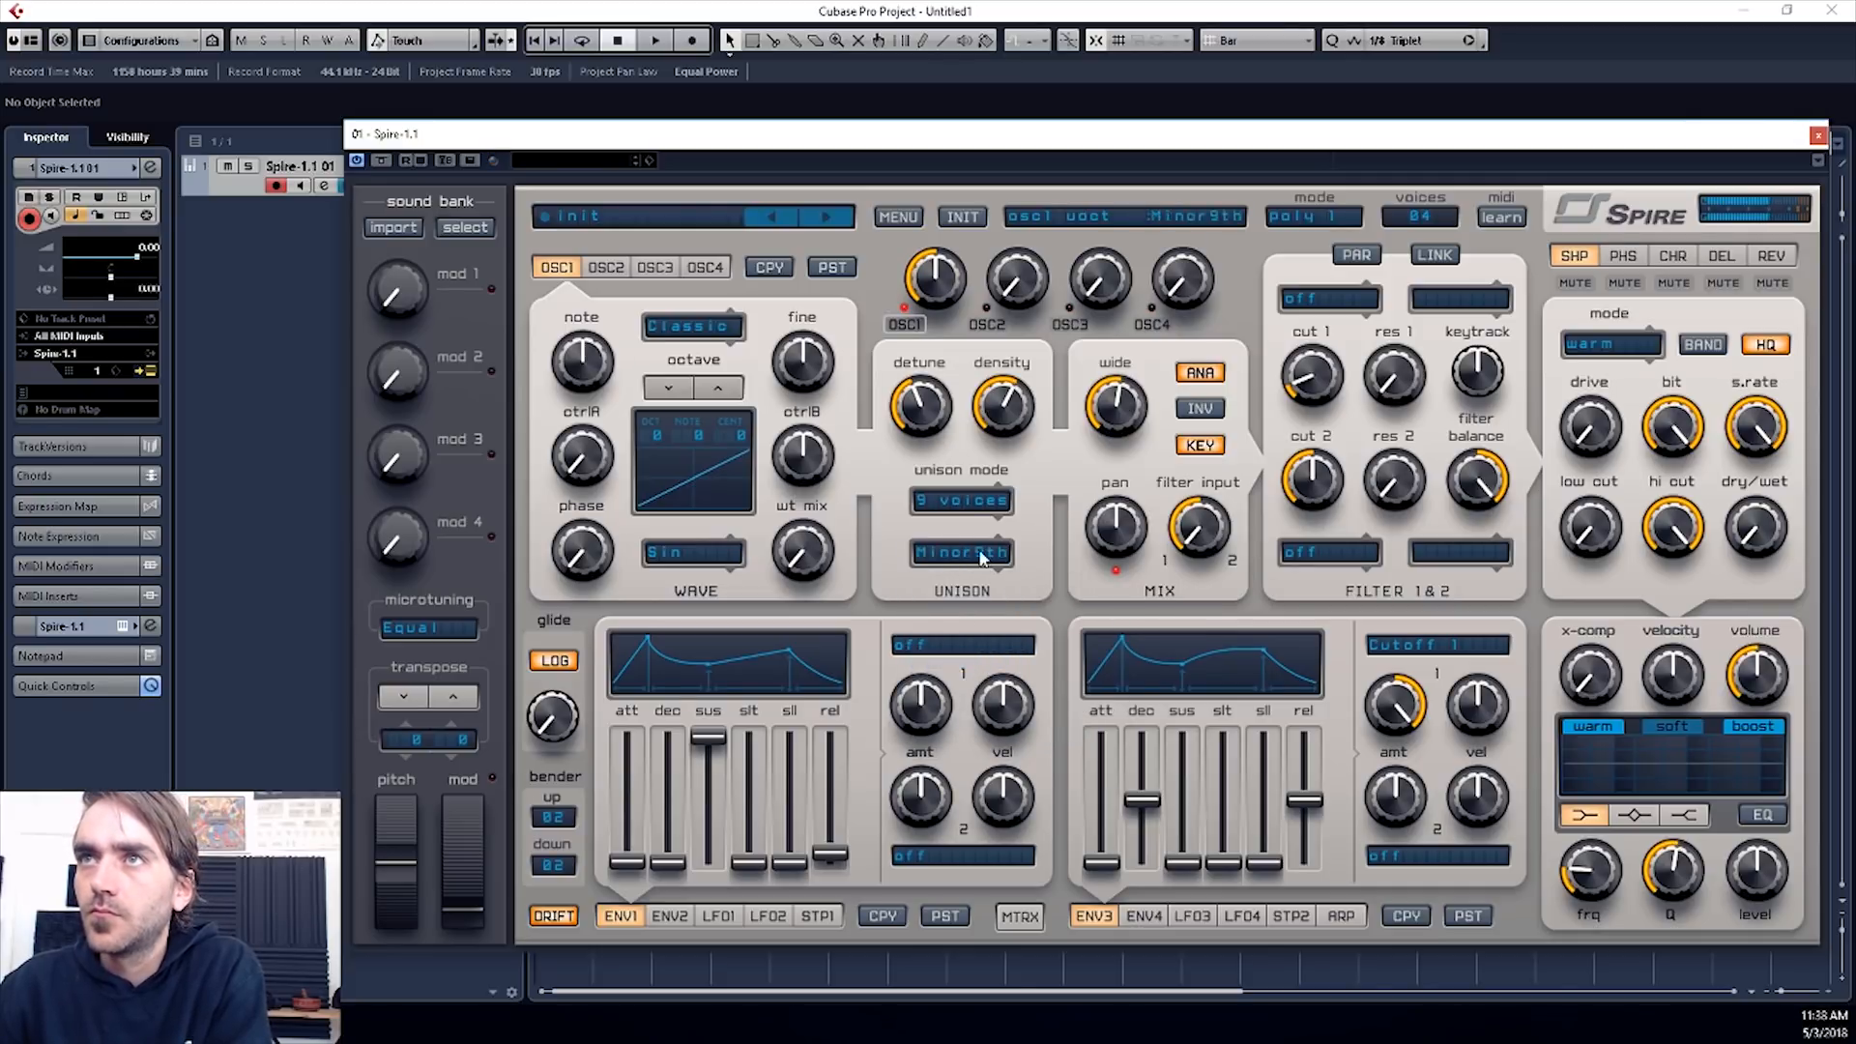
- Try the Minor9th unison interval on oscillator 1, return to Minor3rd and set the detune to 440
{"action": "left_click", "coordinate": [976, 555]}
{"action": "left_click", "coordinate": [1032, 469]}
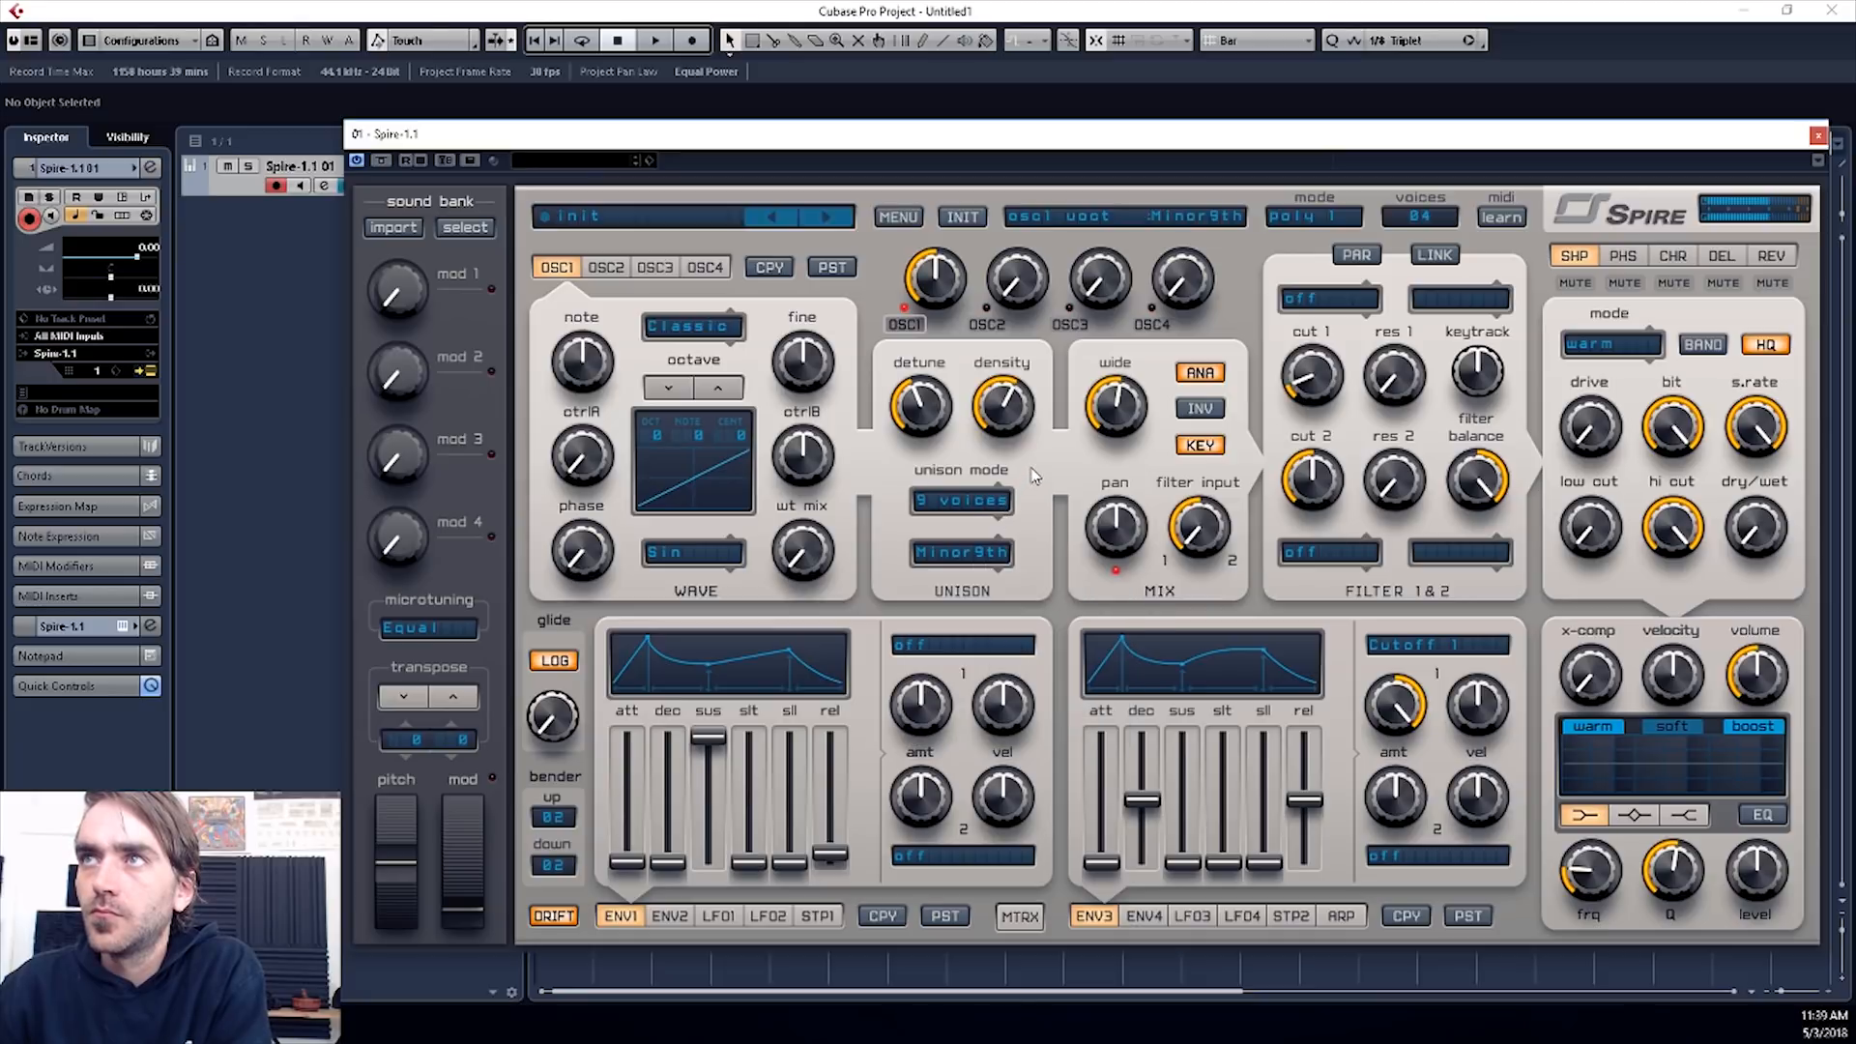
{"action": "left_click", "coordinate": [977, 558]}
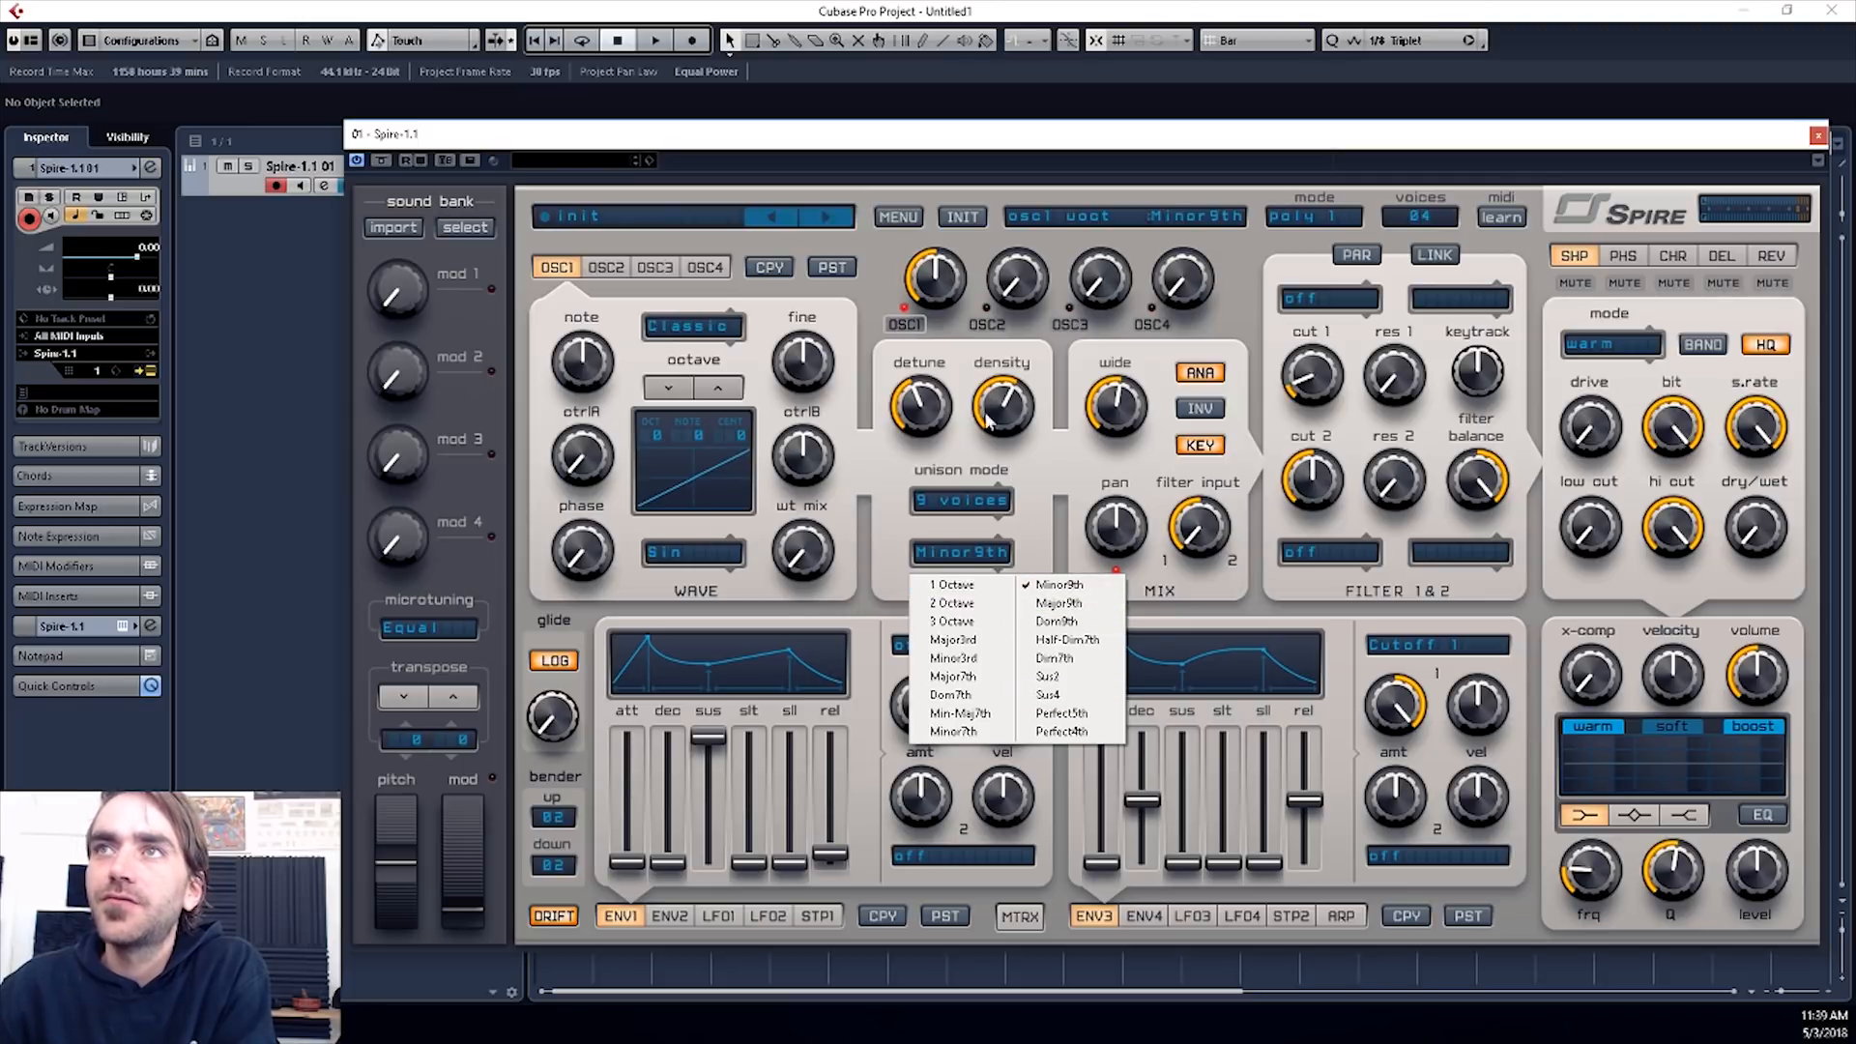
{"action": "left_click", "coordinate": [1040, 481]}
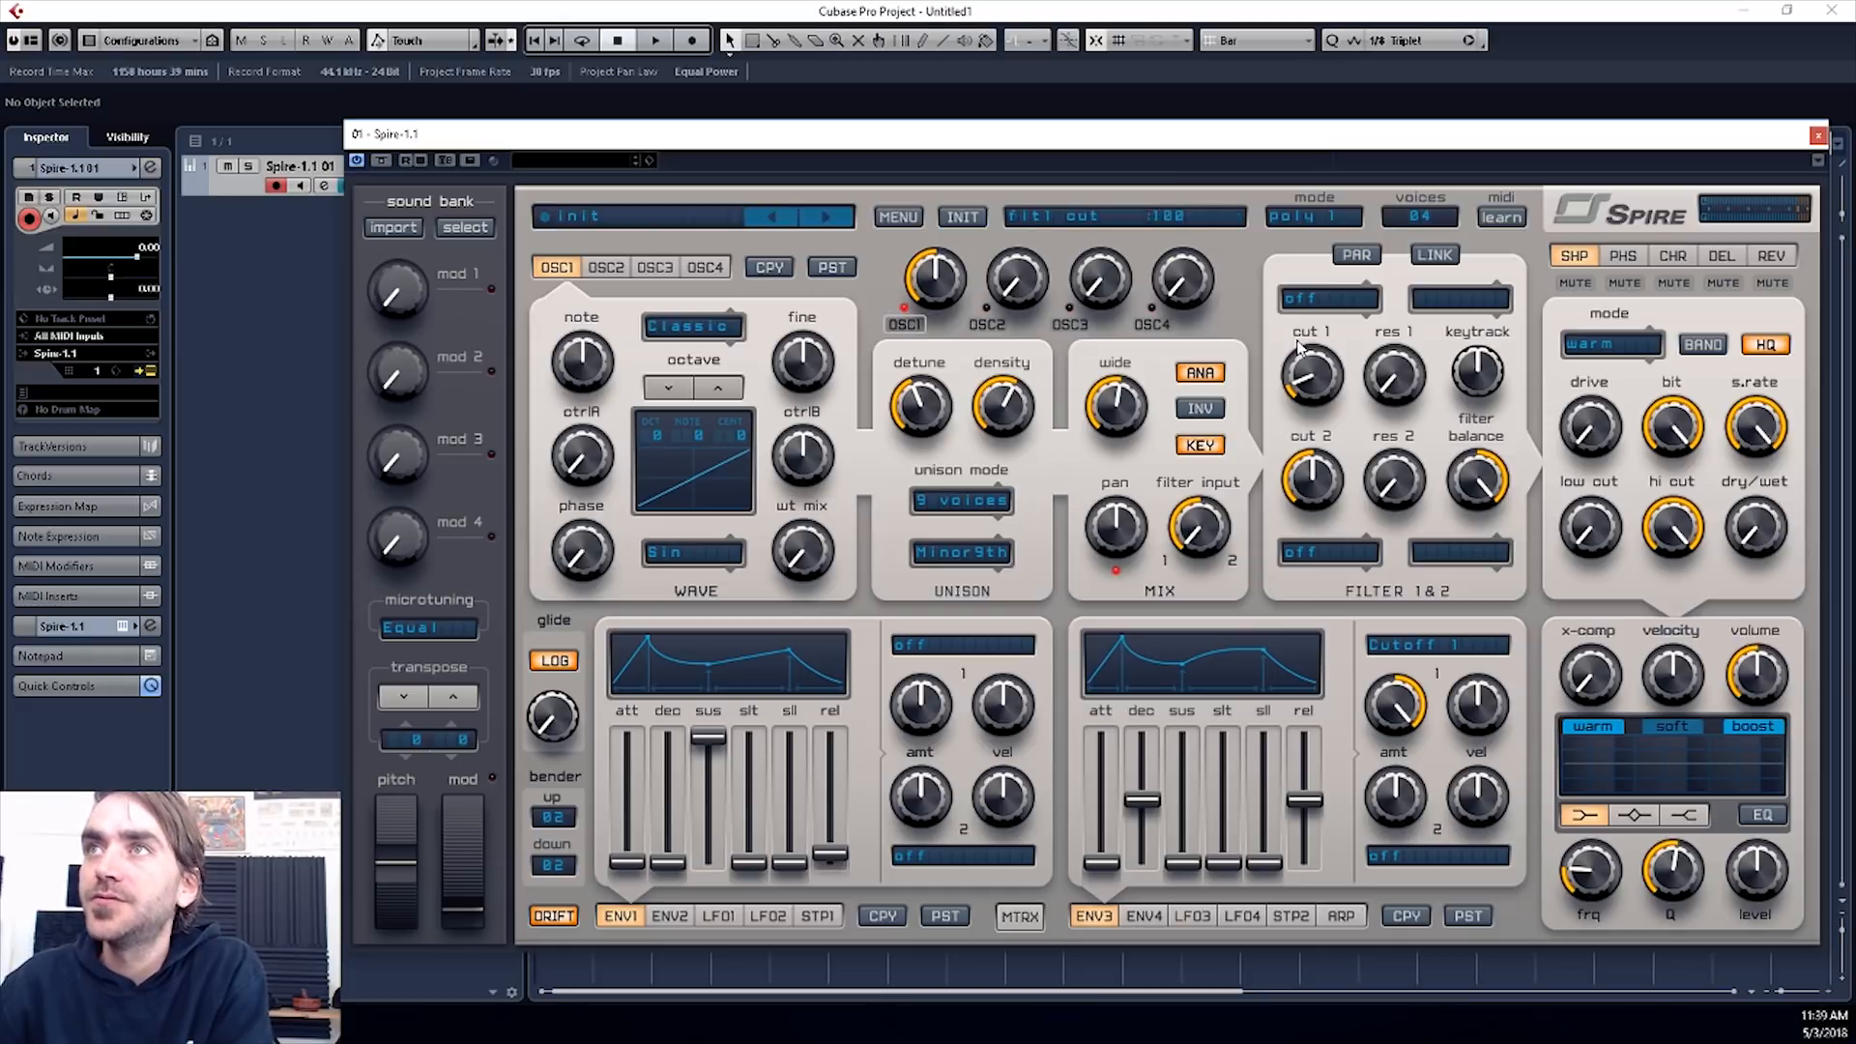
{"action": "left_click", "coordinate": [967, 553]}
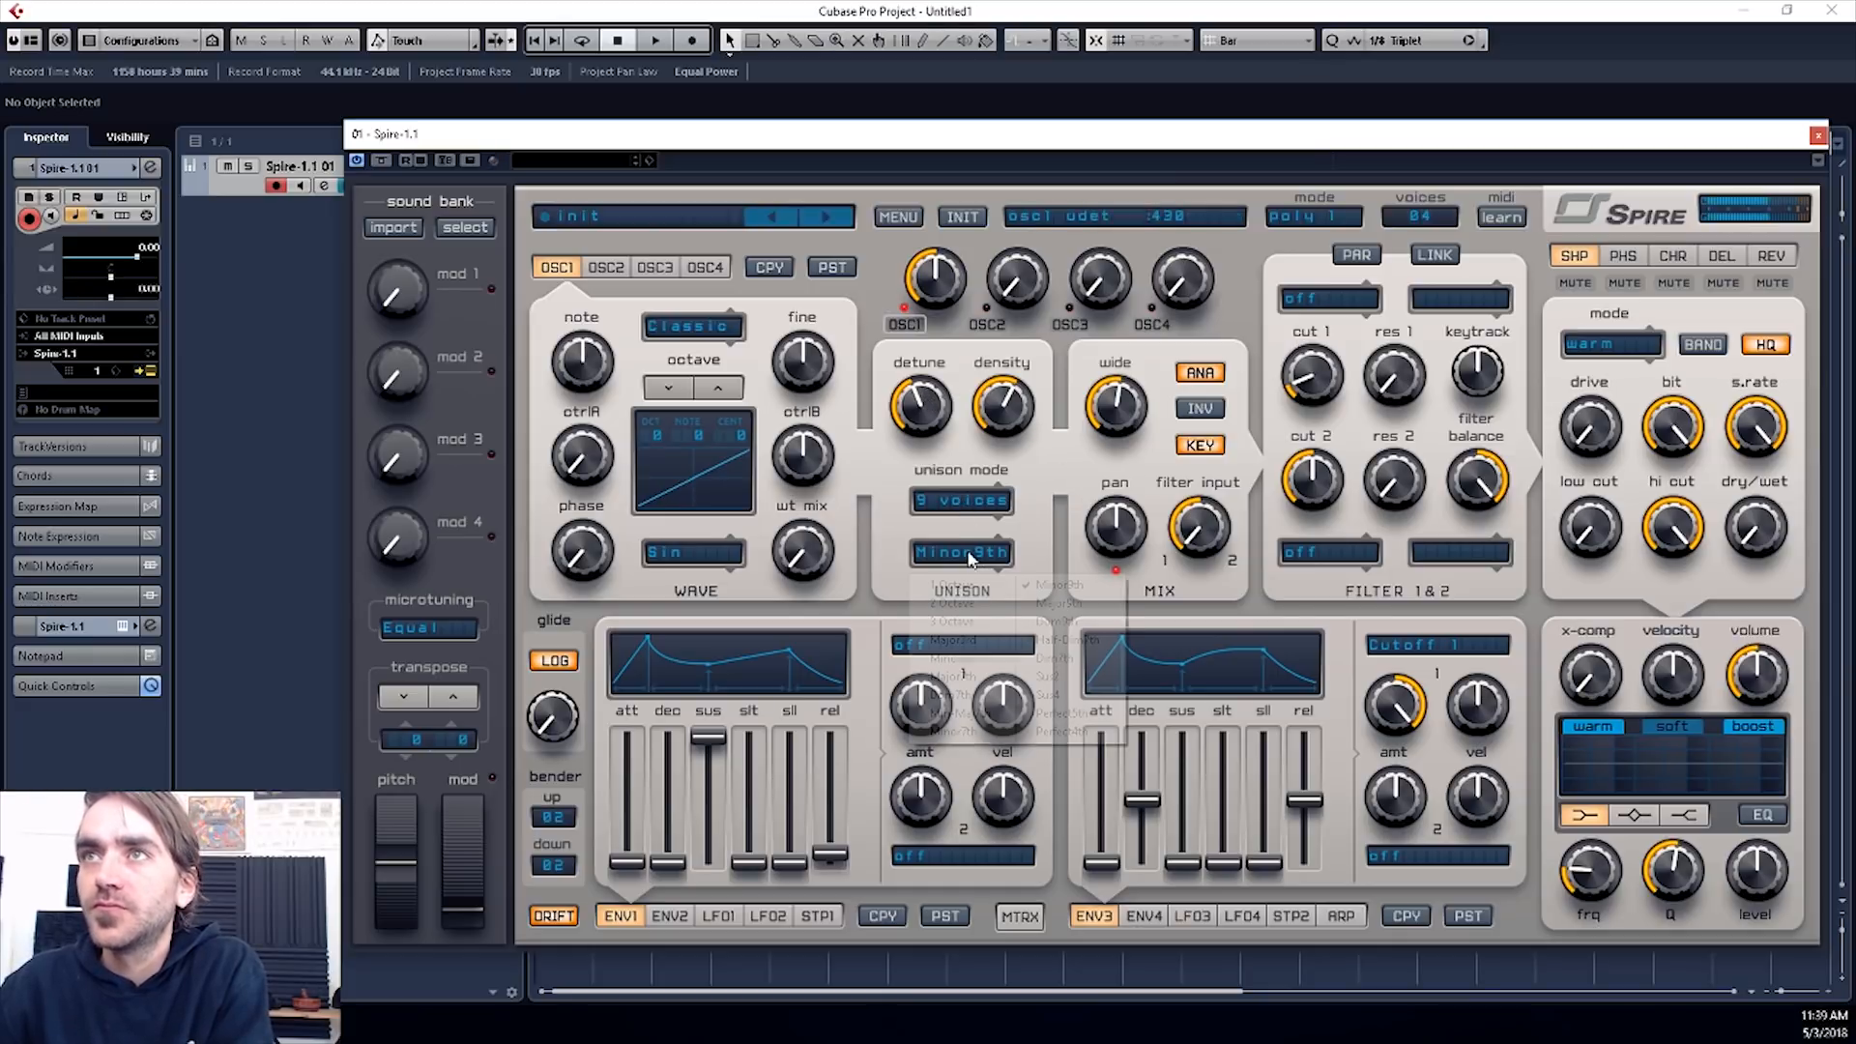
{"action": "left_click", "coordinate": [975, 658]}
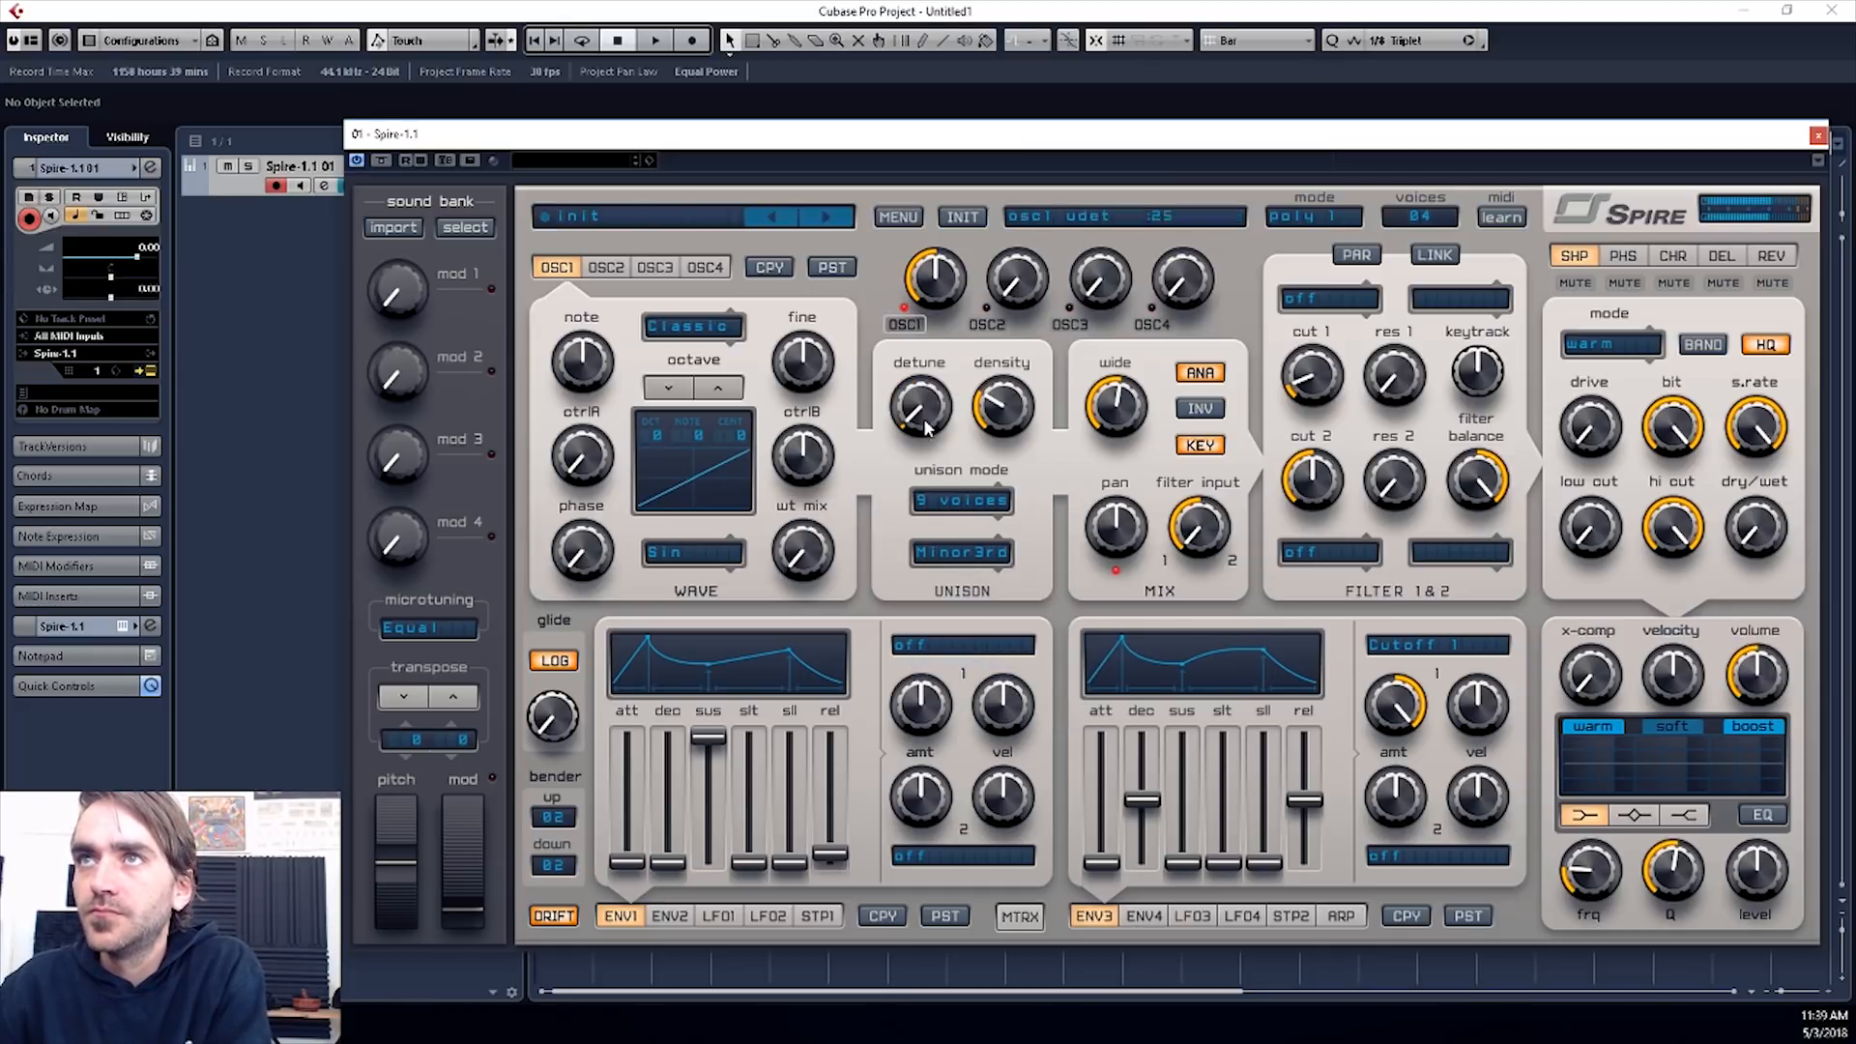
{"action": "left_click_drag", "start_coordinate": [925, 414], "coordinate": [926, 346]}
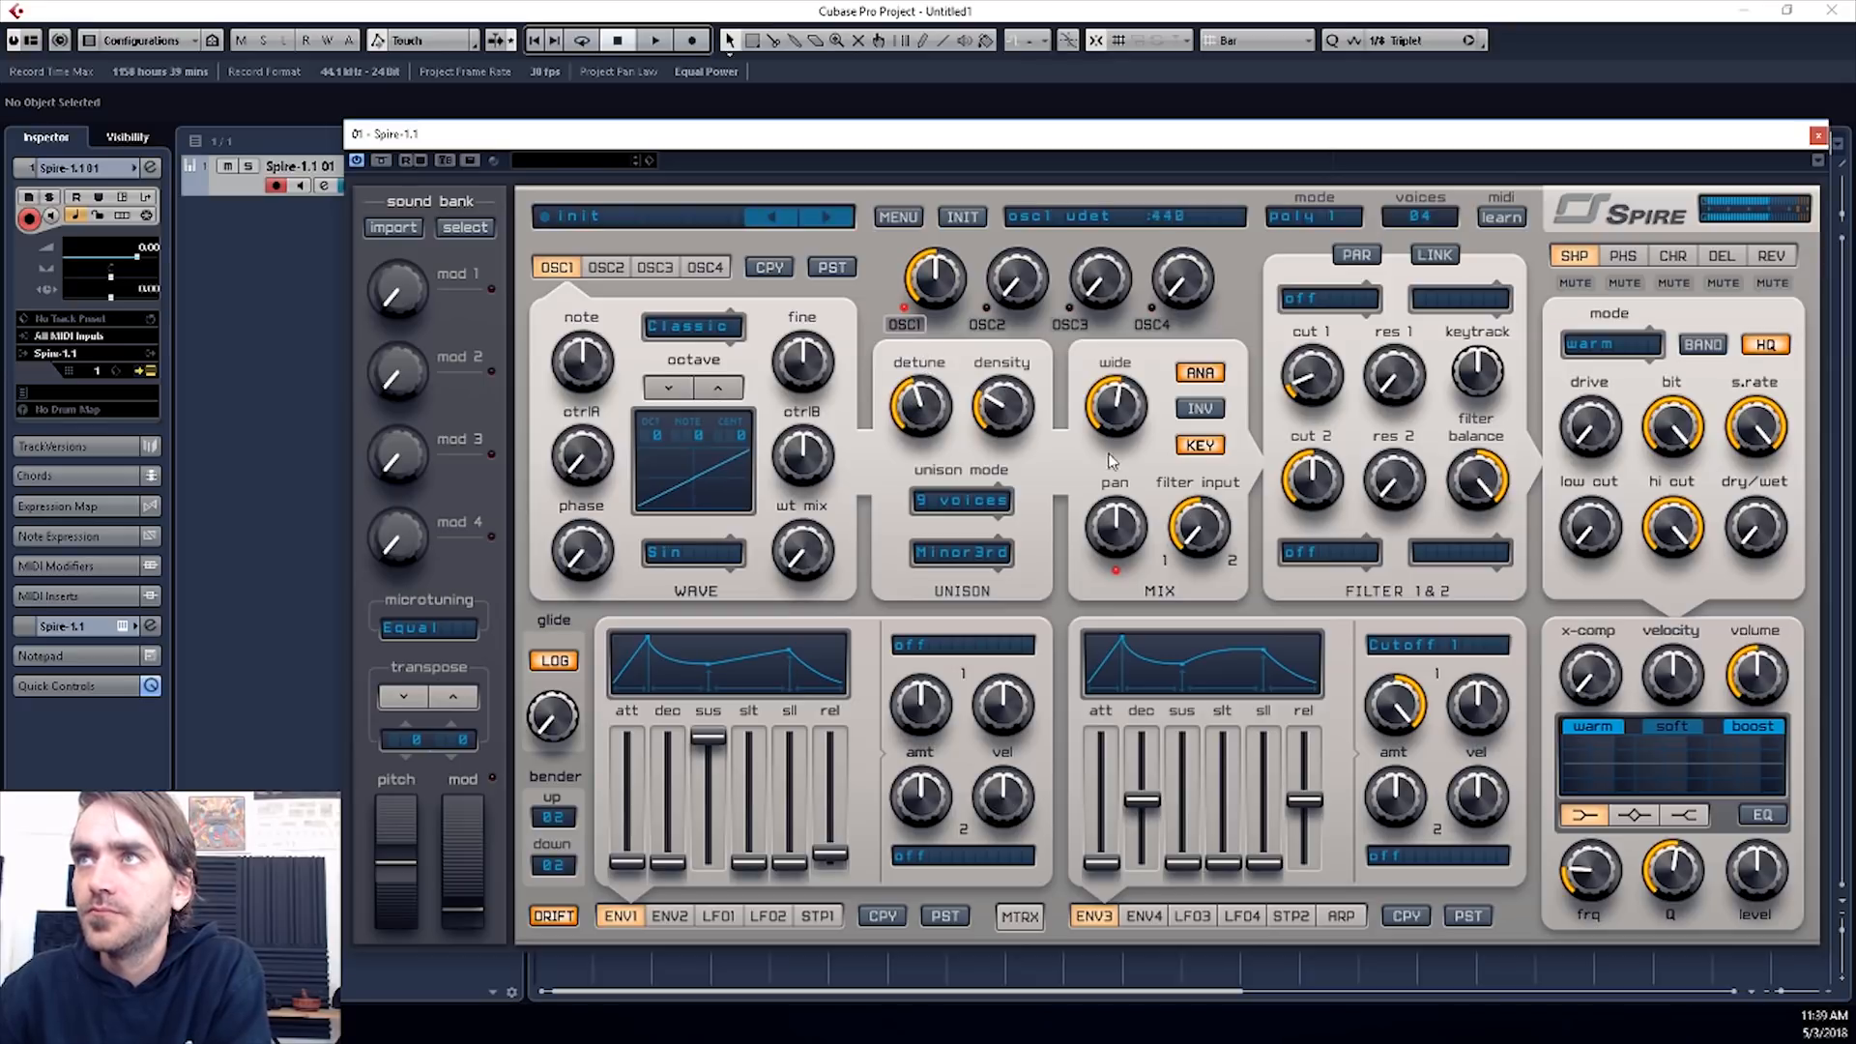
- Set filter 1 to perfecto and sweep the cutoffs of filters 1 and 2
{"action": "left_click", "coordinate": [1329, 552]}
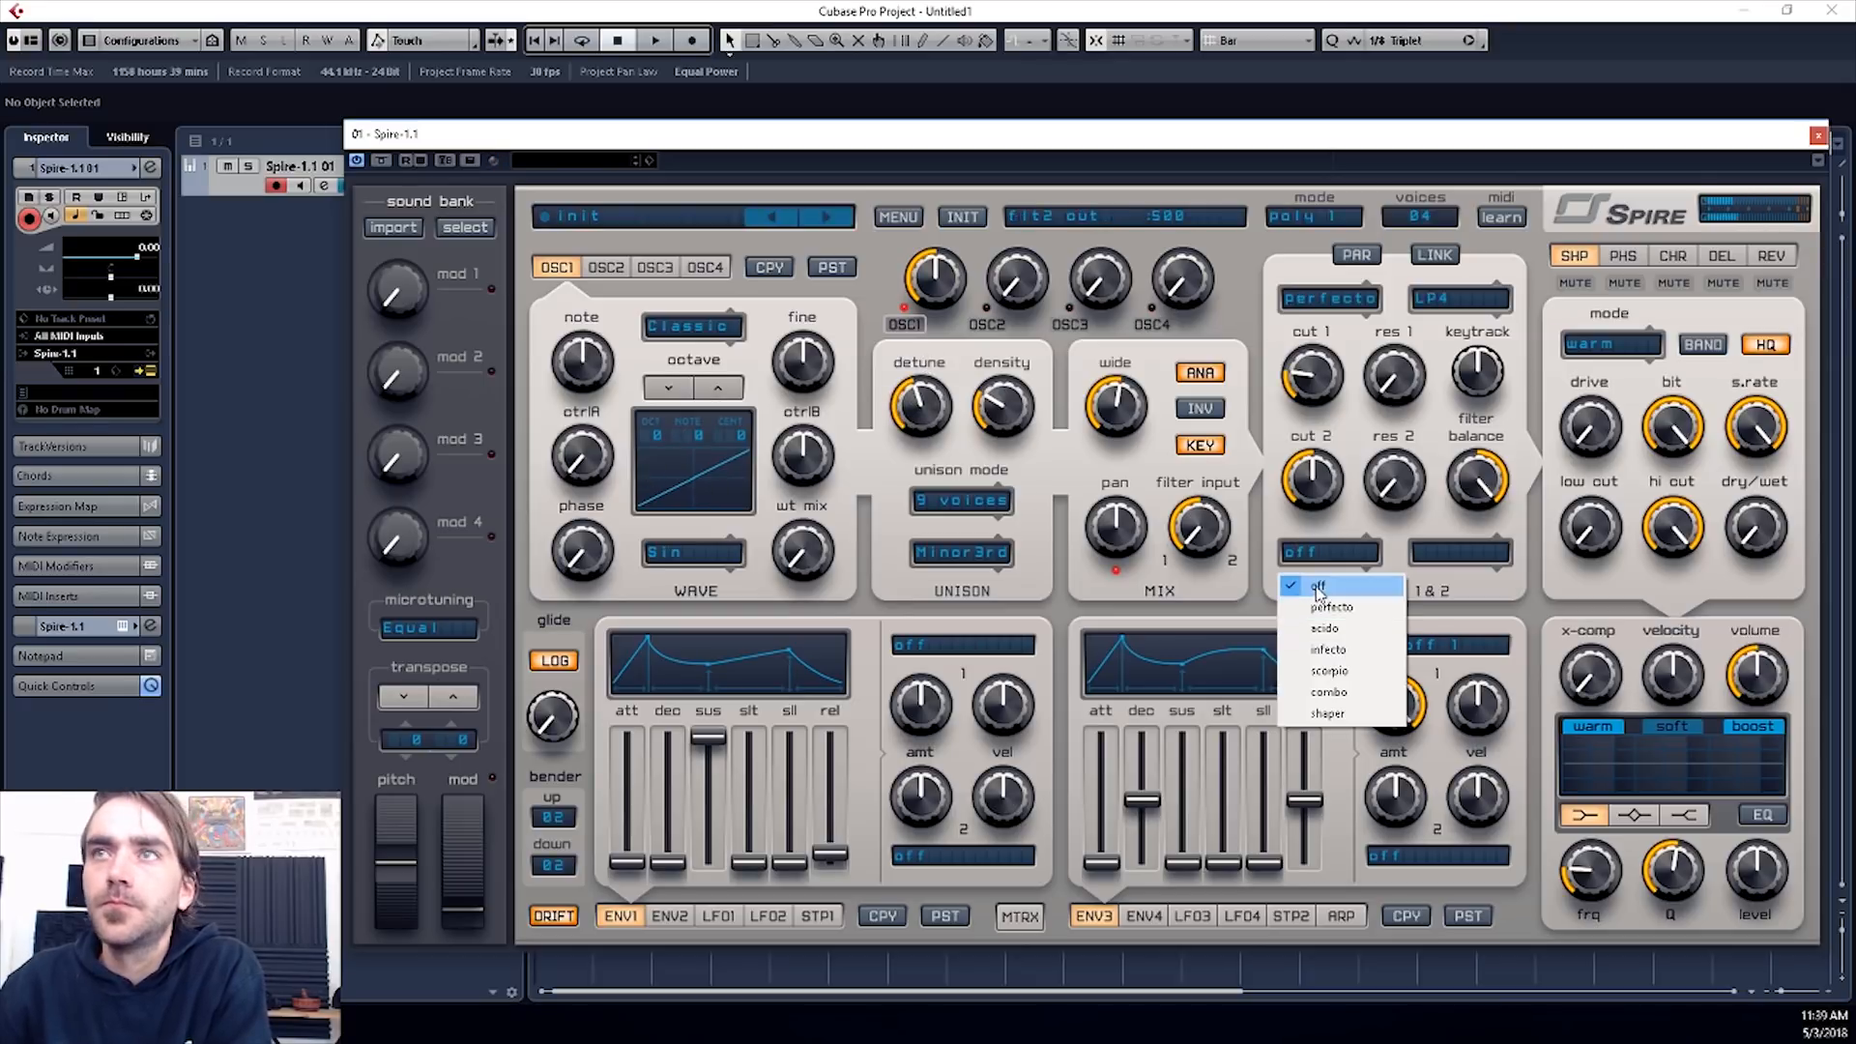
{"action": "left_click", "coordinate": [1338, 512]}
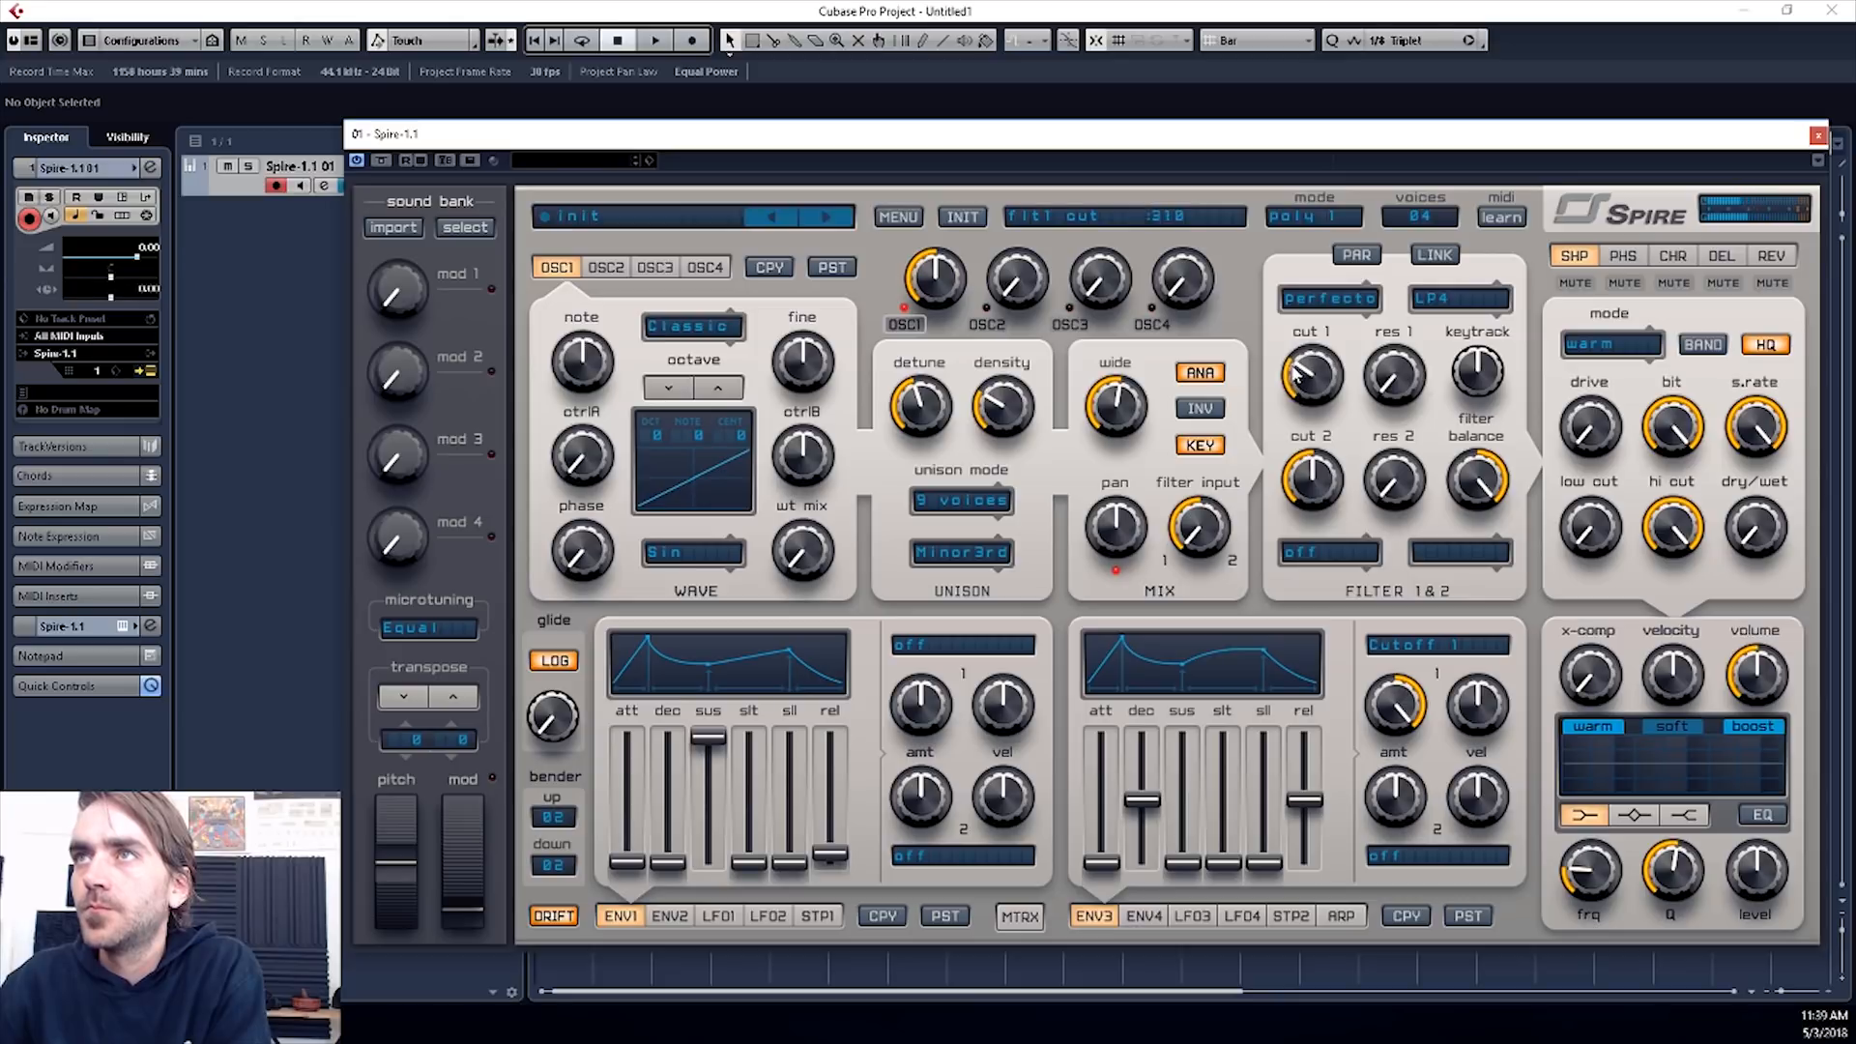
{"action": "left_click_drag", "start_coordinate": [1303, 365], "coordinate": [1330, 278]}
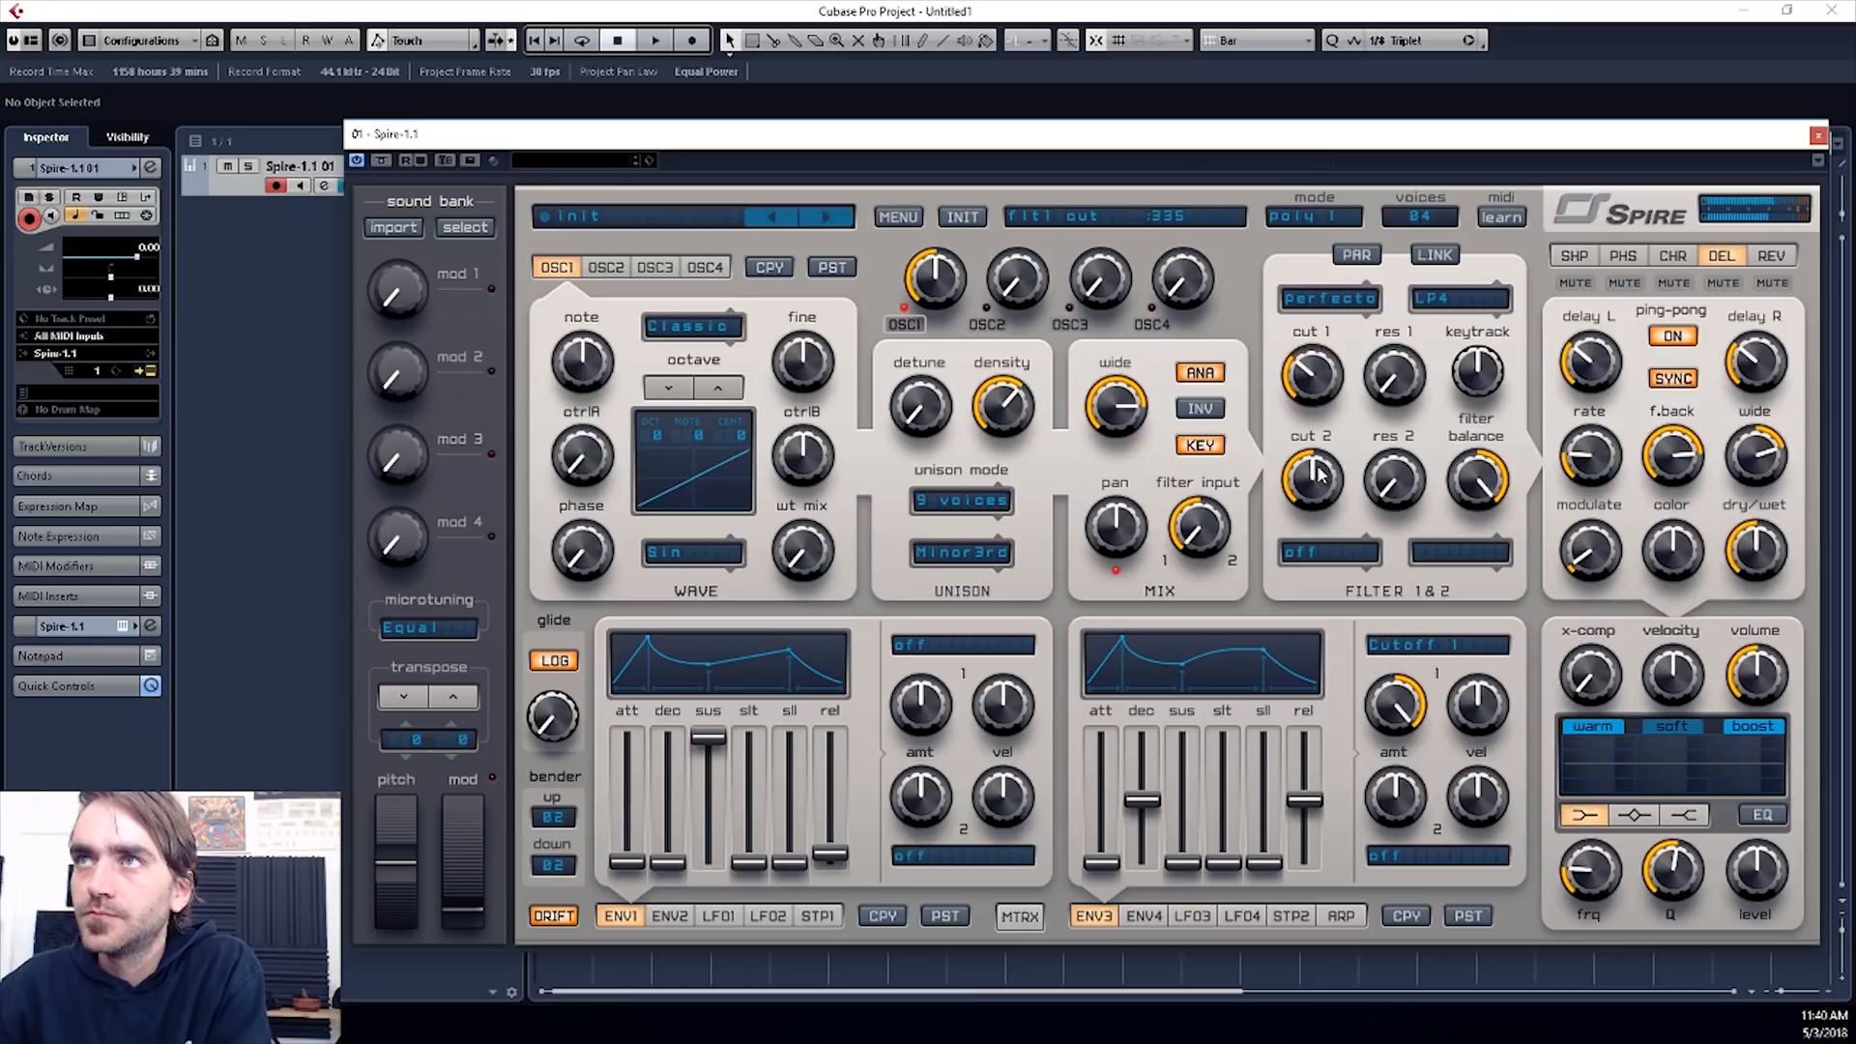
{"action": "left_click_drag", "start_coordinate": [1320, 474], "coordinate": [1326, 390]}
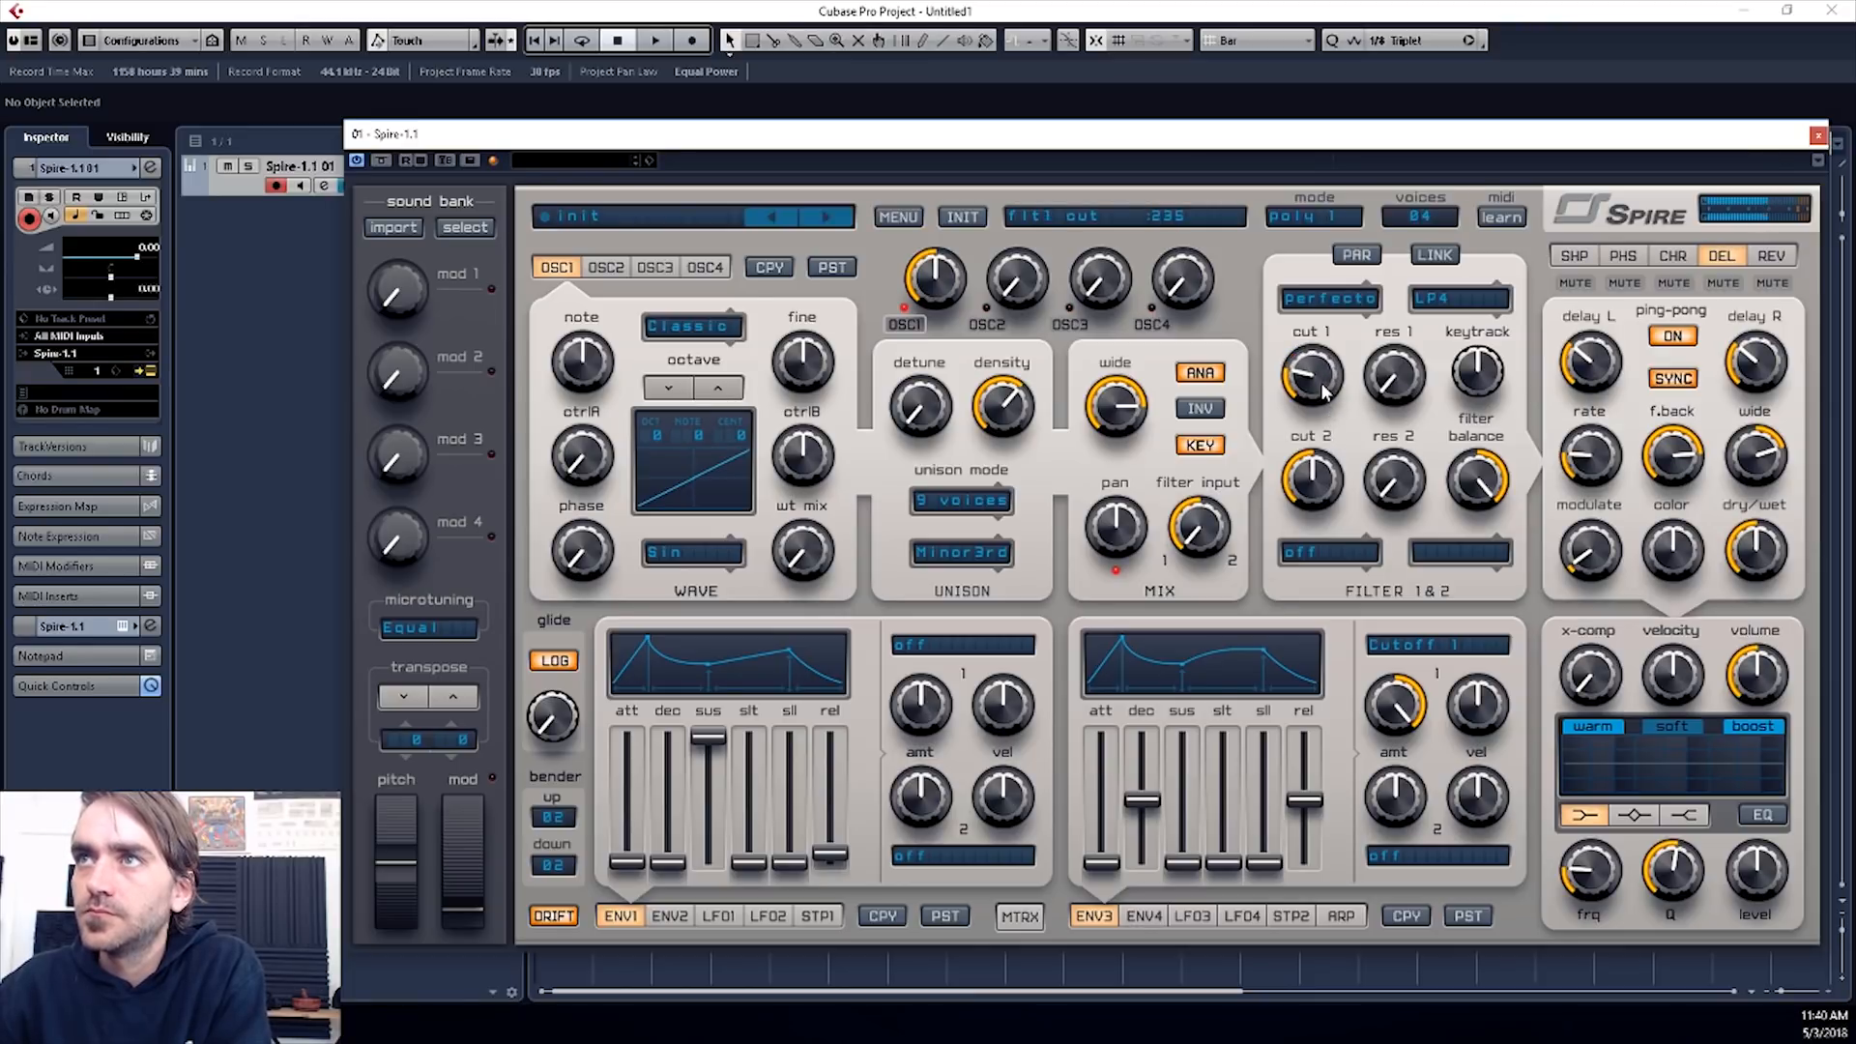
- Change oscillator 1's unison interval to 2 Octave and raise its detune from zero
{"action": "left_click", "coordinate": [963, 553]}
{"action": "left_click", "coordinate": [976, 603]}
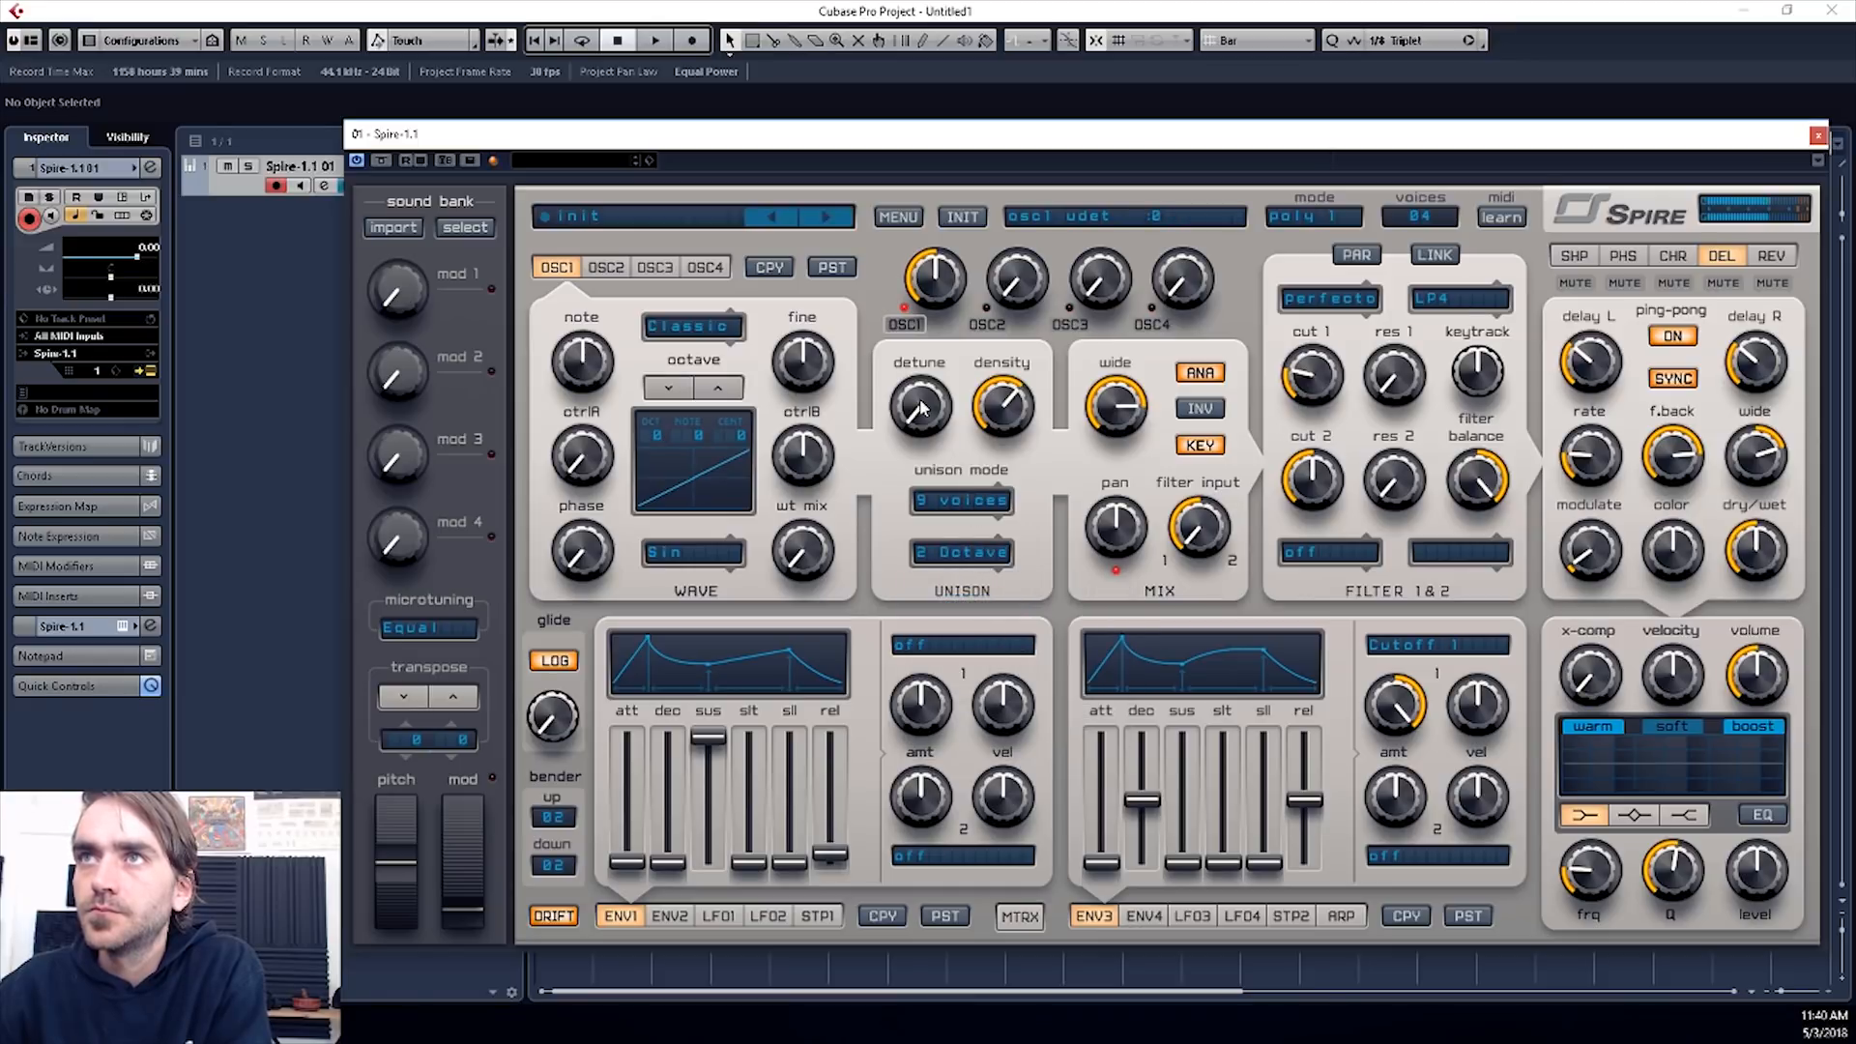
{"action": "left_click_drag", "start_coordinate": [922, 408], "coordinate": [931, 331]}
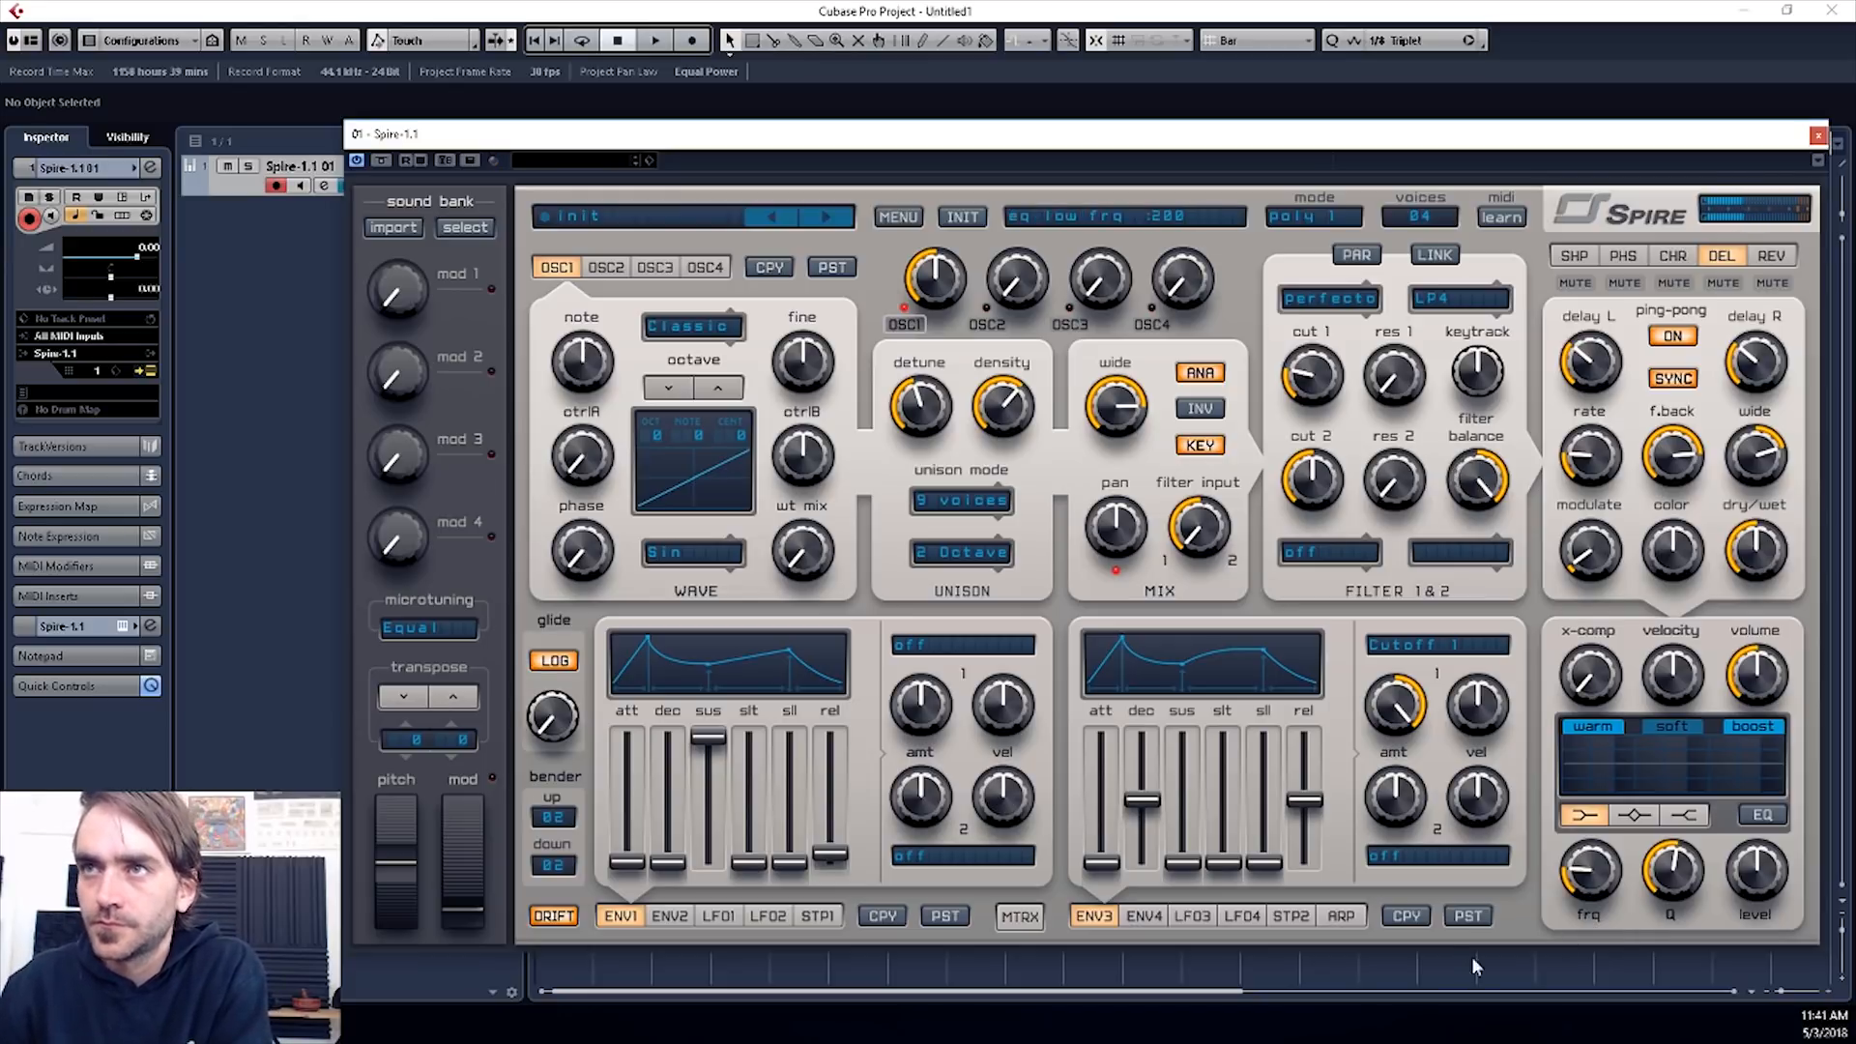
- Turn on the arpeggiator, try its Chord mode and settle on Step mode
{"action": "left_click", "coordinate": [1342, 918]}
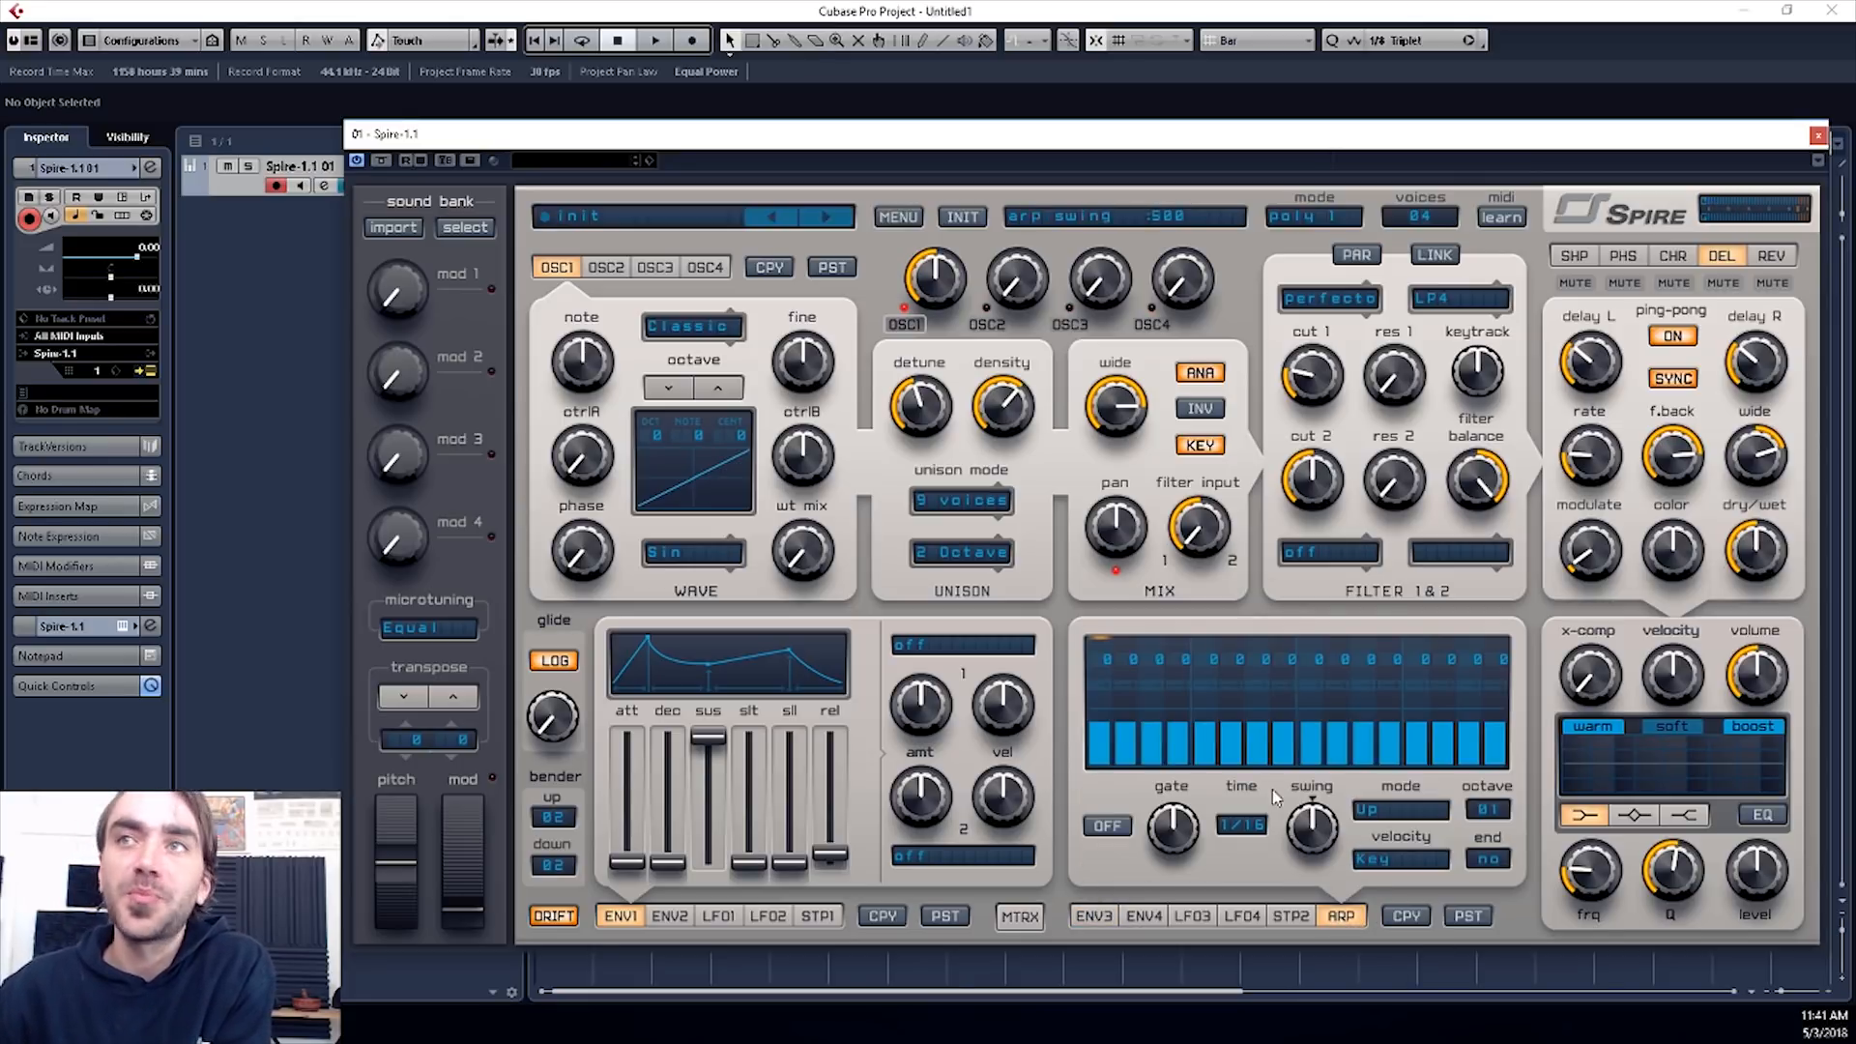
{"action": "left_click", "coordinate": [1106, 826]}
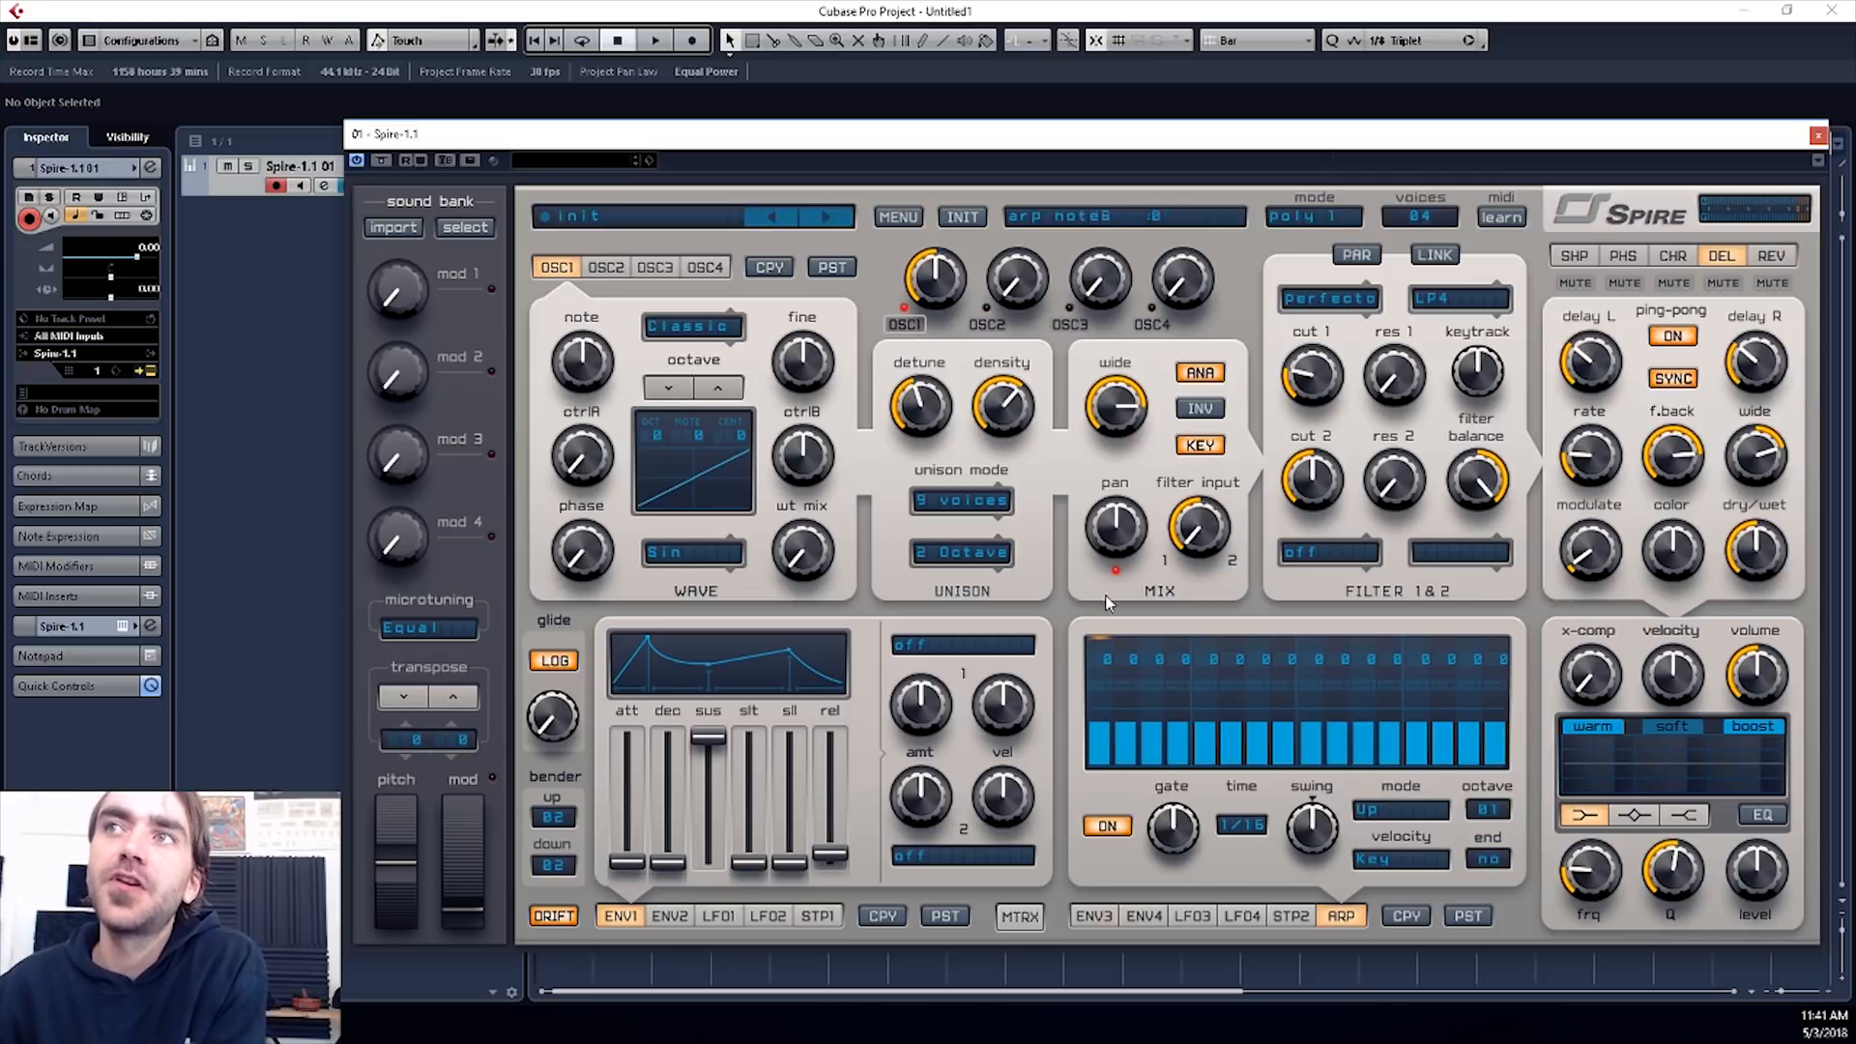
{"action": "left_click", "coordinate": [1378, 810]}
{"action": "left_click", "coordinate": [1383, 812]}
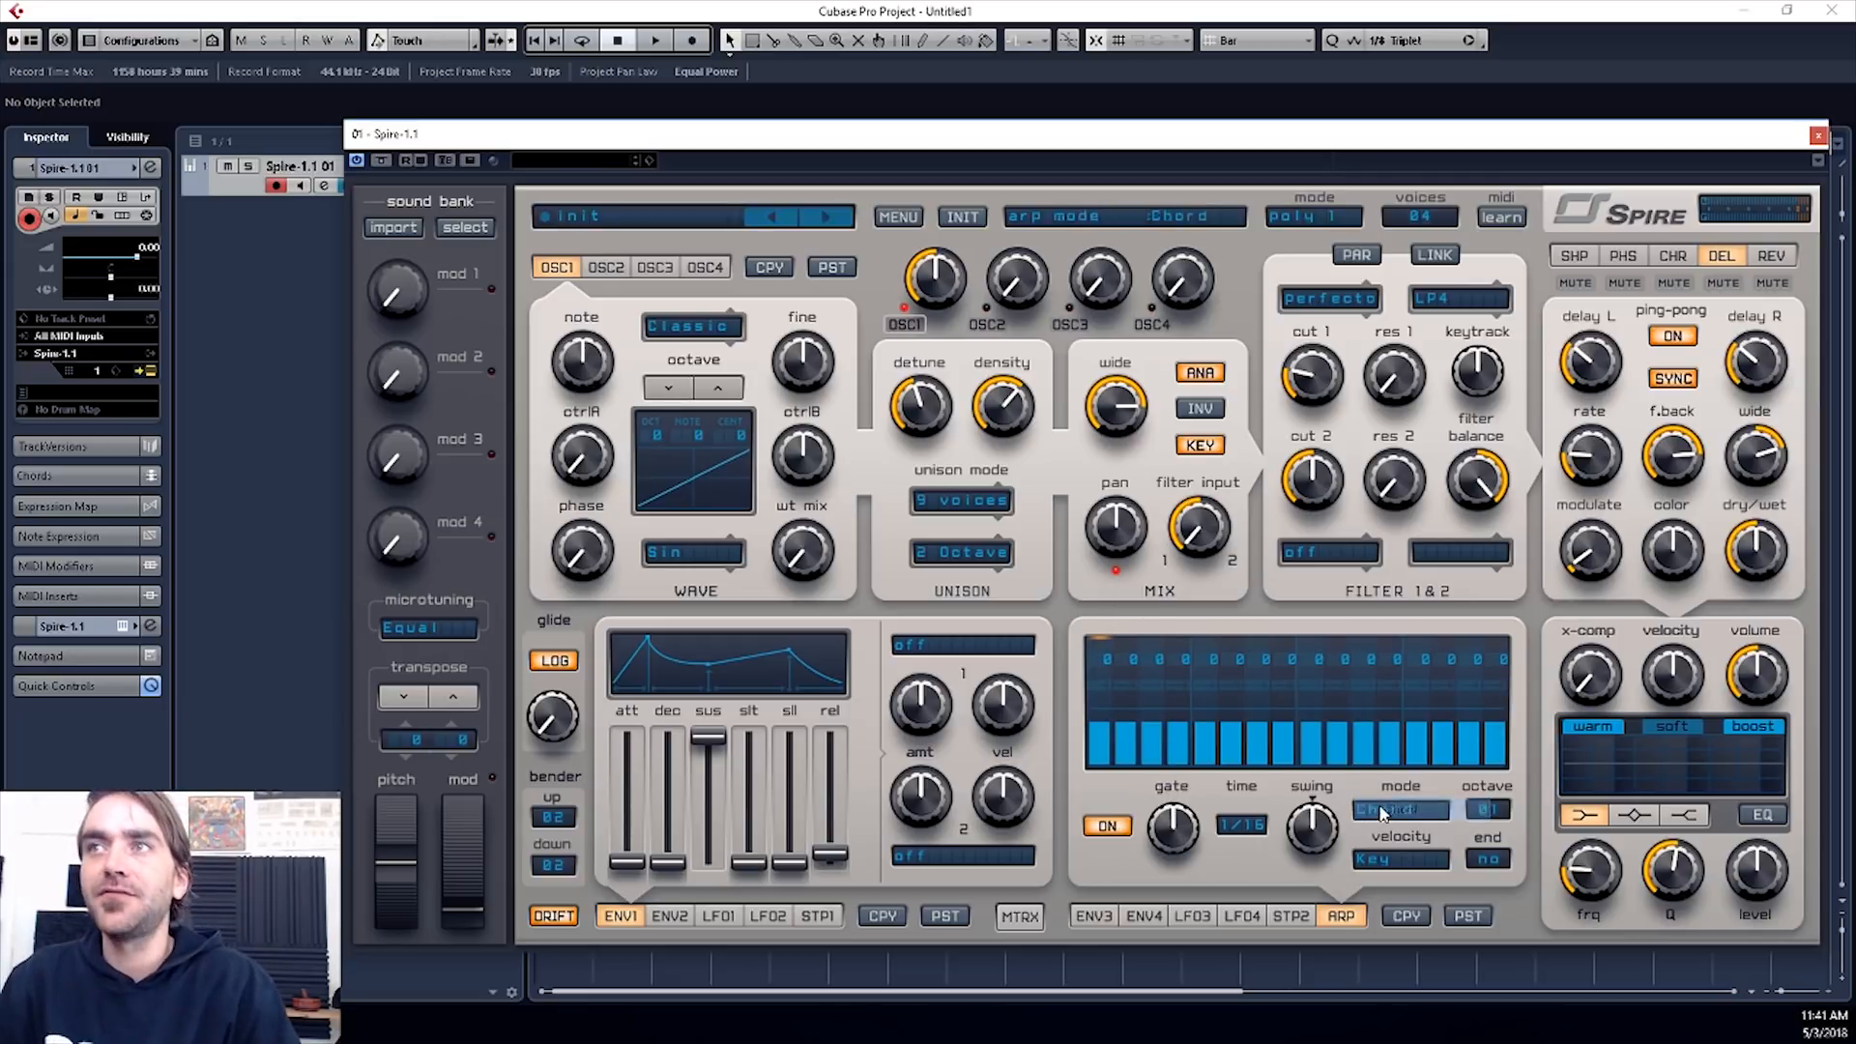
{"action": "left_click", "coordinate": [1383, 812]}
{"action": "left_click", "coordinate": [1367, 785]}
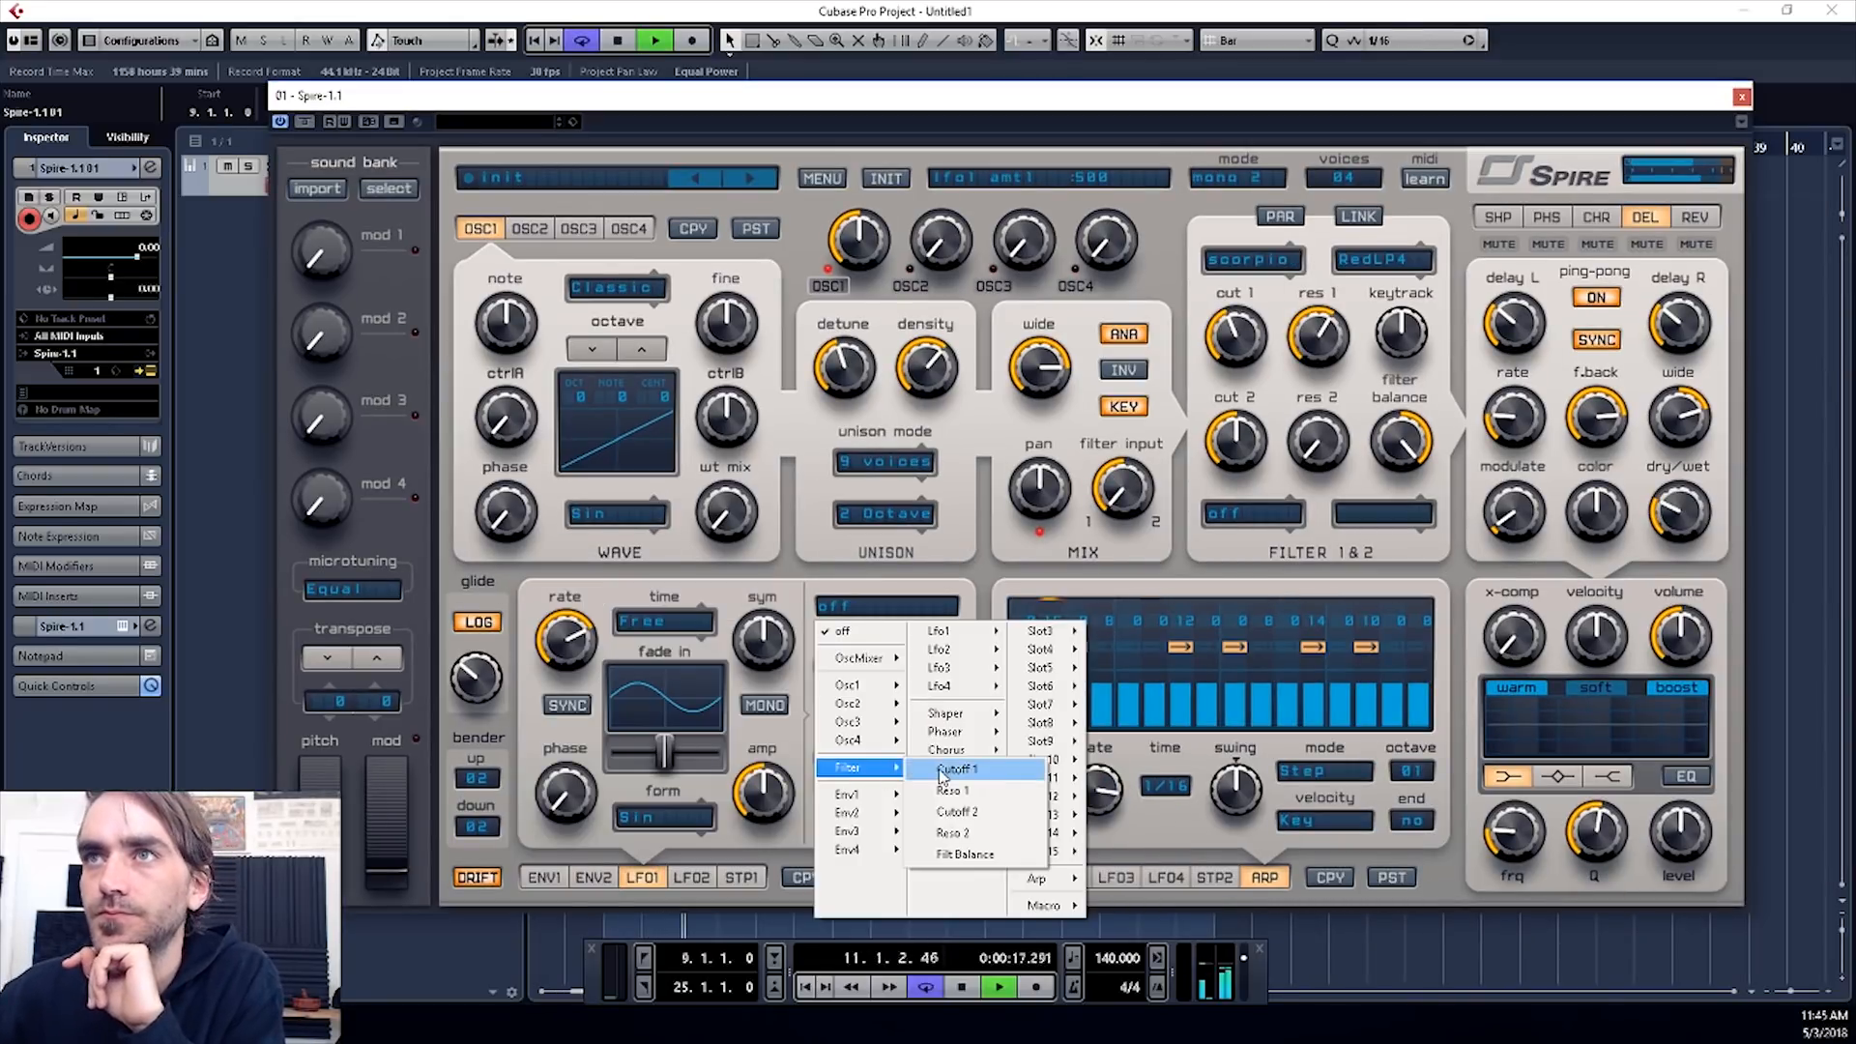
- Increase LFO 1's modulation amount on Cutoff 1 and bring up the chorus effect's settings
{"action": "left_click", "coordinate": [952, 771]}
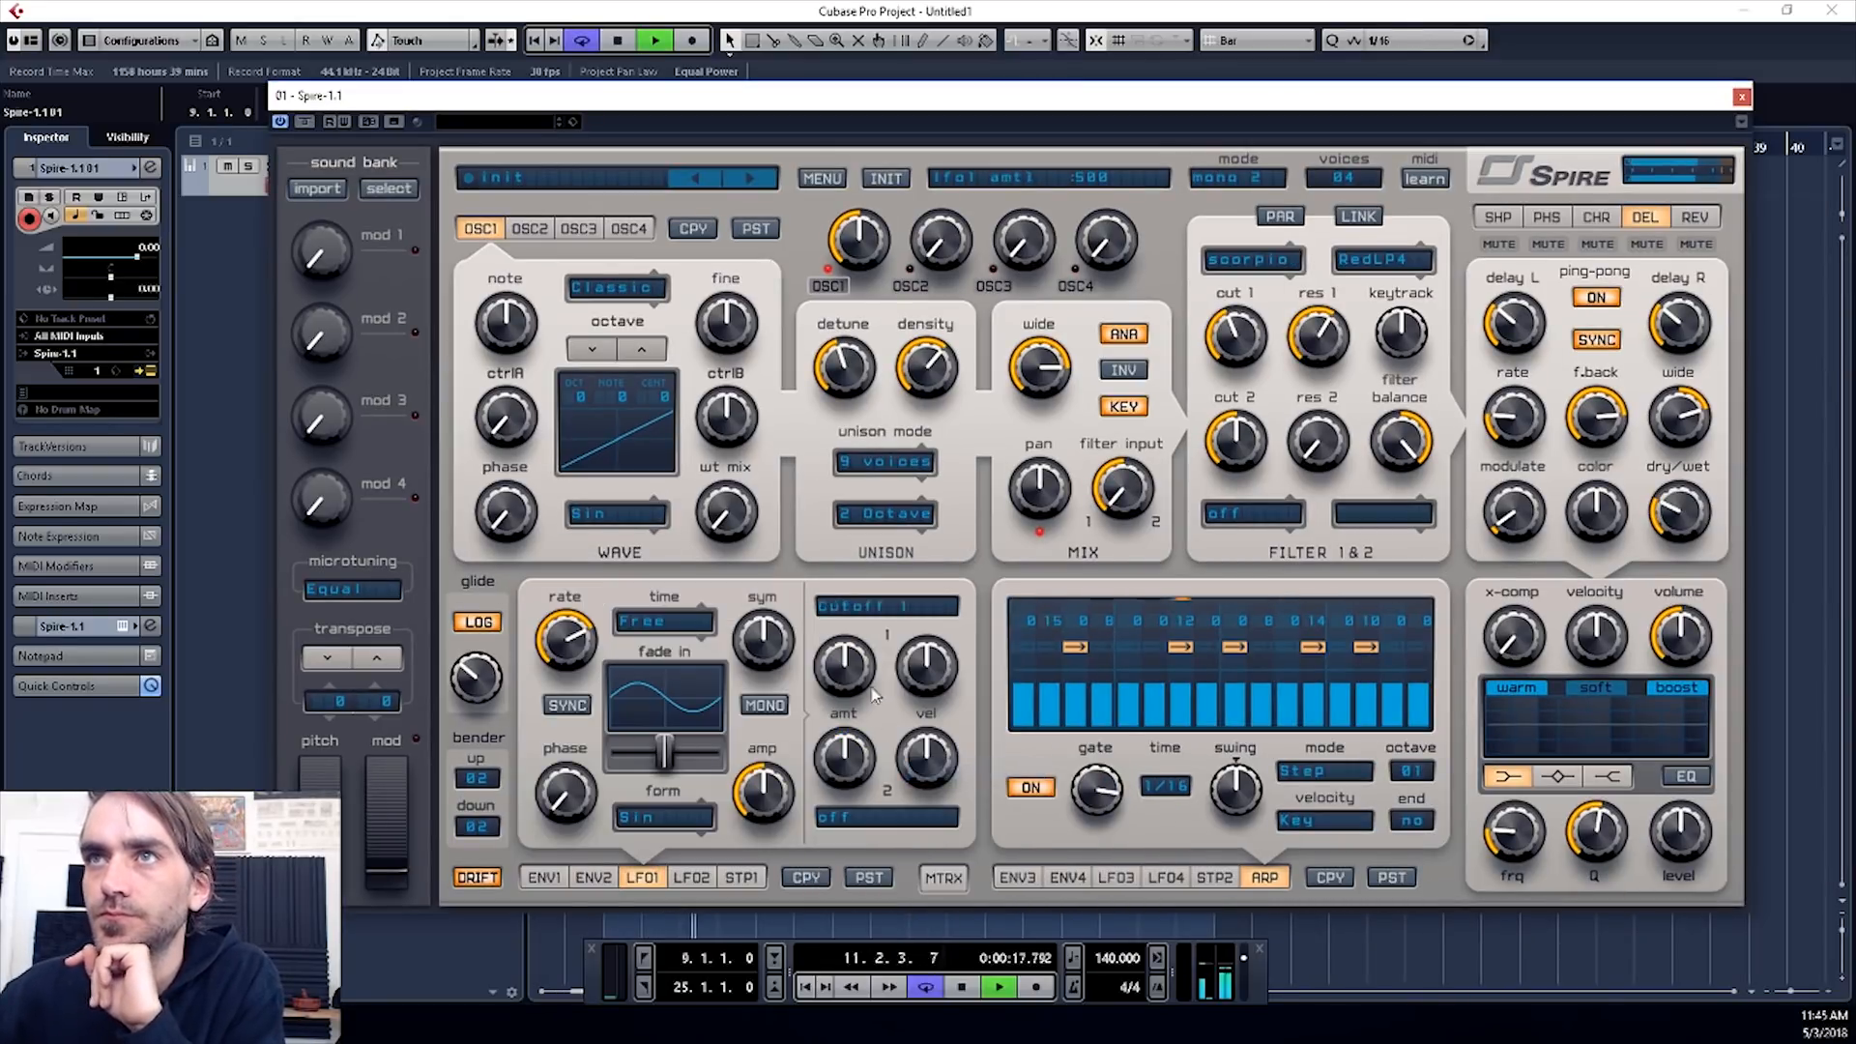
{"action": "left_click_drag", "start_coordinate": [873, 694], "coordinate": [847, 645]}
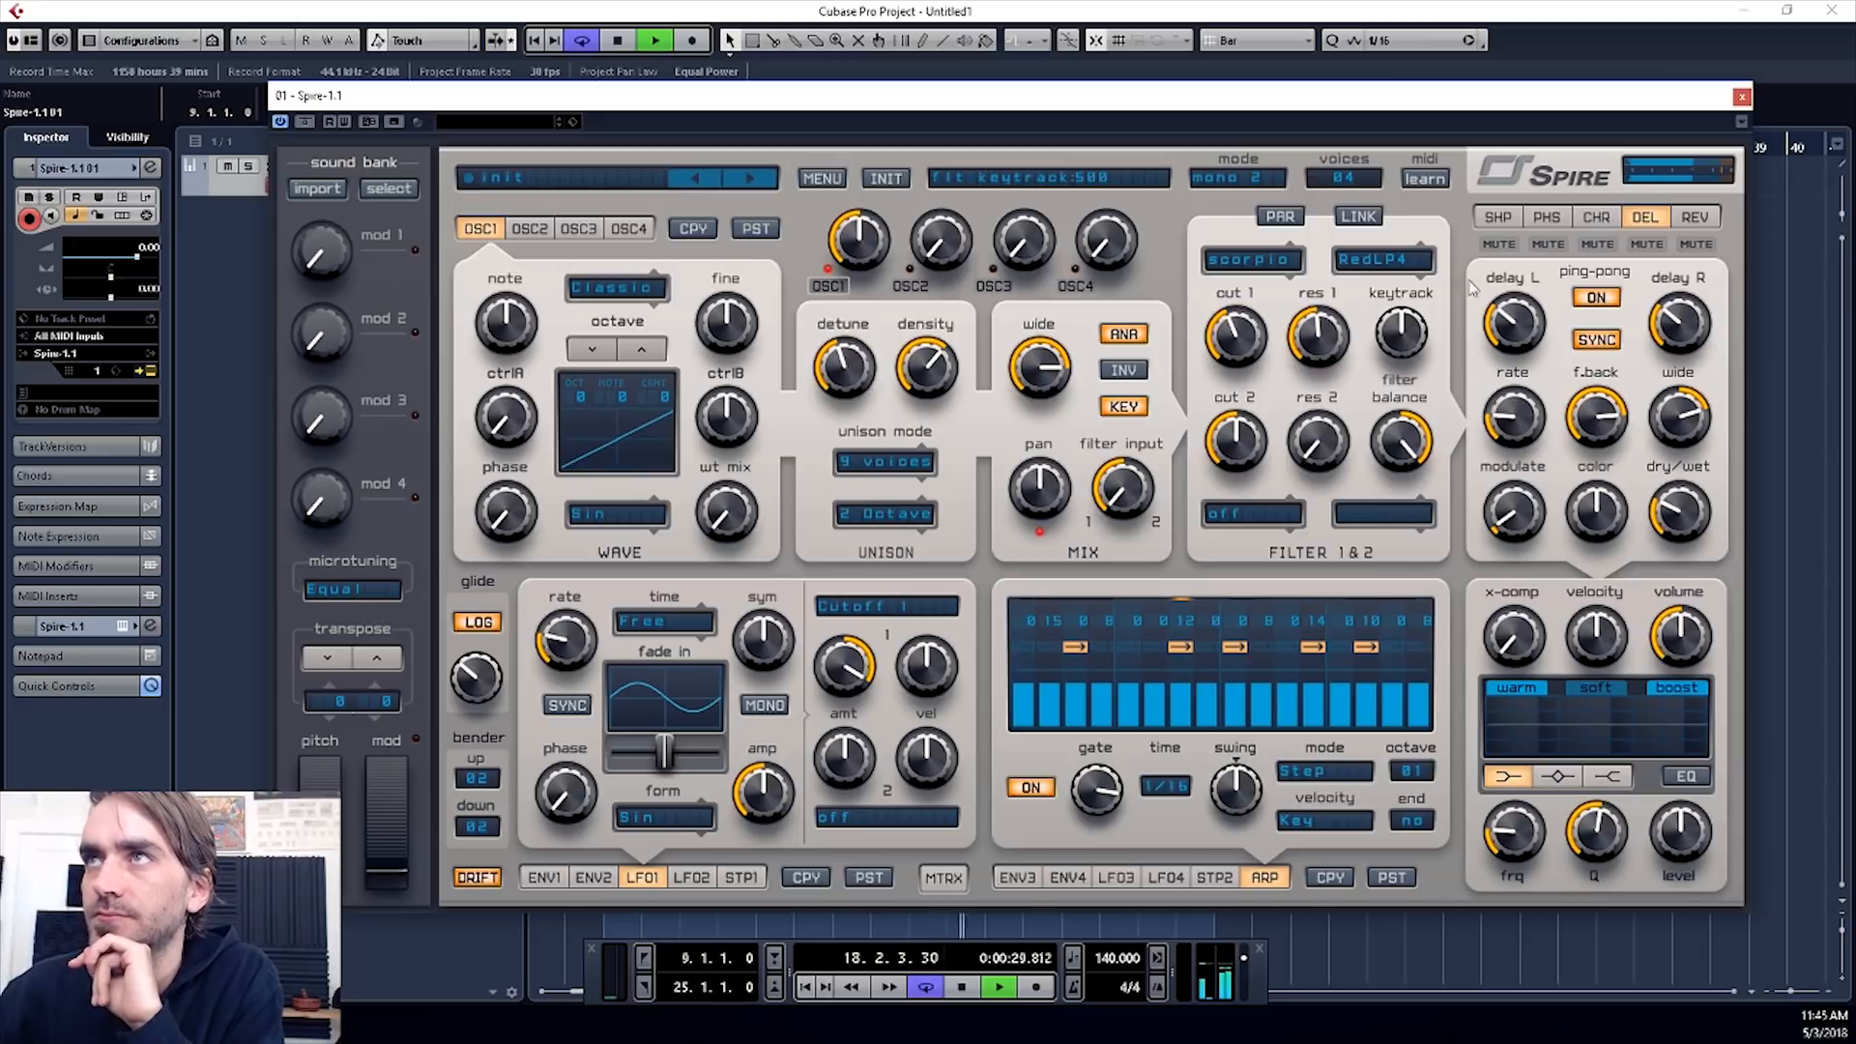
{"action": "left_click", "coordinate": [1596, 216]}
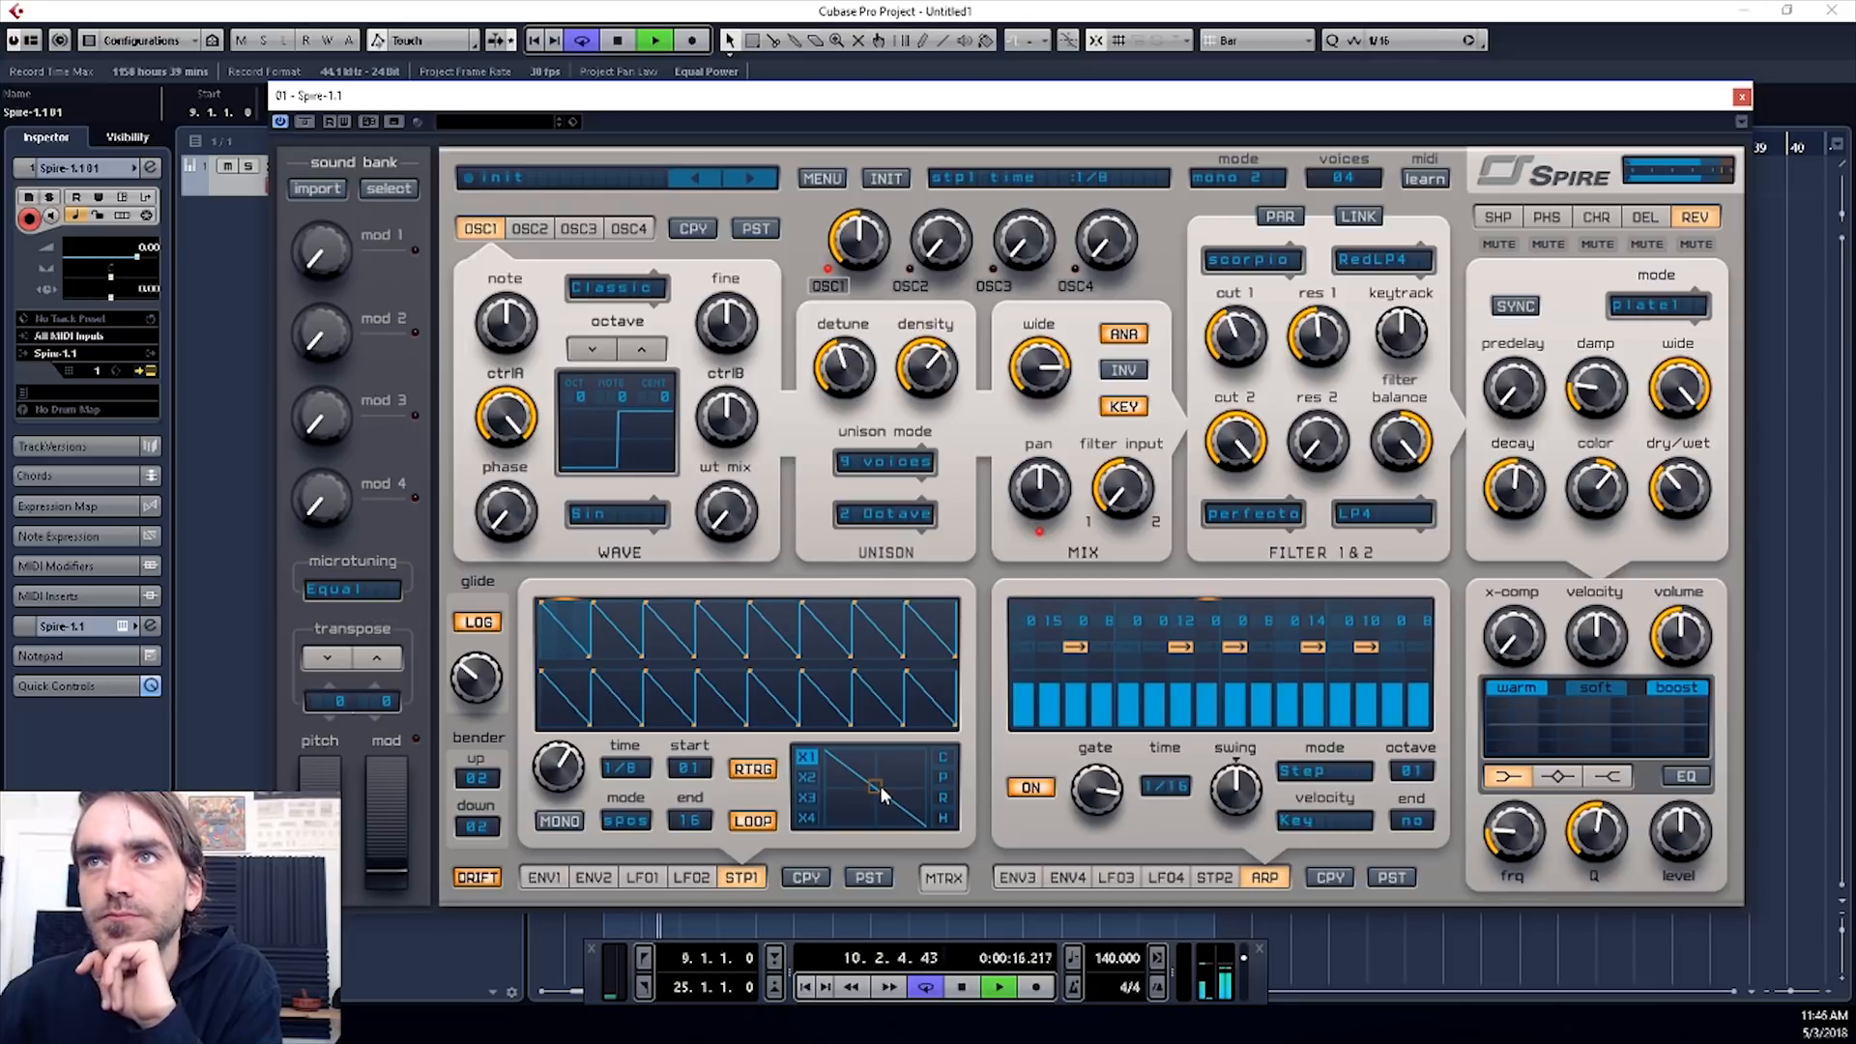
- Bend the curves of the first few segments in stepper 1 into rounded shapes
{"action": "left_click_drag", "start_coordinate": [875, 790], "coordinate": [926, 712]}
{"action": "left_click", "coordinate": [612, 630]}
{"action": "left_click", "coordinate": [679, 635]}
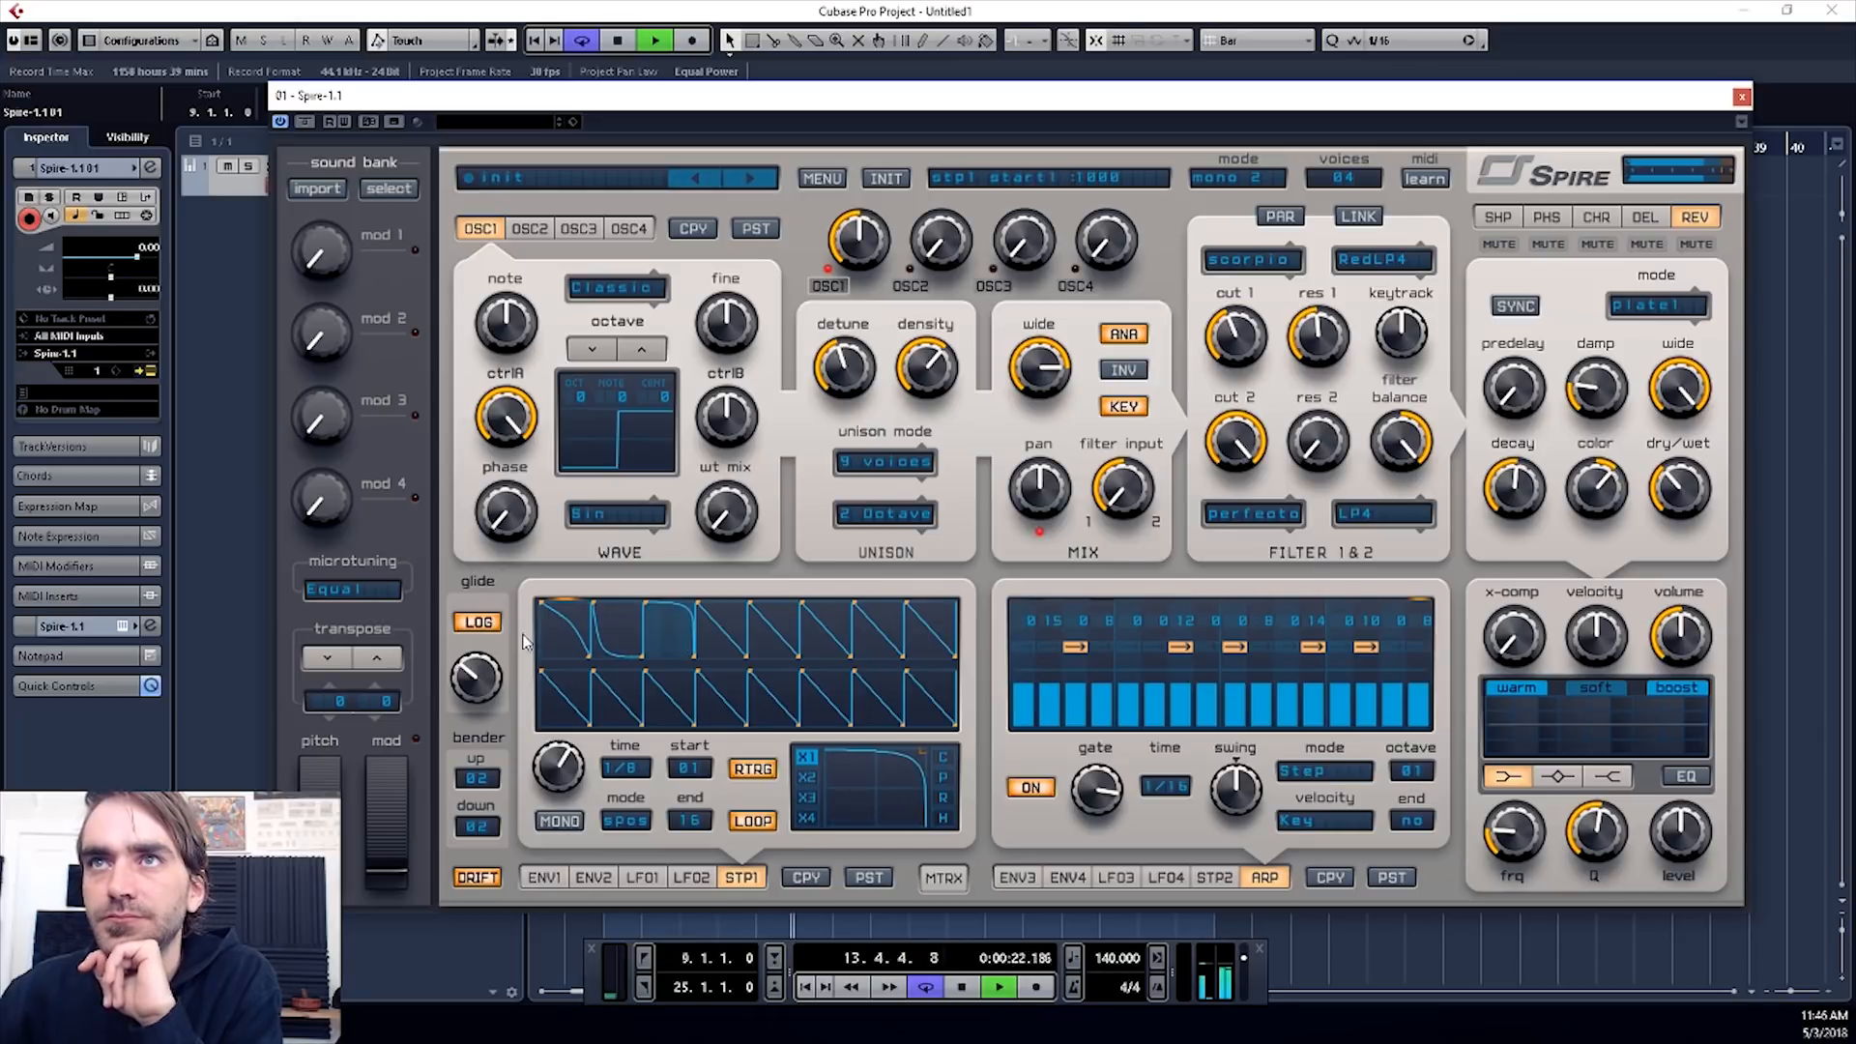
- Assign Stepper1 to the Osc1 Amp target in modulation matrix slot 1 and raise its amount to maximum
{"action": "left_click", "coordinate": [939, 878]}
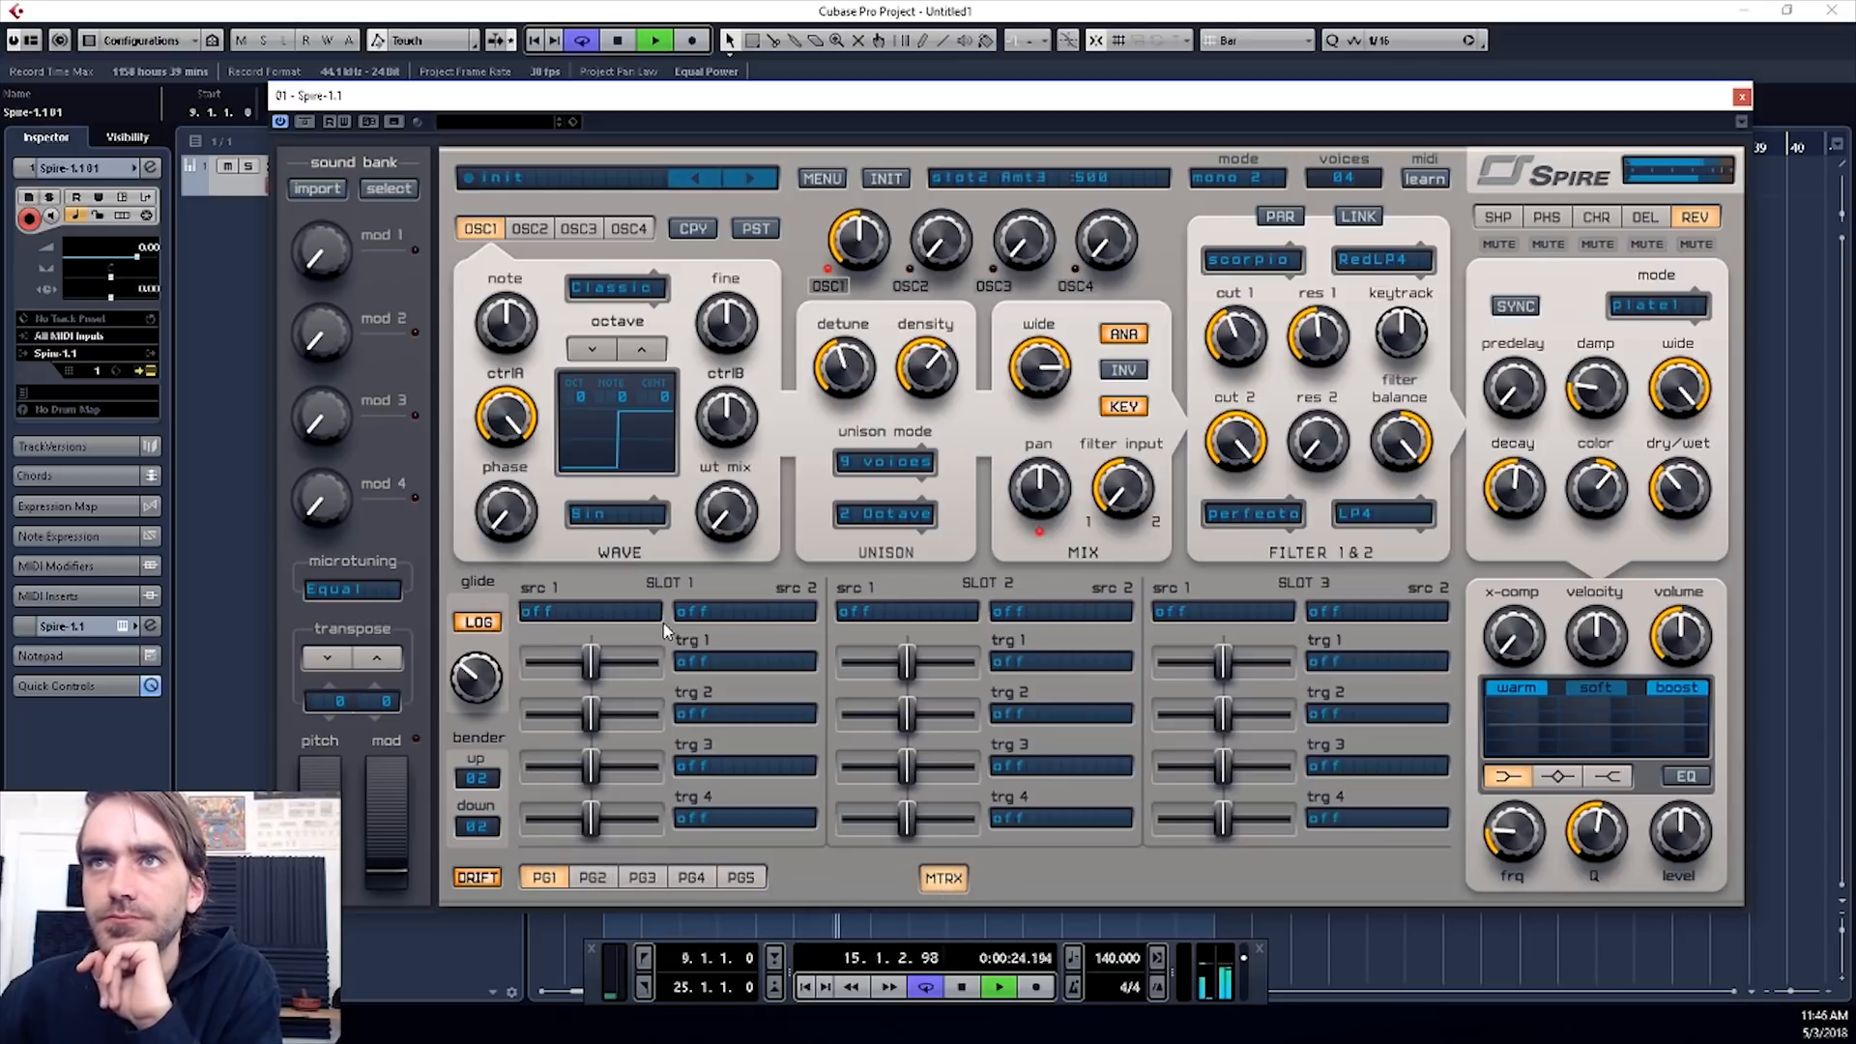
{"action": "left_click", "coordinate": [585, 610]}
{"action": "left_click", "coordinate": [631, 837]}
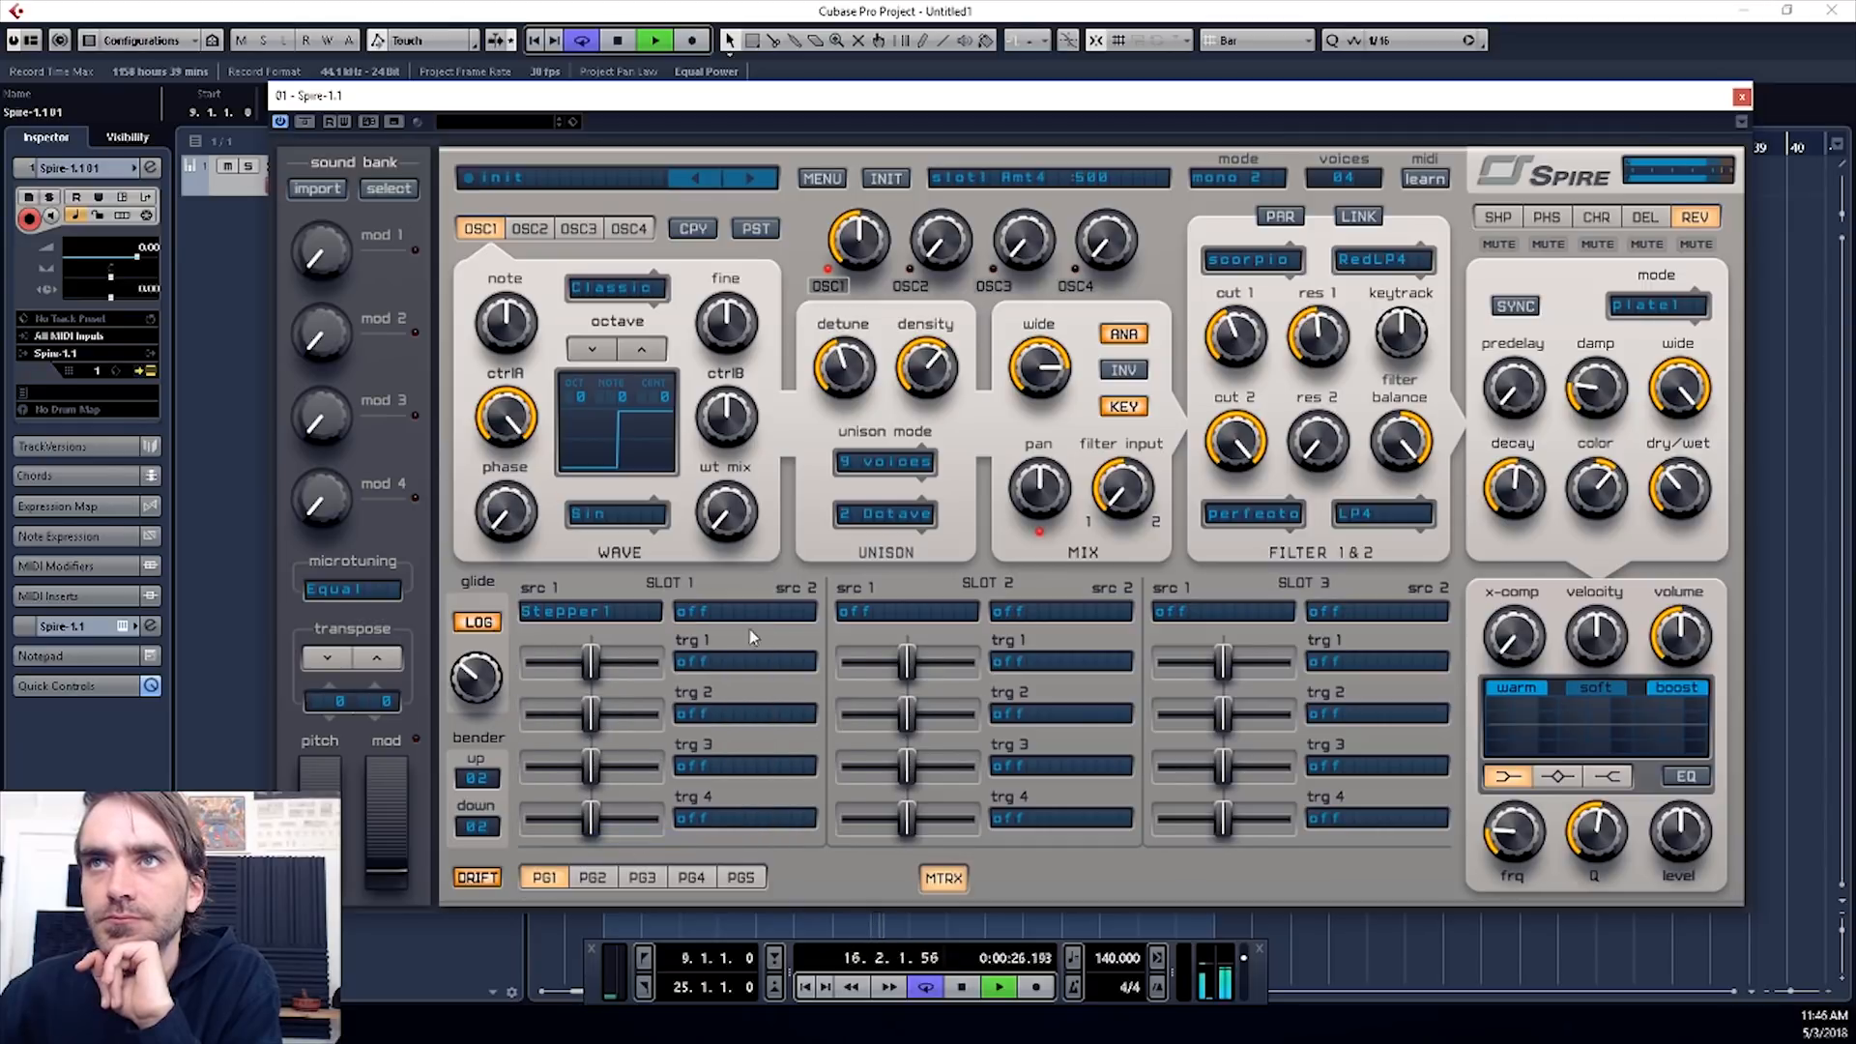
{"action": "left_click", "coordinate": [706, 663]}
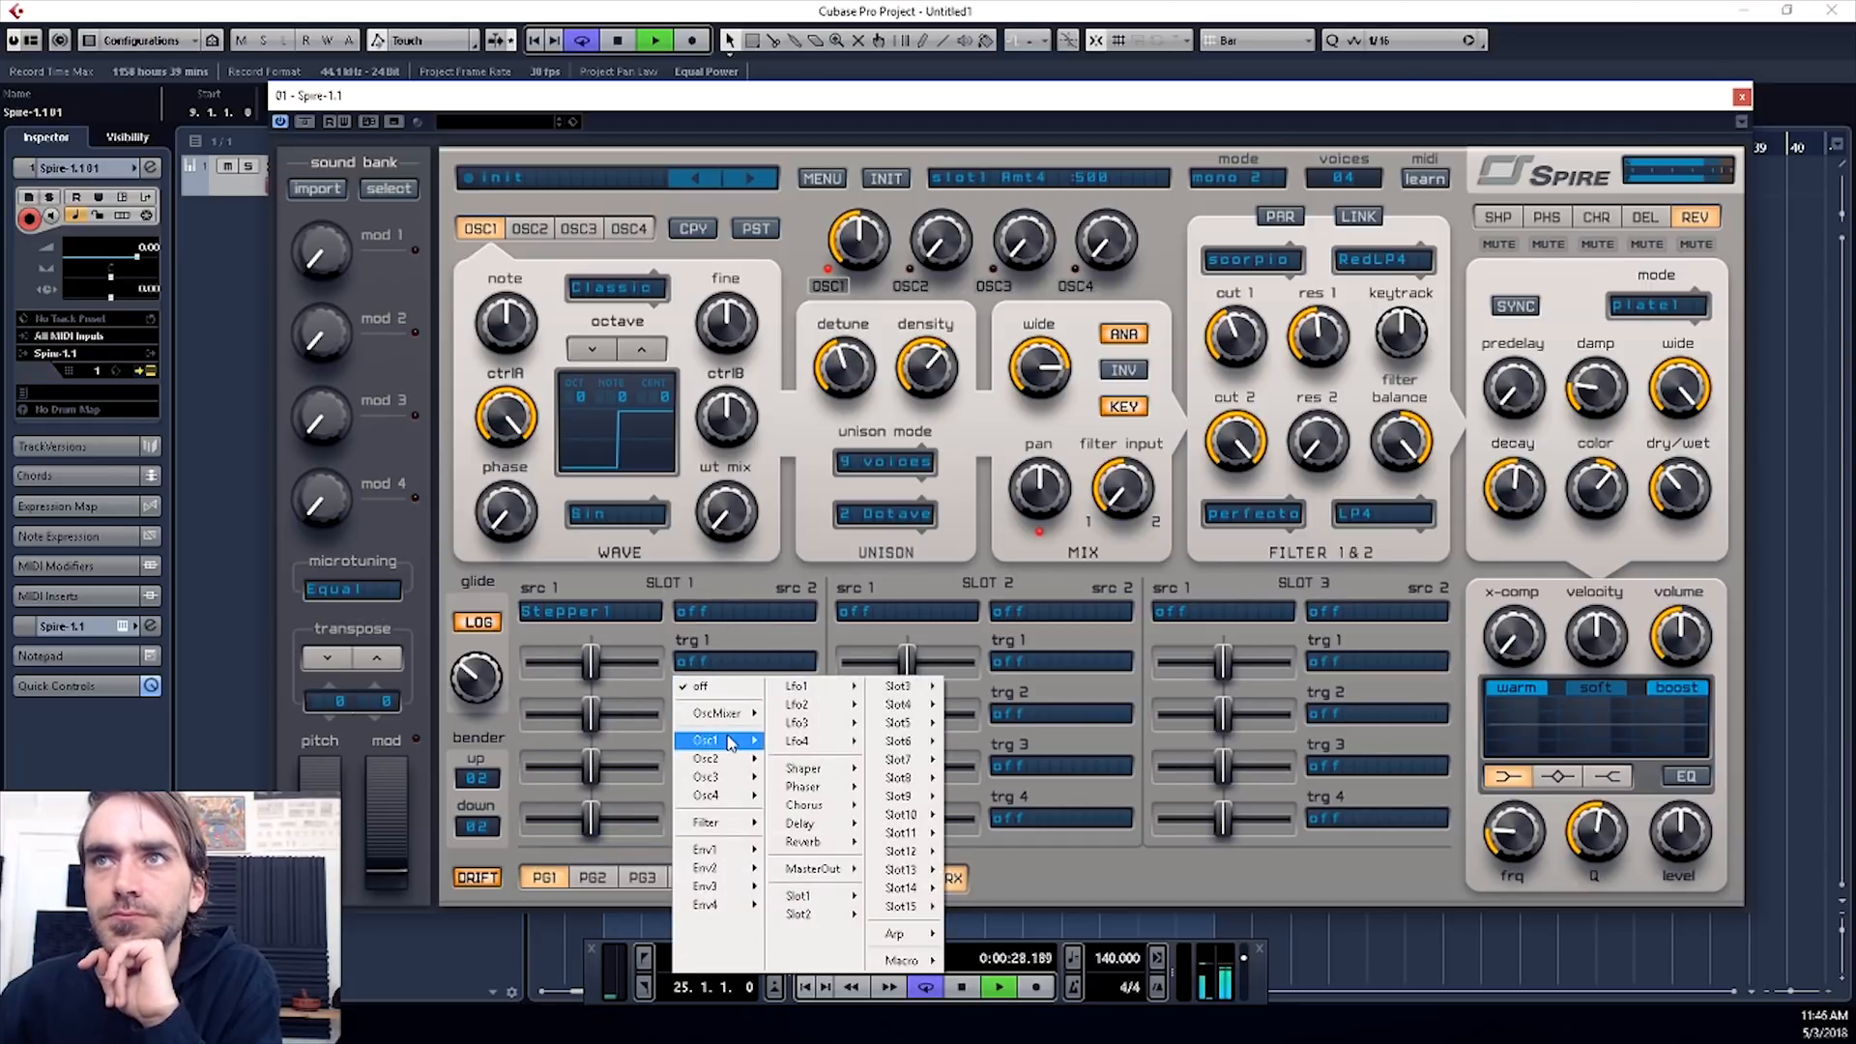
{"action": "mouse_move", "coordinate": [732, 742]}
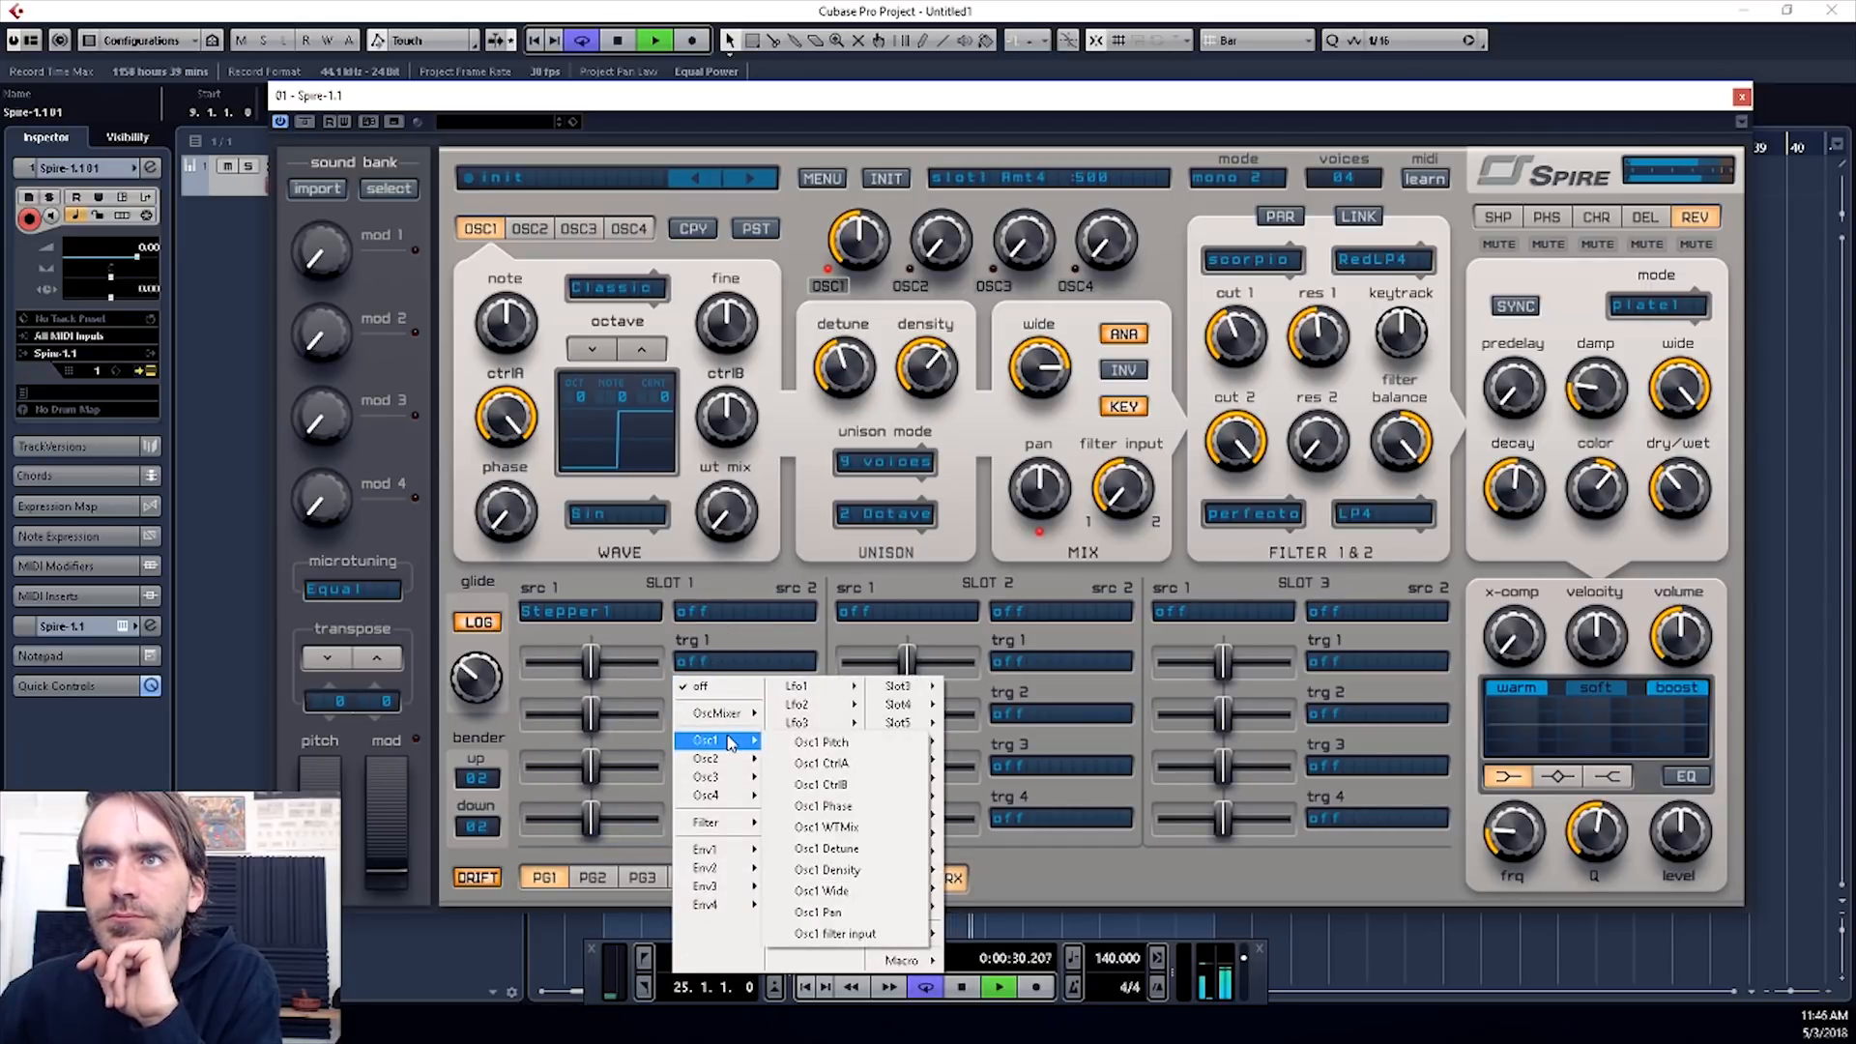
{"action": "left_click", "coordinate": [852, 727]}
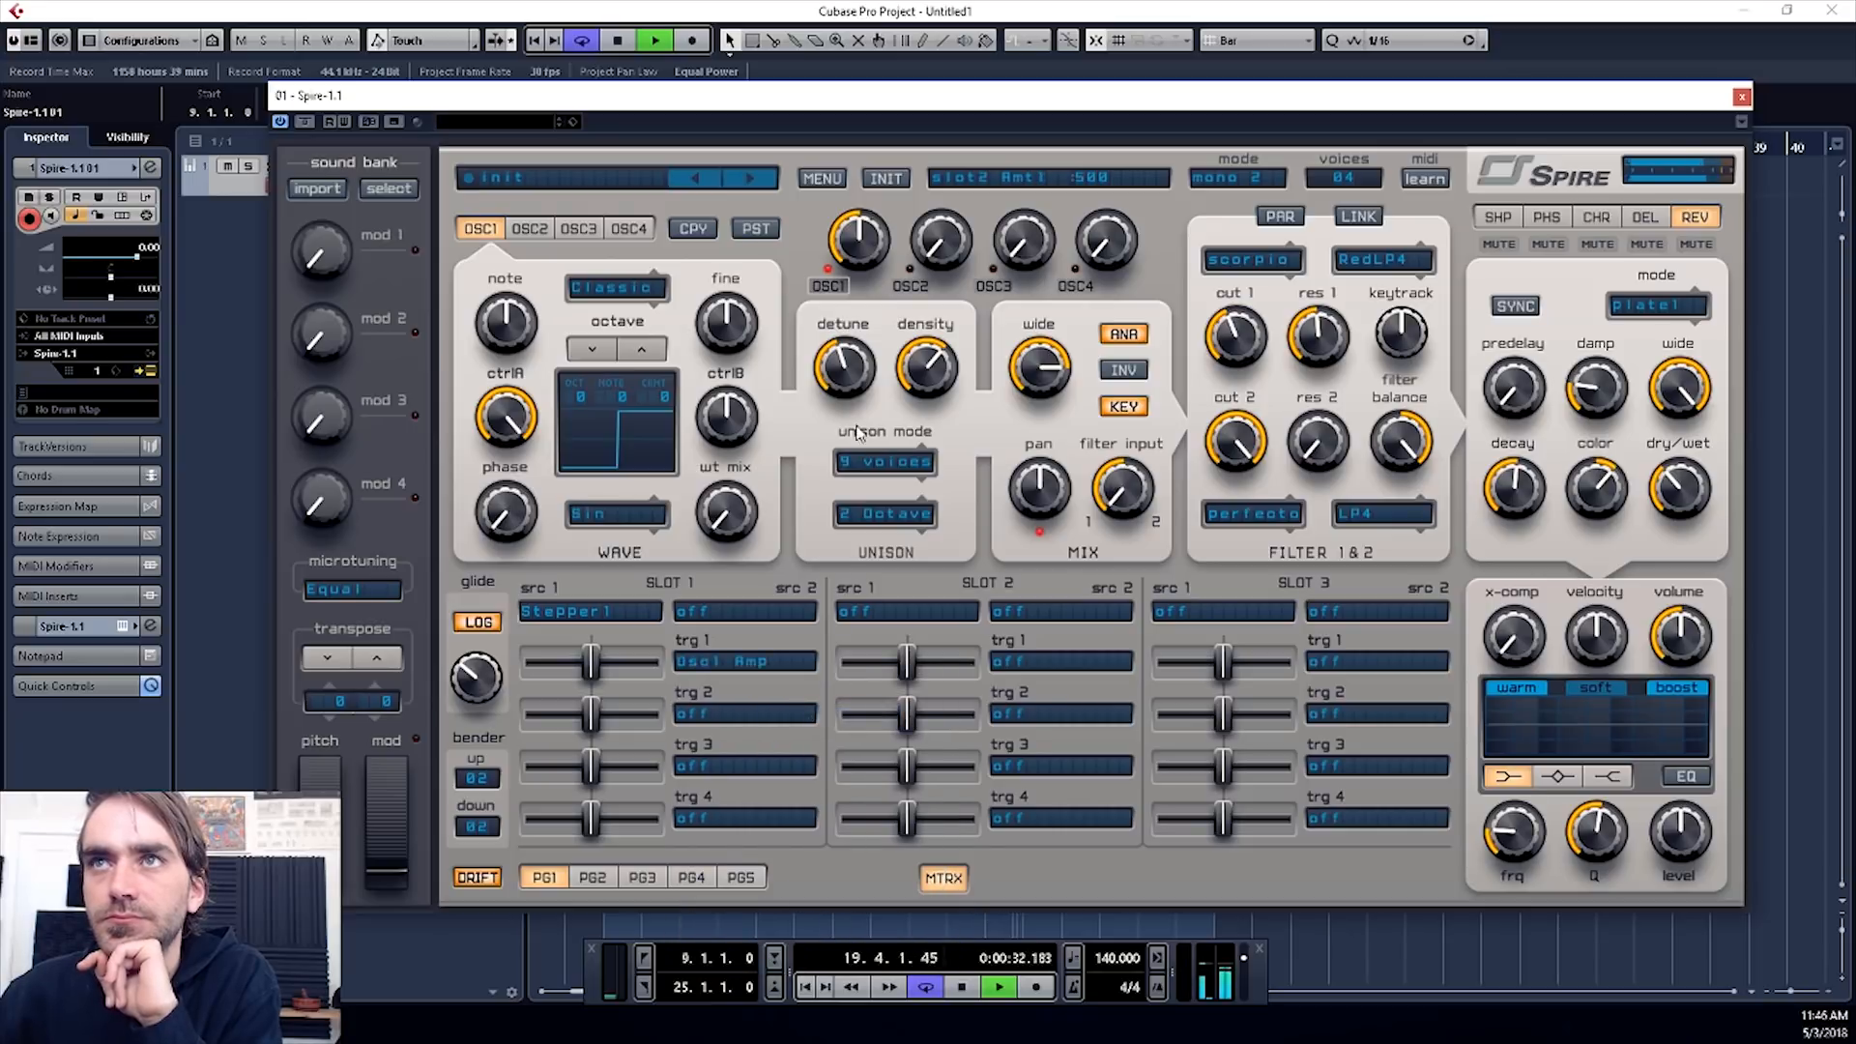
{"action": "left_click_drag", "start_coordinate": [590, 663], "coordinate": [654, 663]}
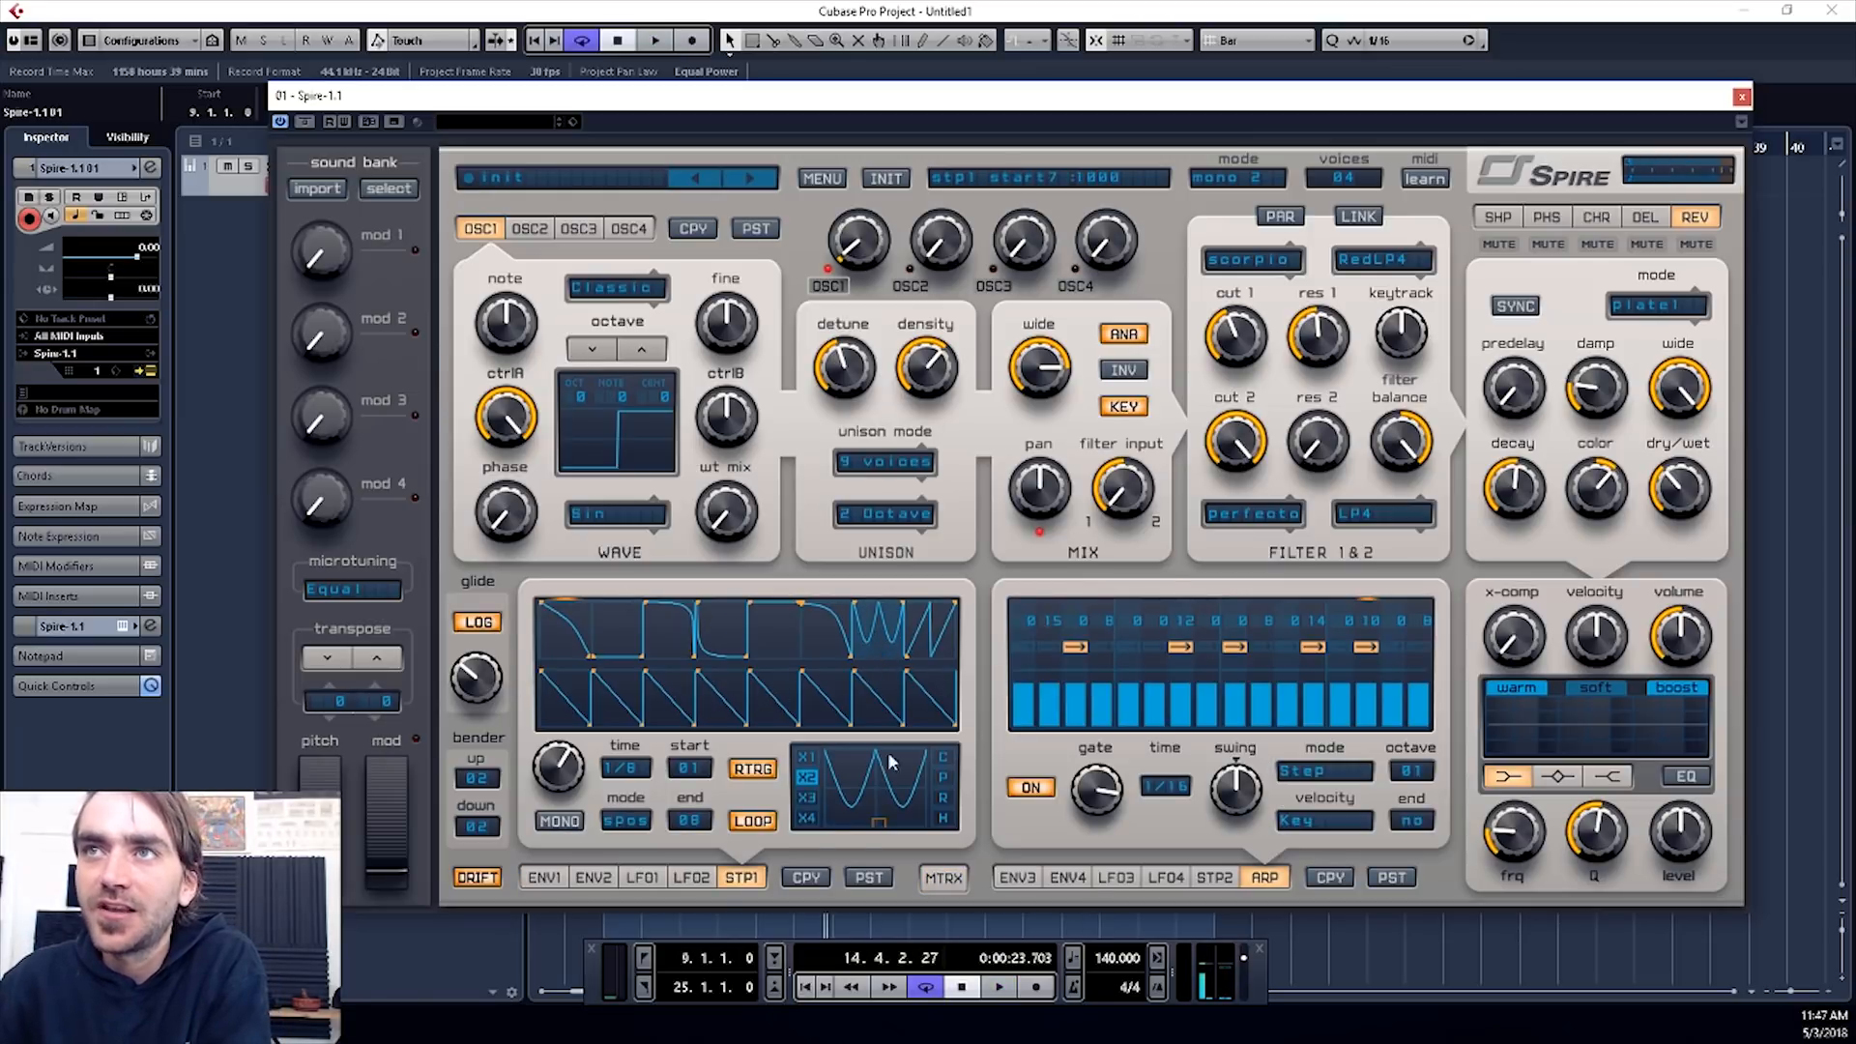
- Apply X3 repetition and hold to stepper 1's seventh segment, and bend the curve of its X2 eighth segment
{"action": "left_click", "coordinate": [806, 796]}
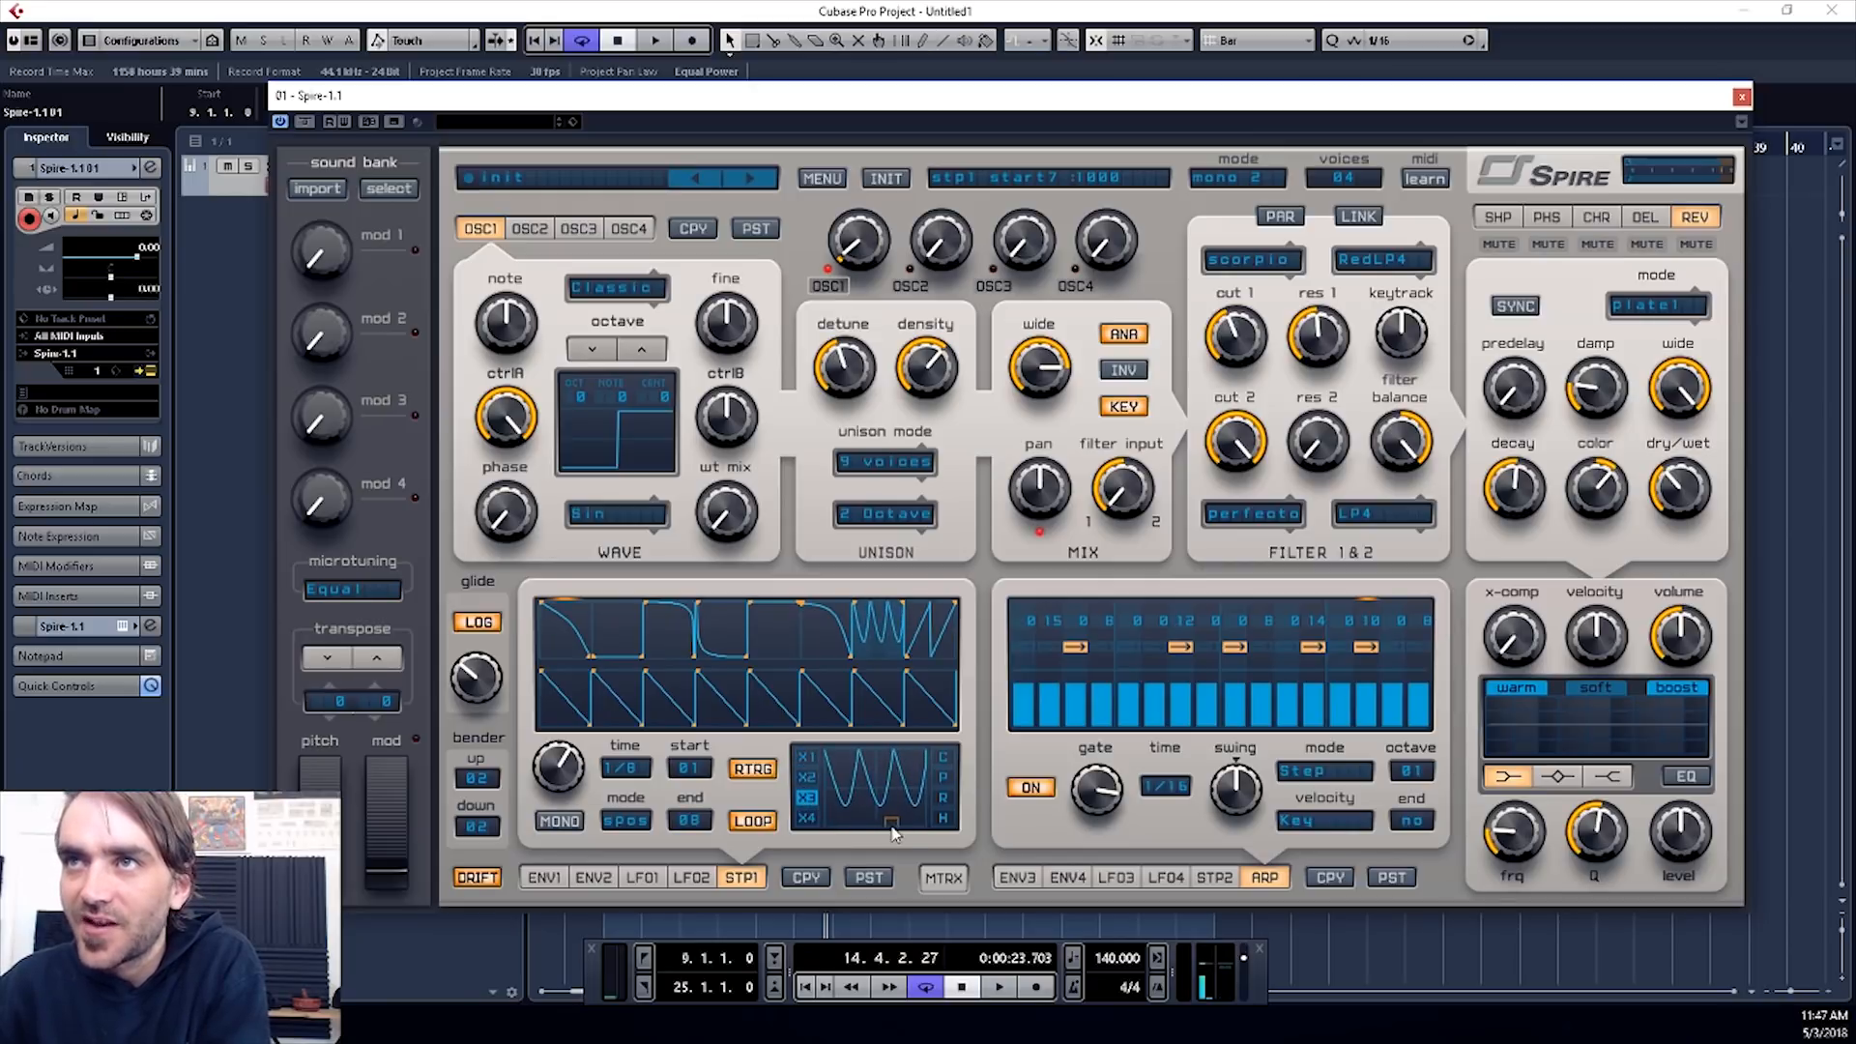
{"action": "left_click", "coordinate": [943, 818]}
{"action": "left_click", "coordinate": [944, 776]}
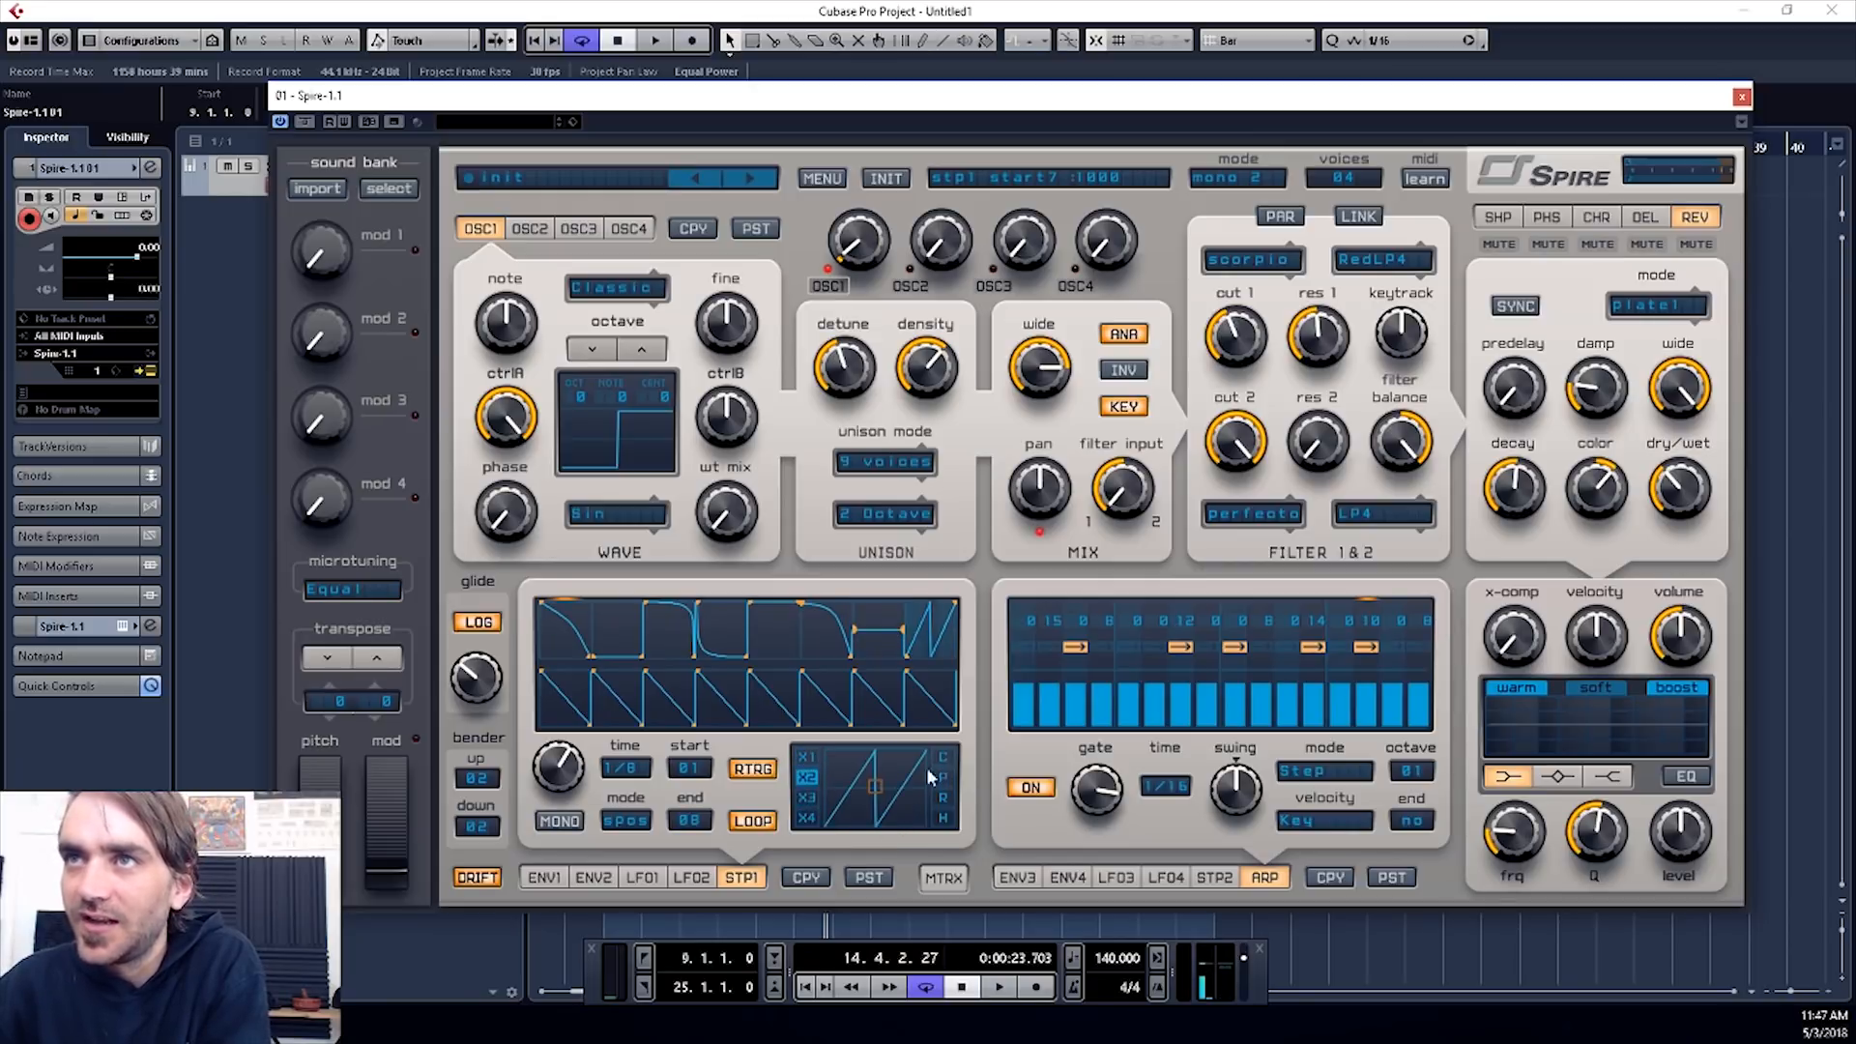
{"action": "left_click_drag", "start_coordinate": [925, 782], "coordinate": [855, 791]}
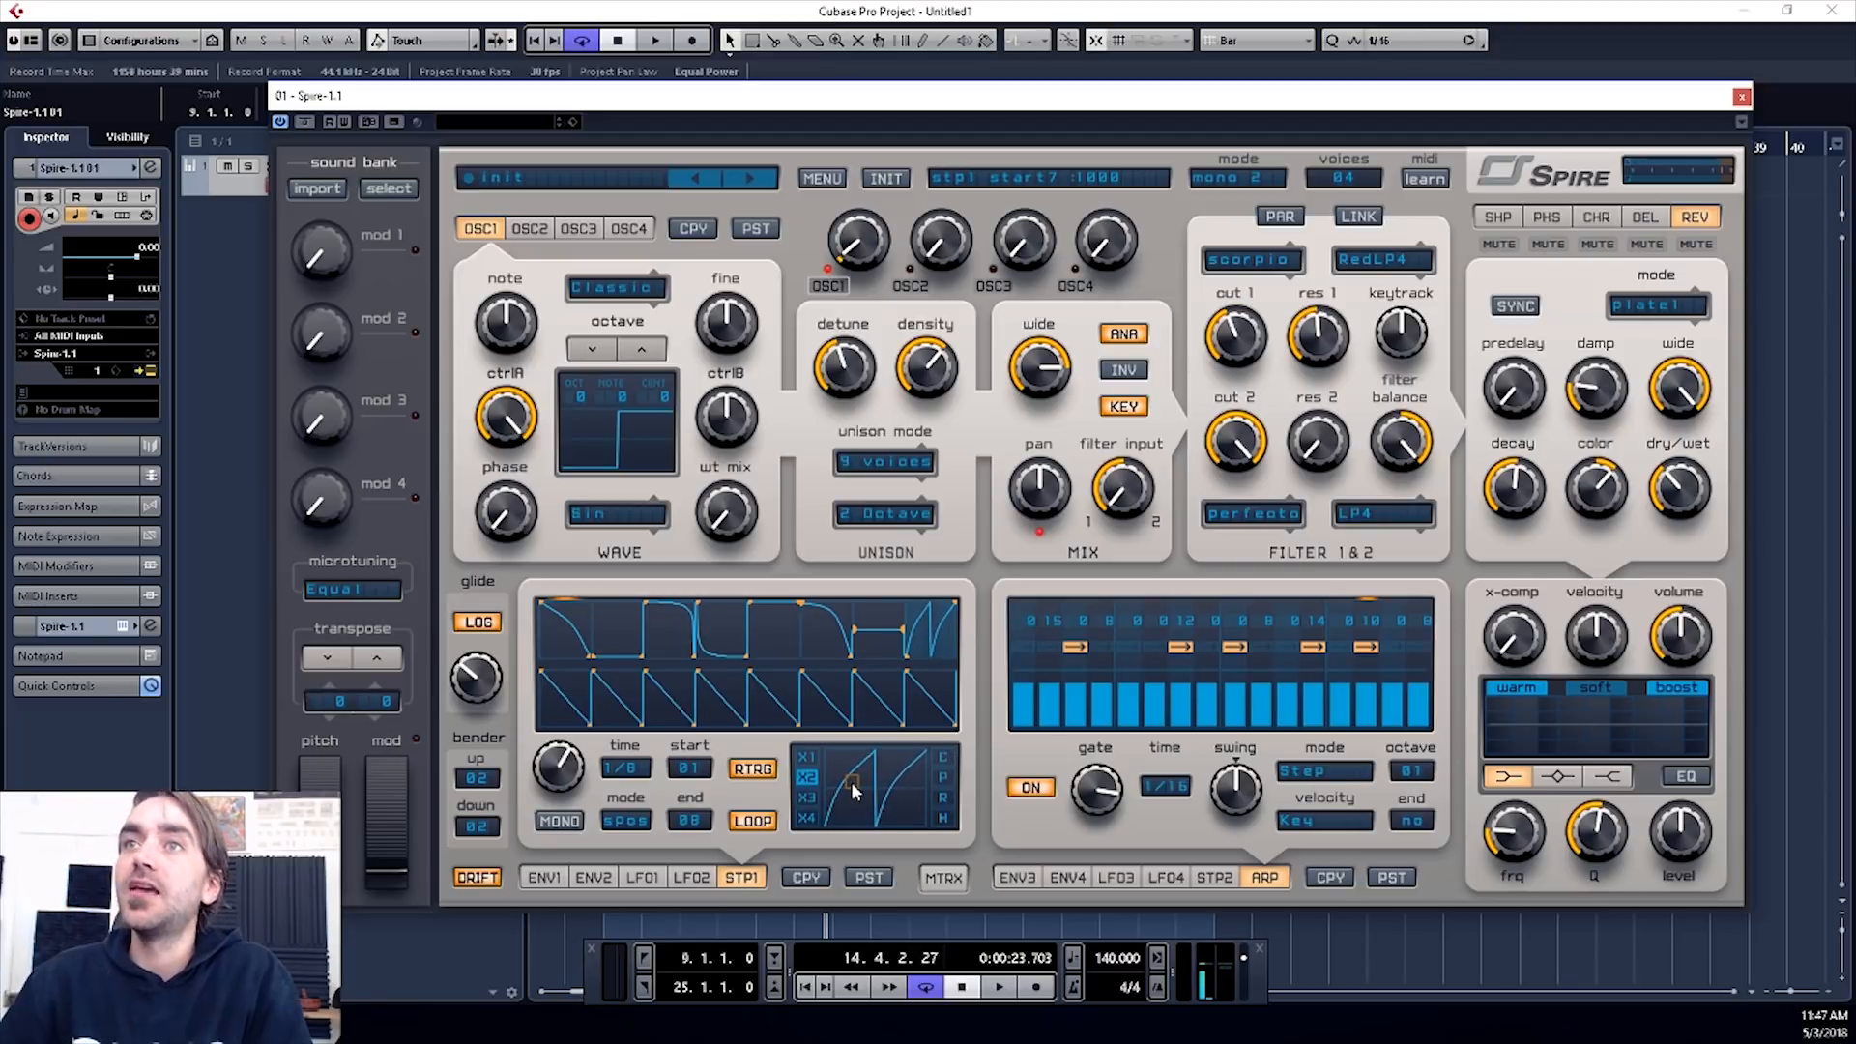